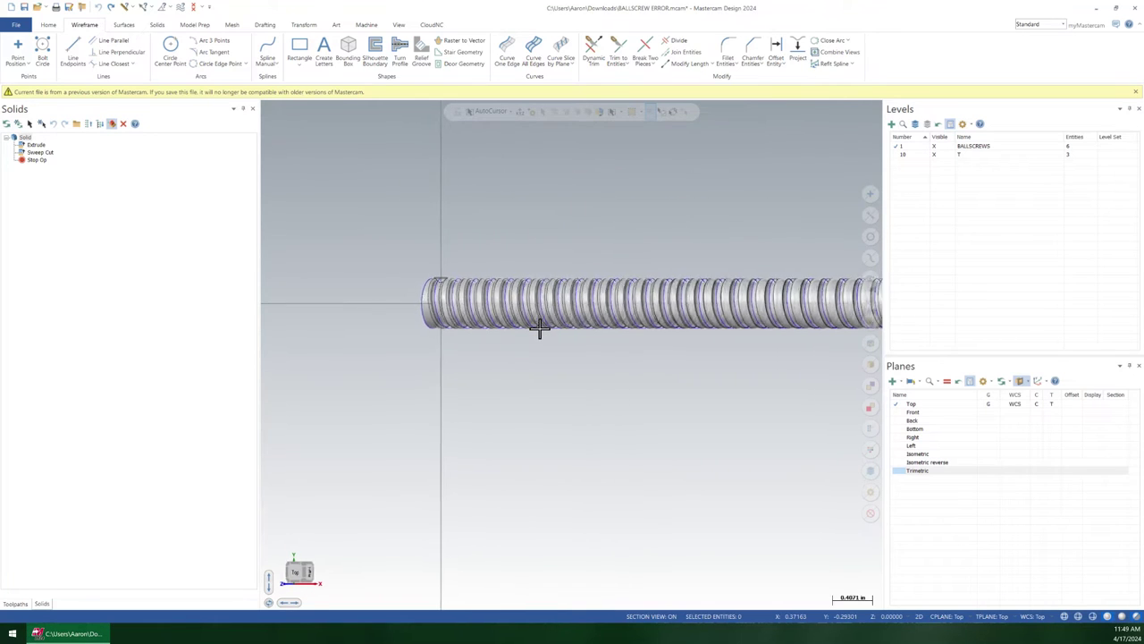
# - Examine the whole ballscrew model and the shape of its helical groove along the threaded body
pyautogui.scroll(-5, 538, 330)
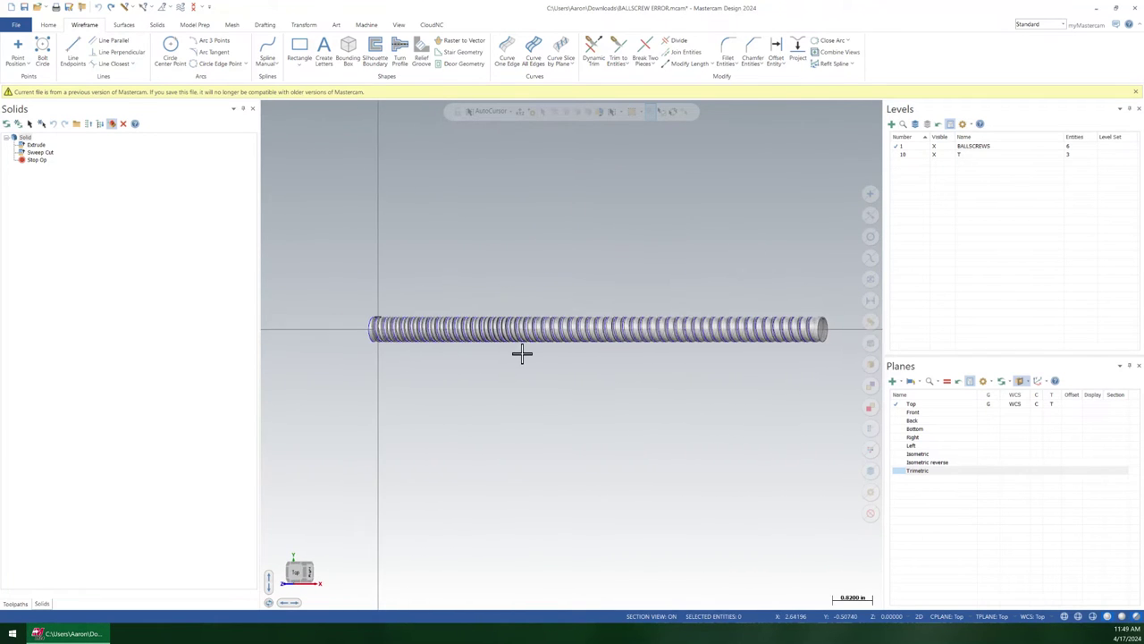
pyautogui.moveTo(522, 353); pyautogui.dragTo(406, 317, button='middle')
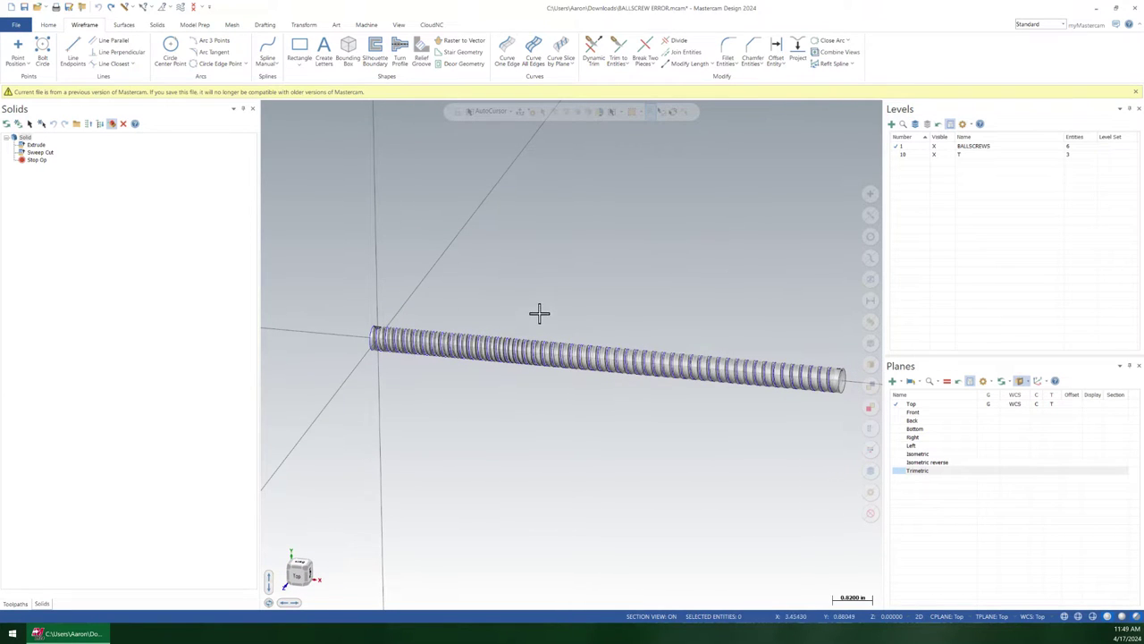
pyautogui.moveTo(540, 295); pyautogui.dragTo(291, 215, button='middle')
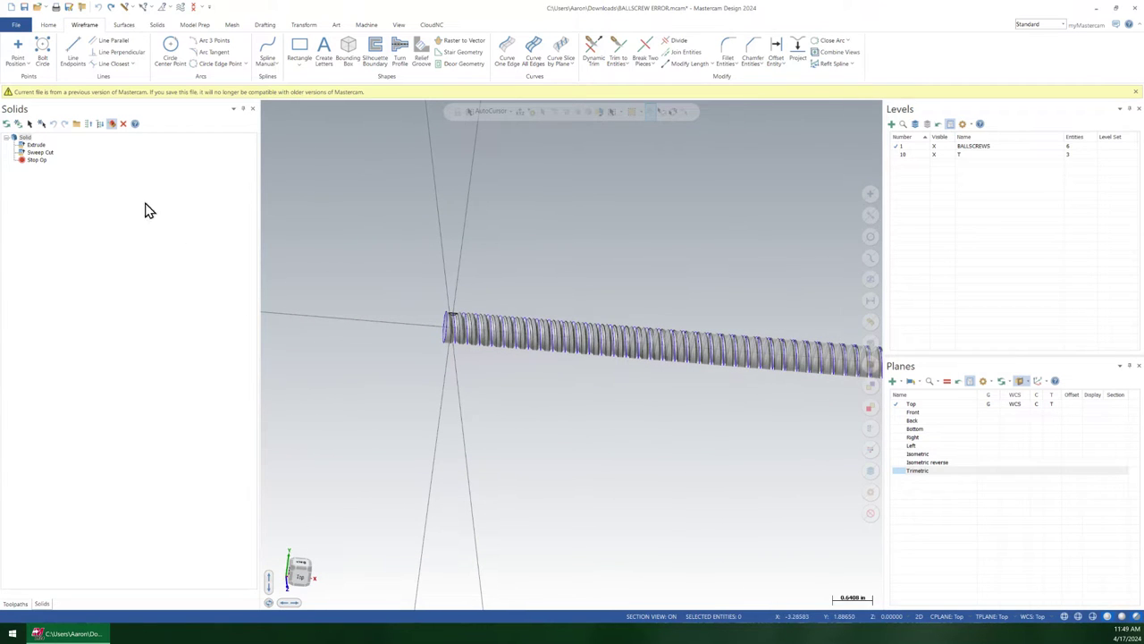
pyautogui.moveTo(456, 344); pyautogui.dragTo(369, 250, button='middle')
pyautogui.scroll(3, 412, 233)
pyautogui.scroll(3, 488, 209)
pyautogui.moveTo(488, 209); pyautogui.dragTo(477, 232, button='middle')
pyautogui.moveTo(511, 268); pyautogui.dragTo(362, 273, button='middle')
pyautogui.scroll(3, 363, 272)
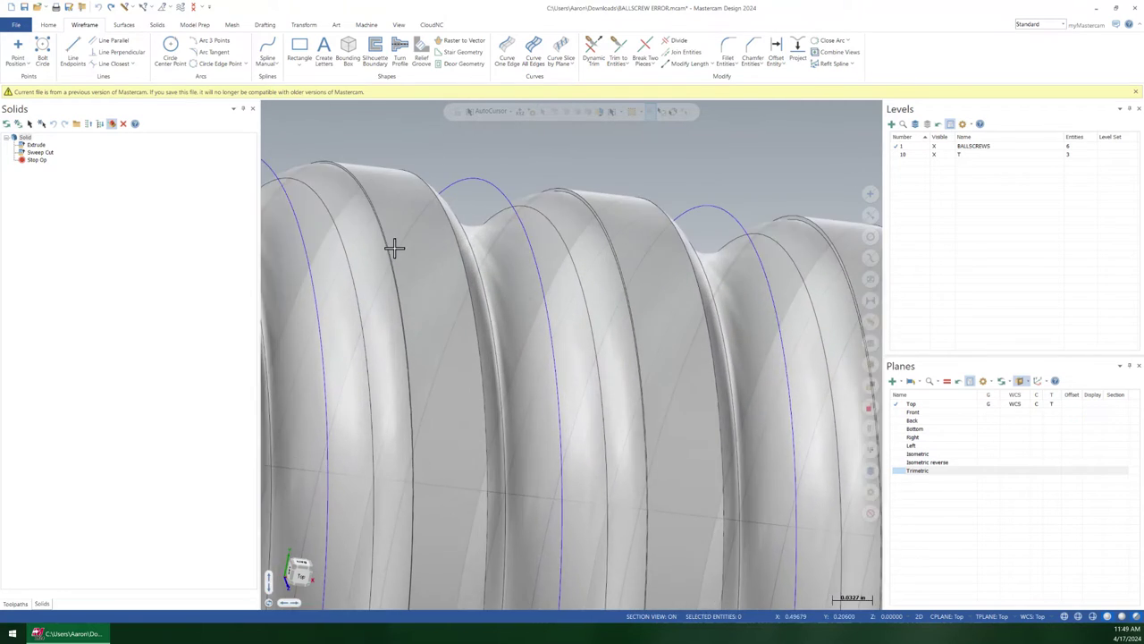
pyautogui.moveTo(575, 230); pyautogui.dragTo(576, 301, button='middle')
pyautogui.scroll(-6, 575, 301)
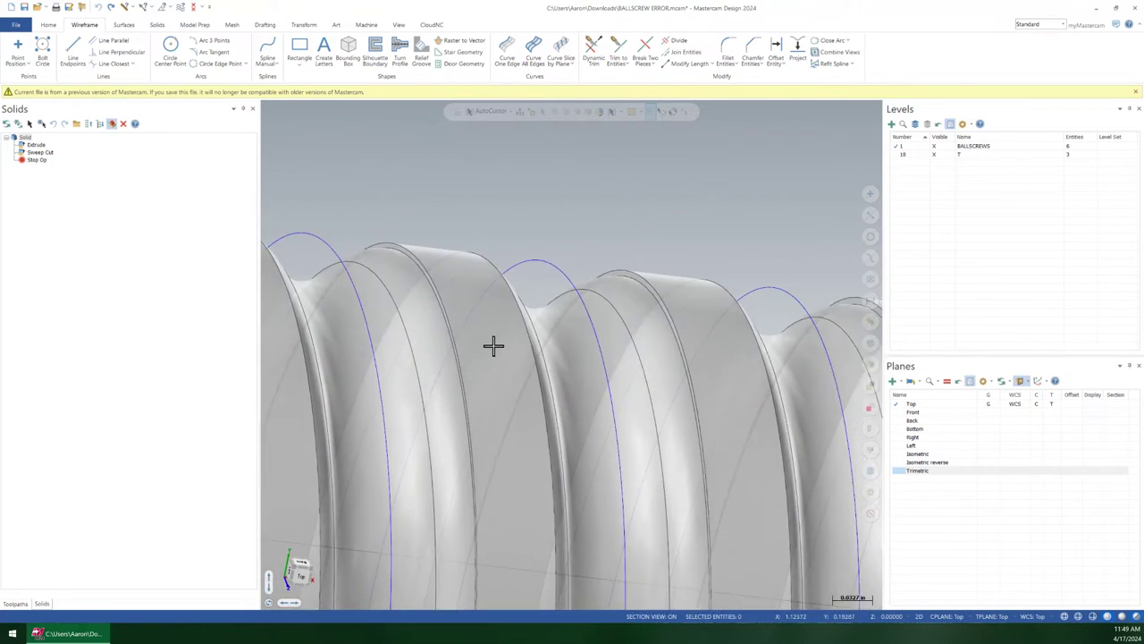
# - Examine where the helical groove ends near the far end of the ballscrew, and return to an overall view
pyautogui.moveTo(563, 375); pyautogui.dragTo(499, 311, button='middle')
pyautogui.keyDown('shift'); pyautogui.moveTo(295, 320); pyautogui.dragTo(572, 302, button='middle'); pyautogui.keyUp('shift')
pyautogui.scroll(5, 511, 298)
pyautogui.keyDown('shift'); pyautogui.moveTo(617, 241); pyautogui.dragTo(573, 201, button='middle'); pyautogui.keyUp('shift')
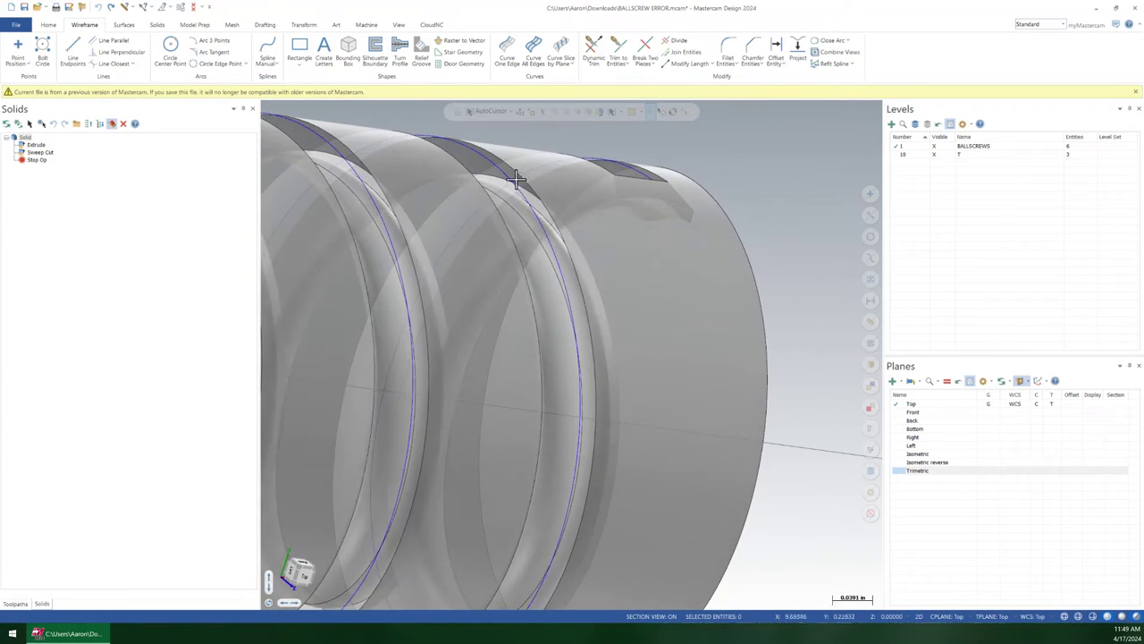
pyautogui.scroll(-7, 563, 228)
pyautogui.scroll(-8, 643, 268)
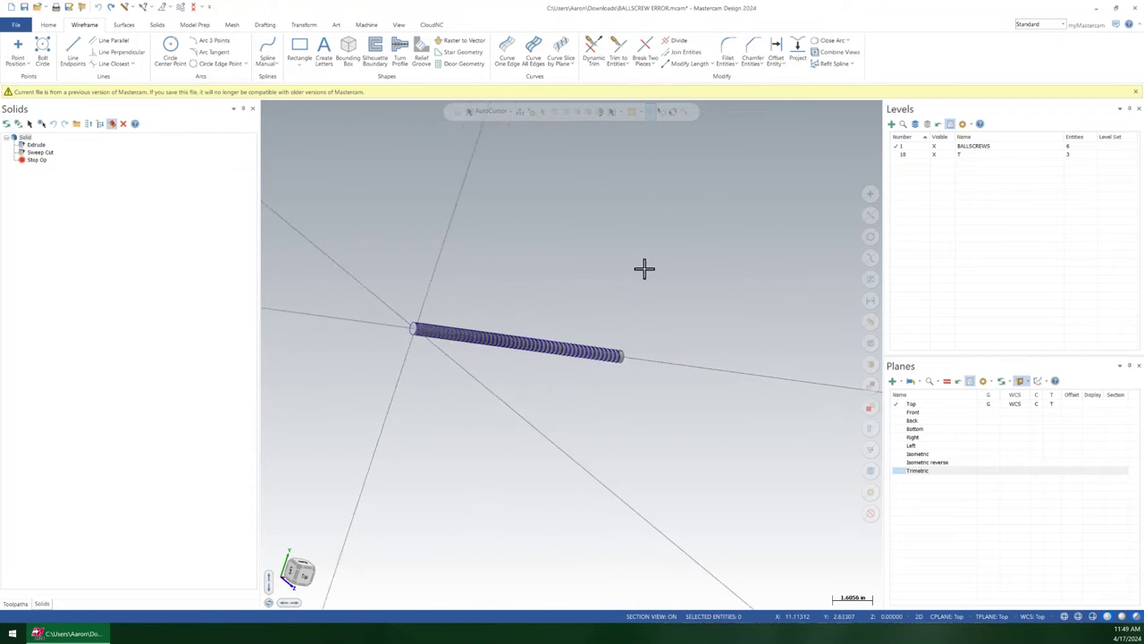
pyautogui.scroll(4, 643, 272)
pyautogui.moveTo(643, 270); pyautogui.dragTo(472, 286, button='middle')
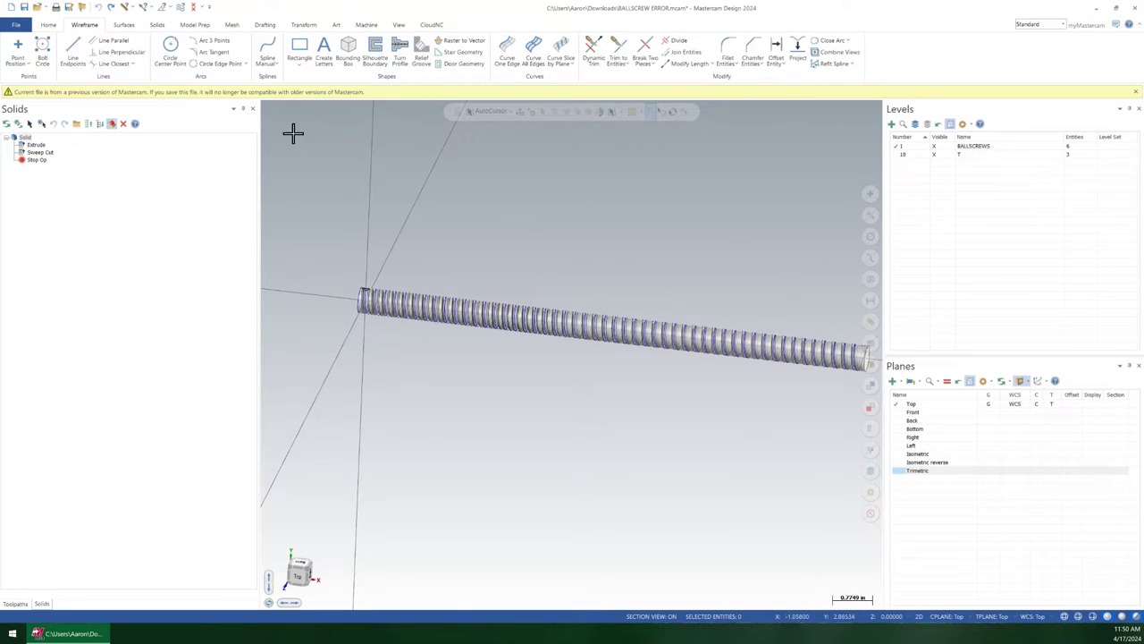
# - Inspect the groove profile and the helix start at the origin end of the screw, including from the Top view
pyautogui.scroll(-1, 231, 80)
pyautogui.scroll(5, 342, 307)
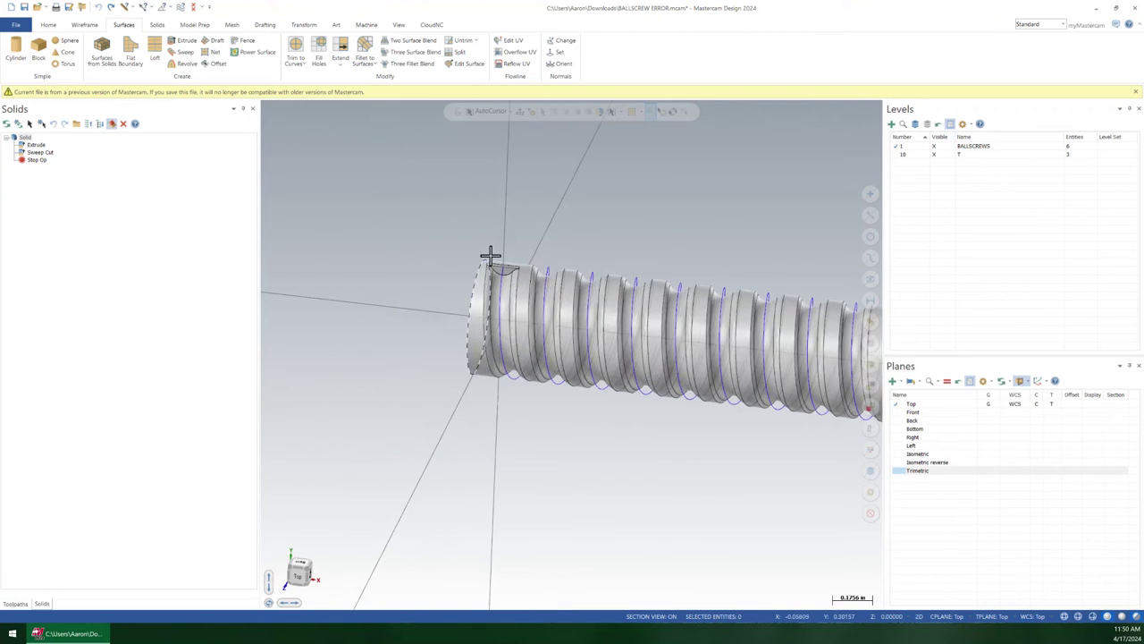
pyautogui.scroll(2, 488, 257)
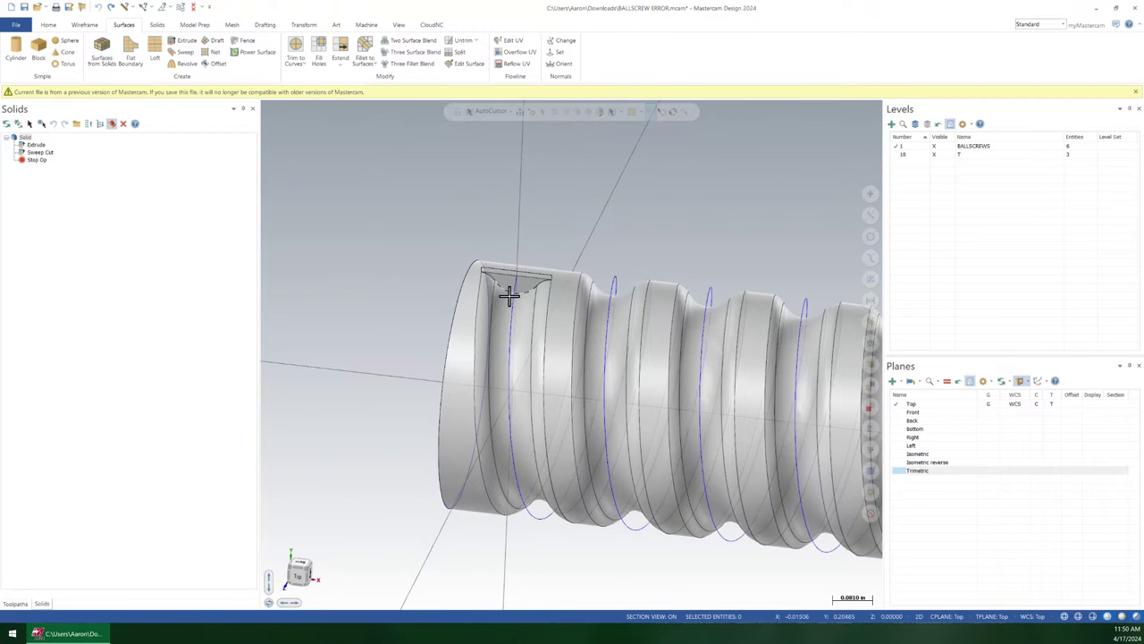
pyautogui.scroll(1, 513, 289)
pyautogui.scroll(1, 449, 280)
pyautogui.moveTo(449, 280); pyautogui.dragTo(516, 247, button='middle')
pyautogui.scroll(-2, 580, 186)
pyautogui.hotkey('alt', '1')
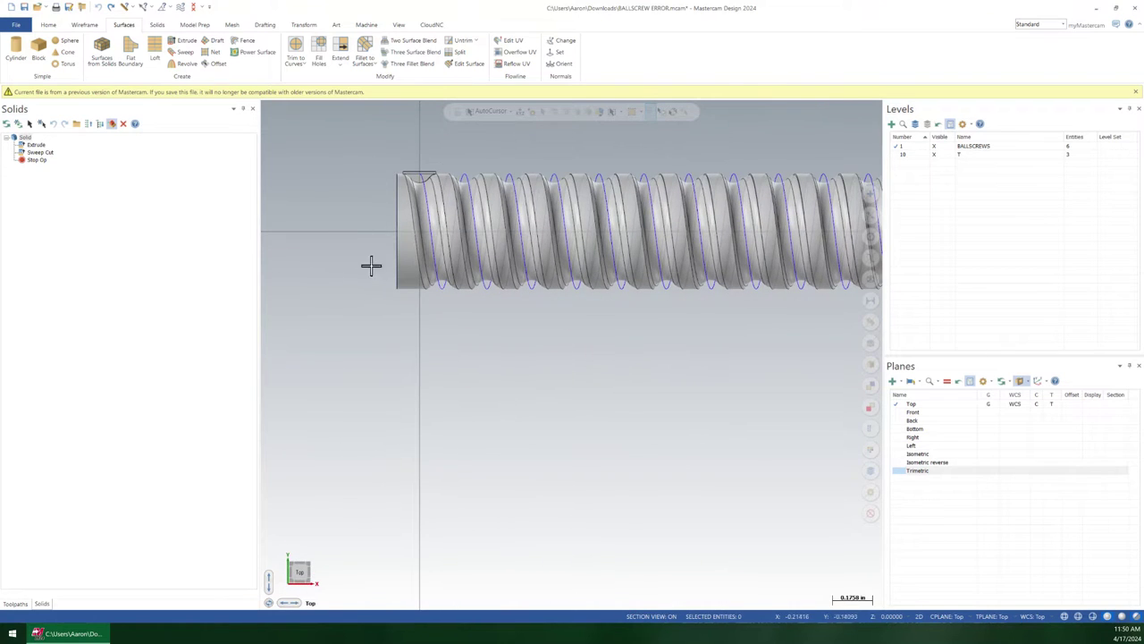
pyautogui.scroll(-2, 370, 271)
pyautogui.scroll(3, 380, 263)
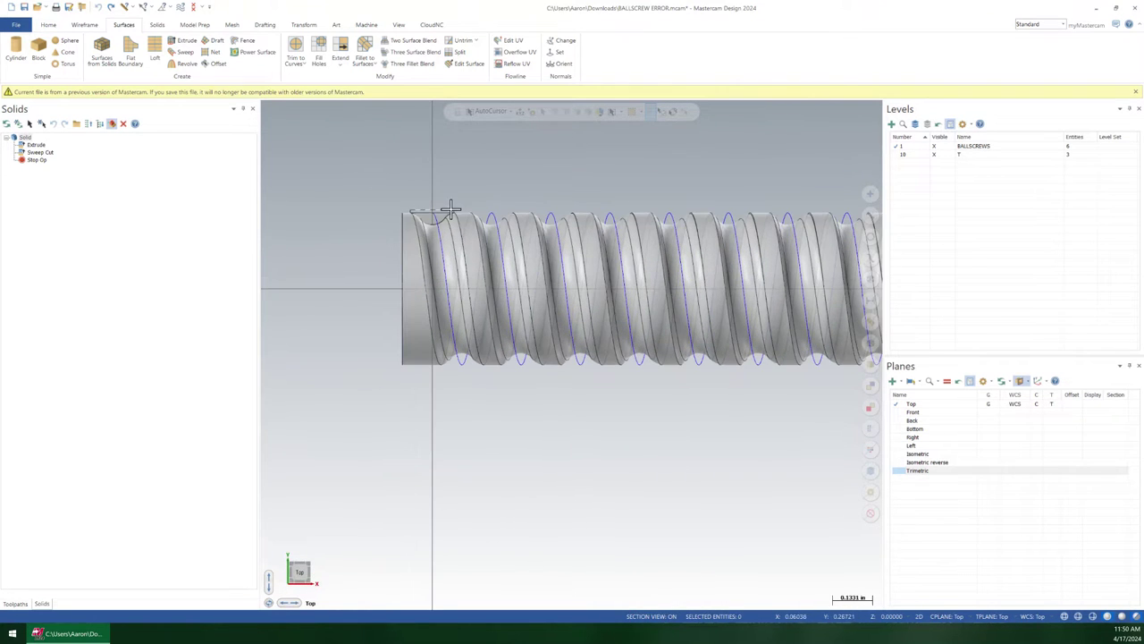
# - Duplicate the Top plane as "Start of screw", rotating the copy about X so its Z axis points along the original Y
pyautogui.rightClick(928, 405)
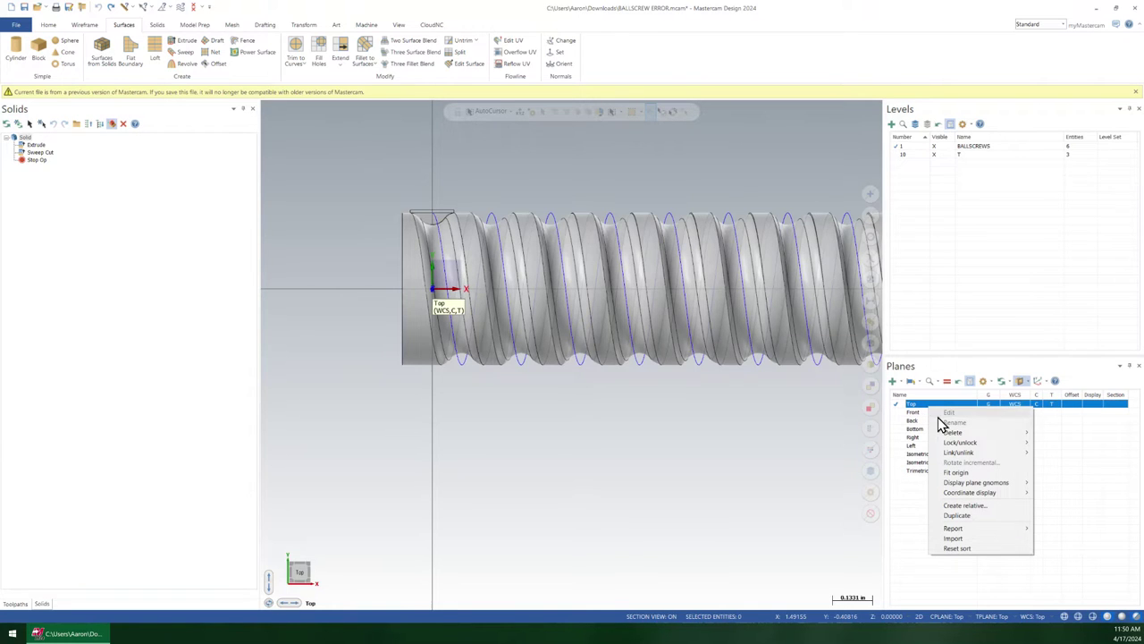
pyautogui.click(955, 515)
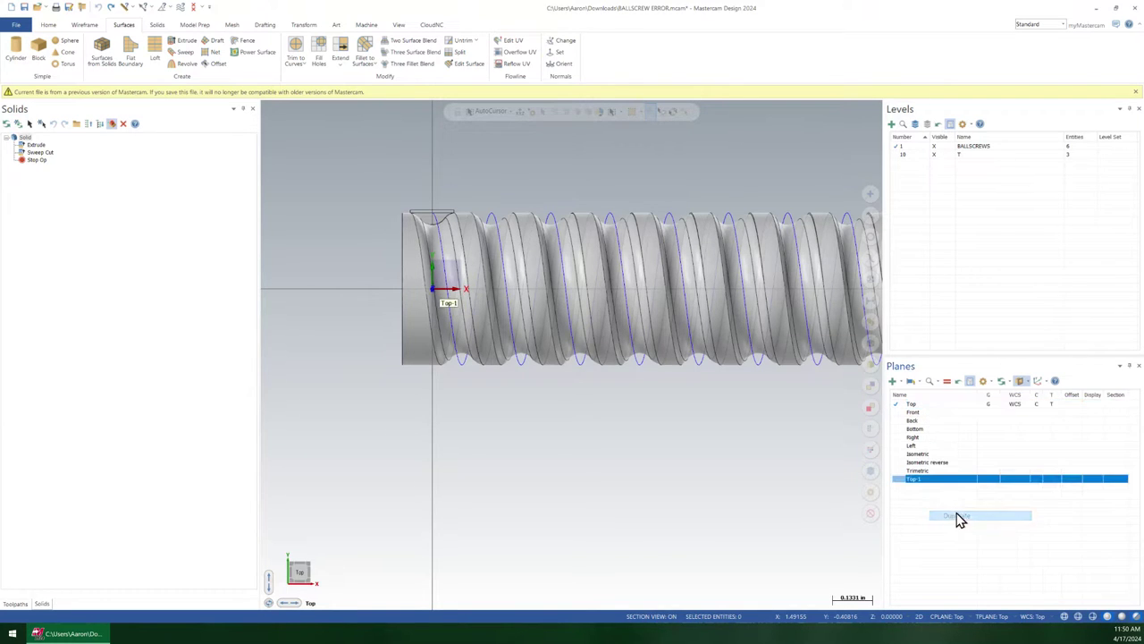
pyautogui.rightClick(948, 484)
pyautogui.click(946, 337)
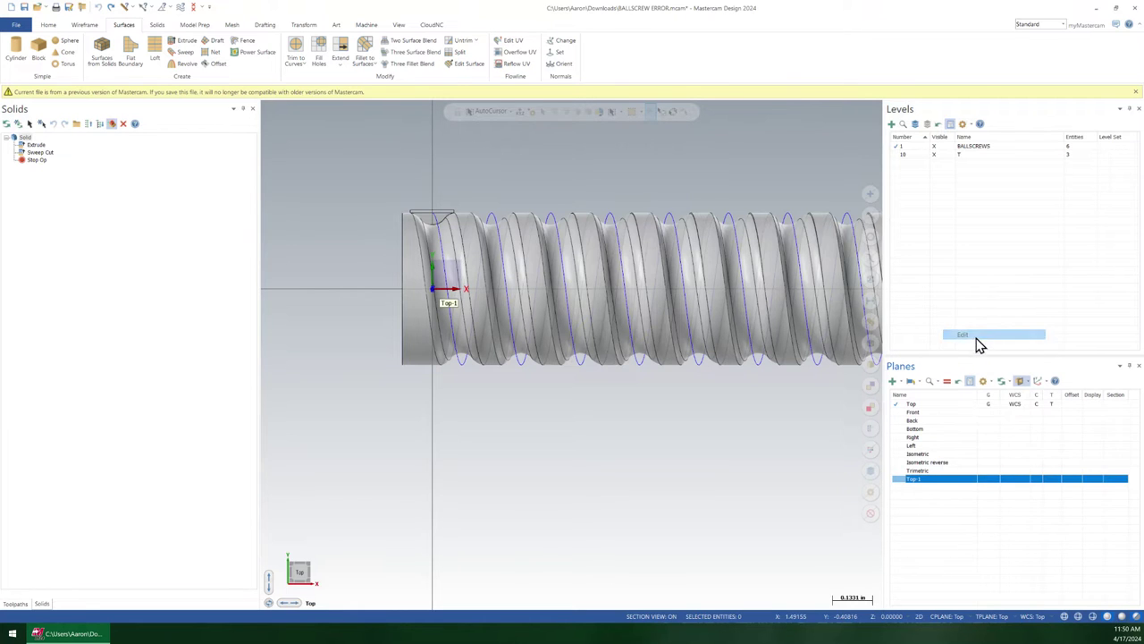
pyautogui.moveTo(277, 151); pyautogui.dragTo(403, 255, button='middle')
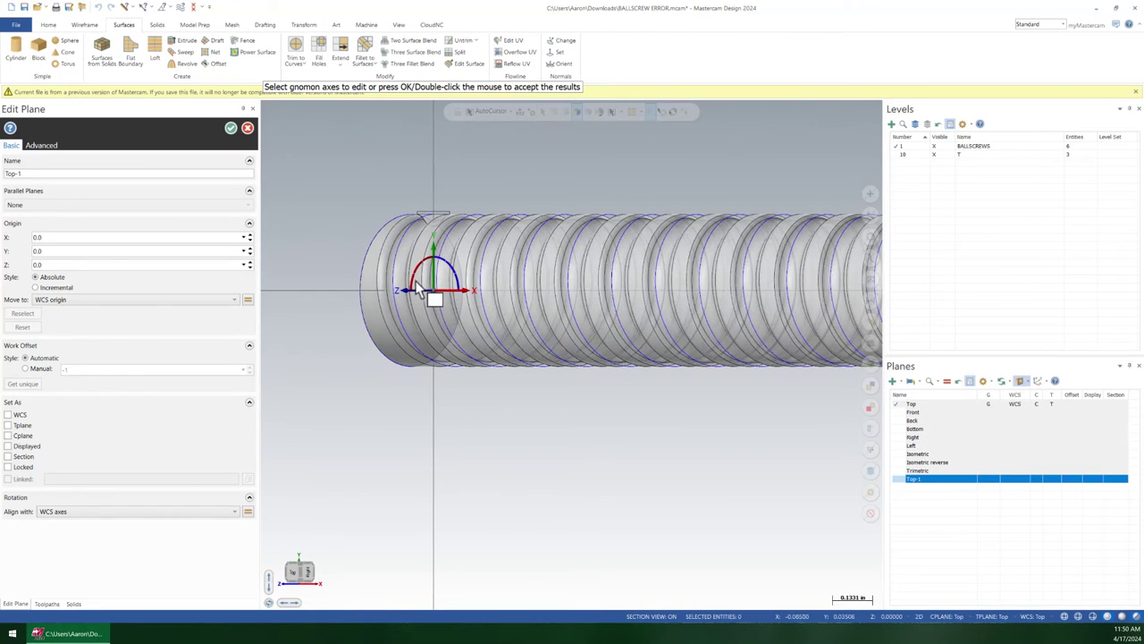
pyautogui.click(416, 273)
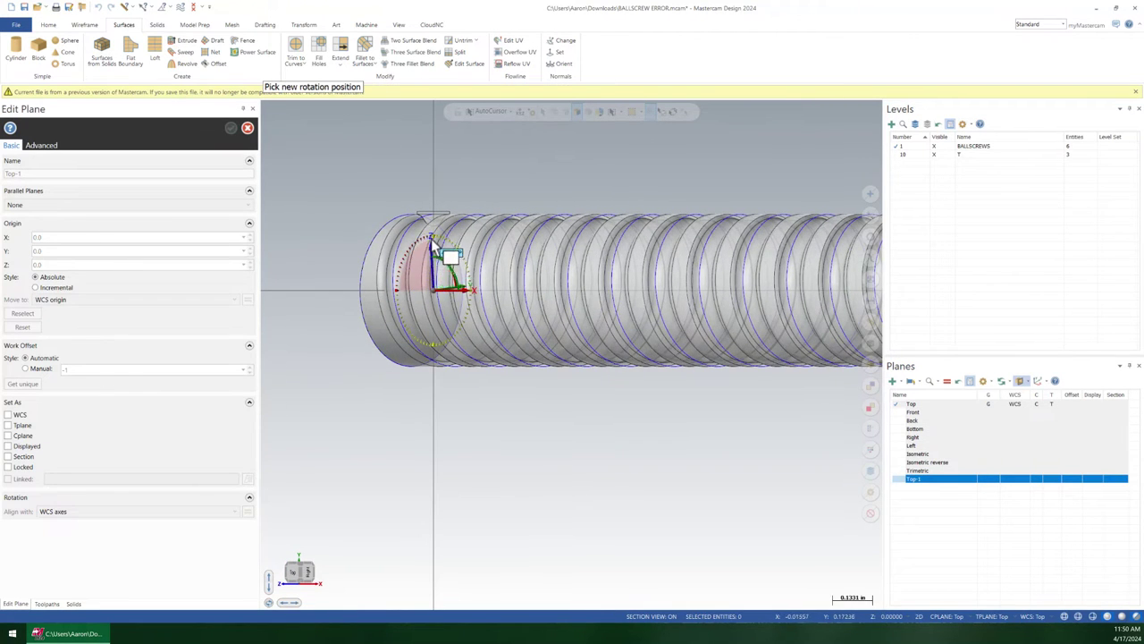
pyautogui.click(433, 238)
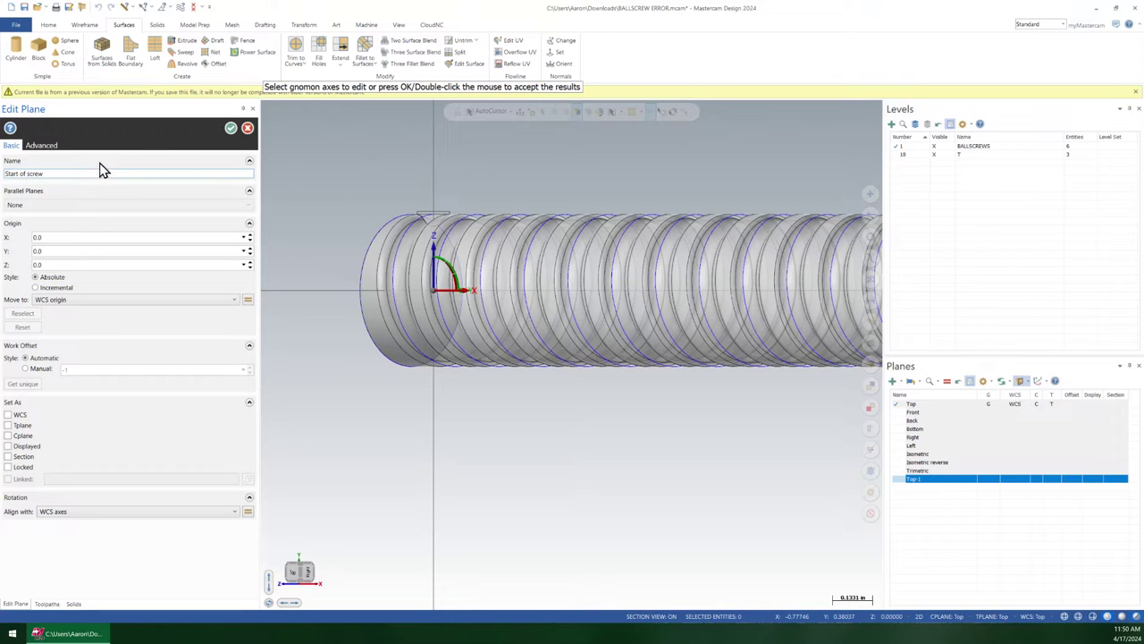
pyautogui.click(232, 128)
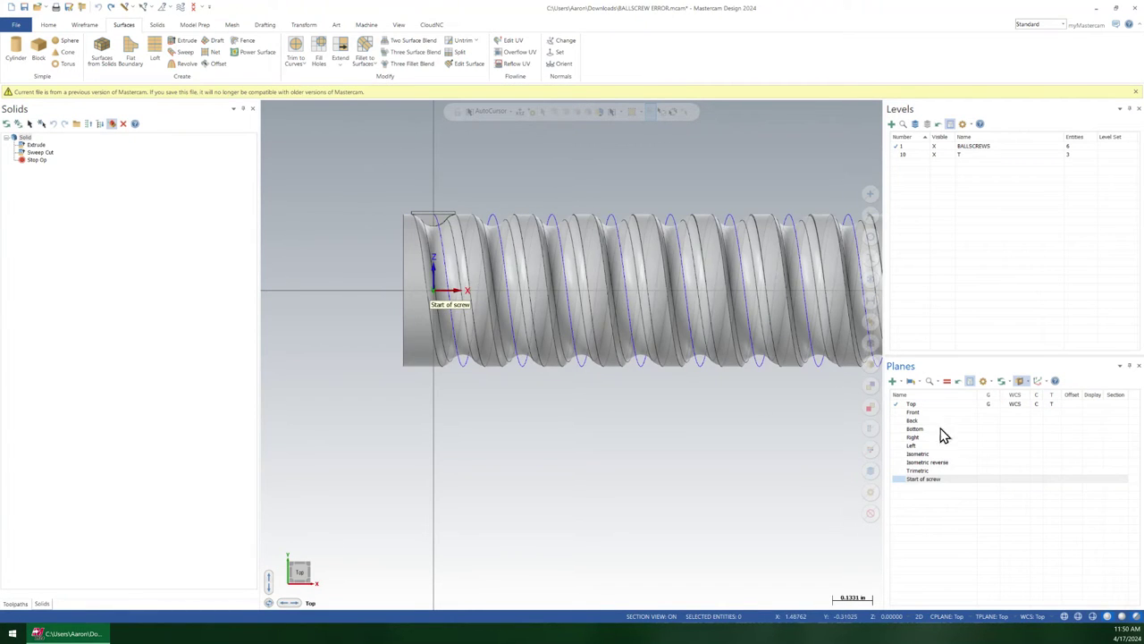
# - Make Start of screw the active view, construction plane and tool plane while keeping Top as the WCS
pyautogui.click(983, 483)
pyautogui.scroll(3, 403, 319)
pyautogui.scroll(5, 487, 259)
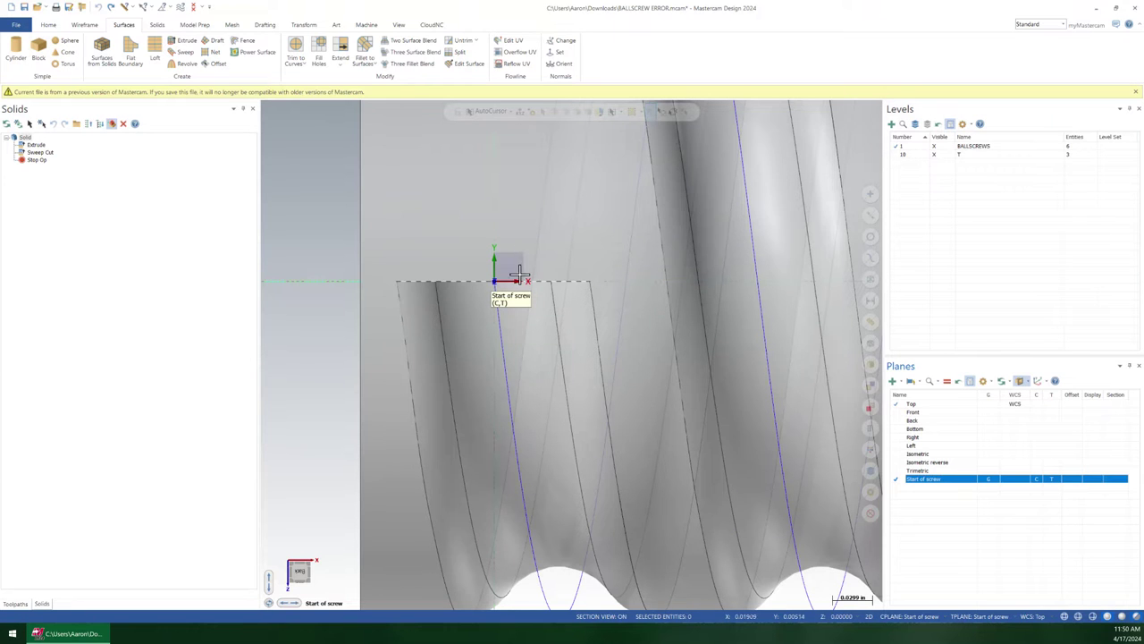
# - Inspect how the swept profile line and groove edges meet the helix at its start point
pyautogui.scroll(-1, 439, 325)
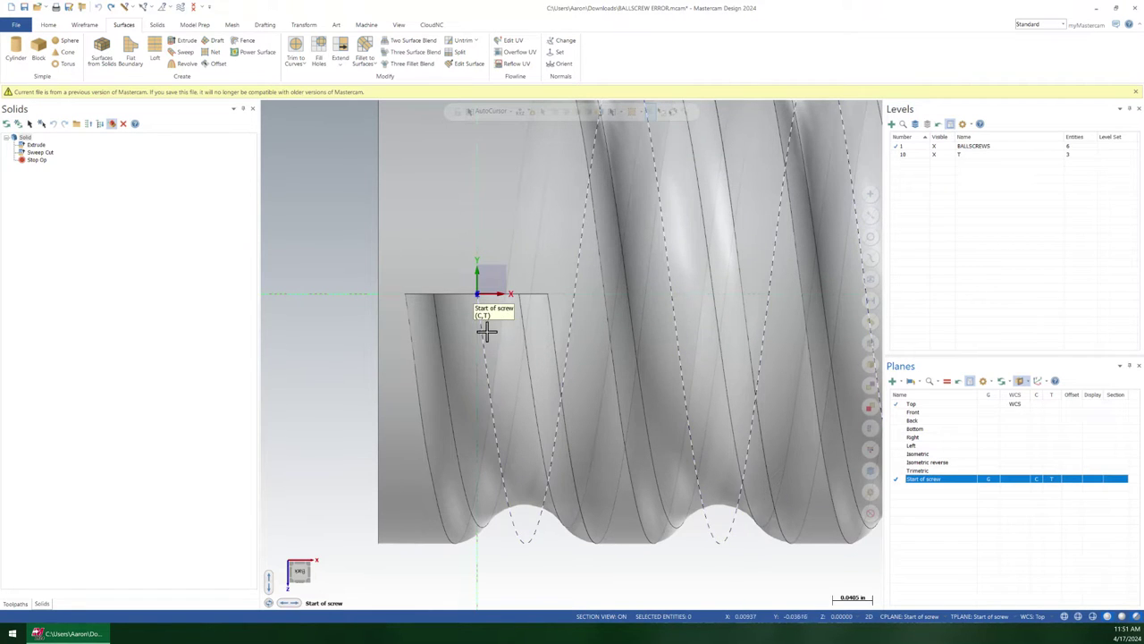
pyautogui.scroll(-3, 488, 338)
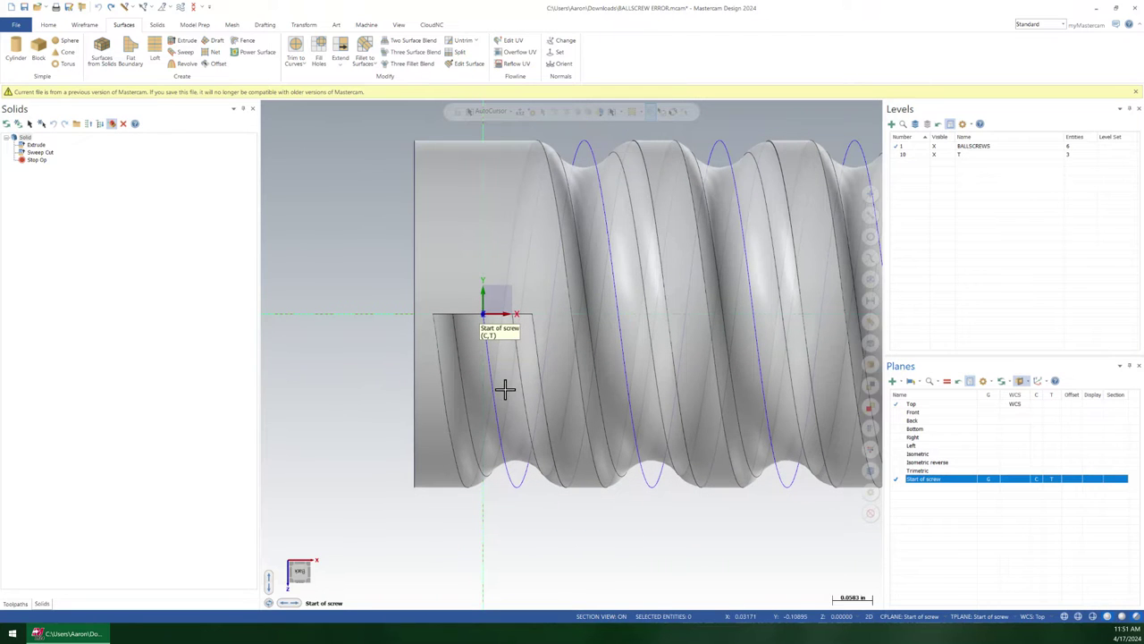
pyautogui.scroll(2, 500, 389)
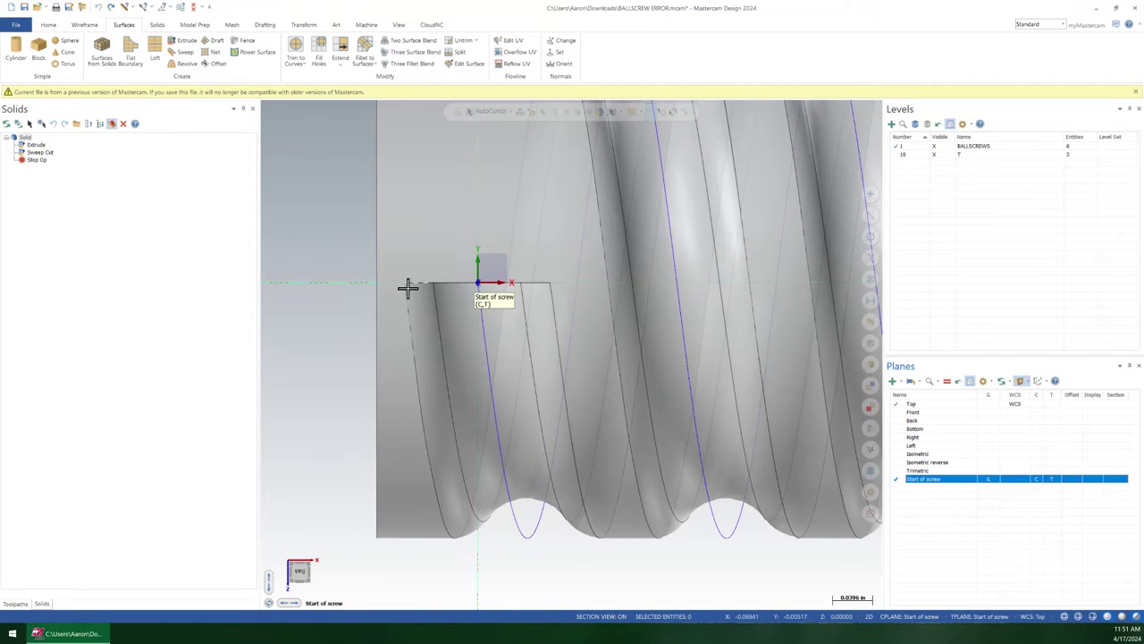
pyautogui.scroll(3, 412, 297)
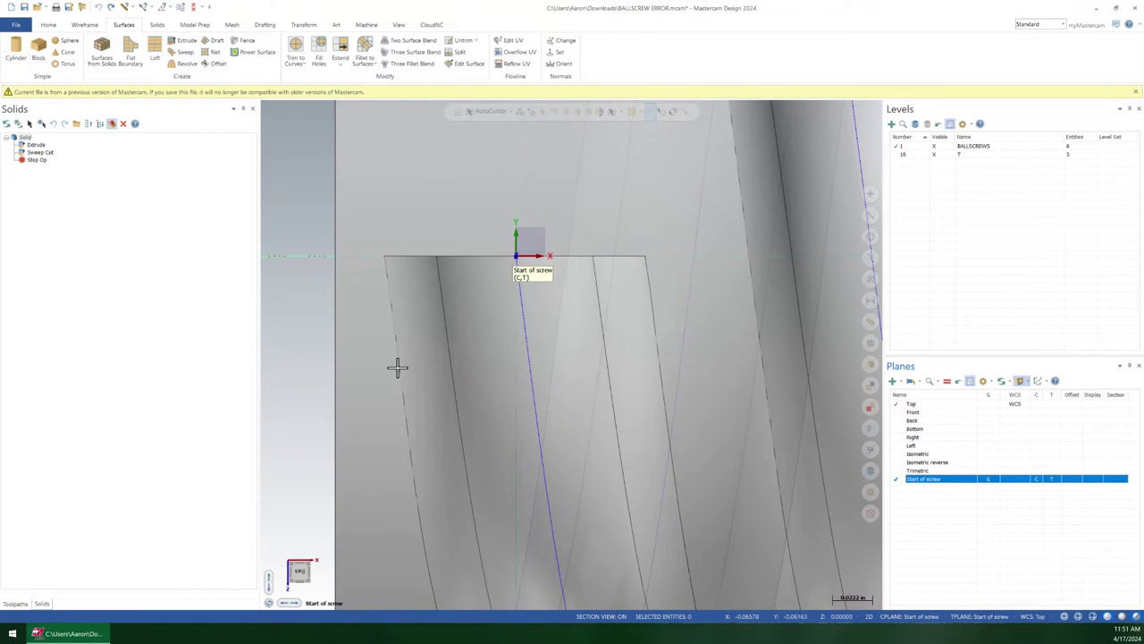
pyautogui.scroll(-1, 464, 336)
pyautogui.scroll(-1, 469, 299)
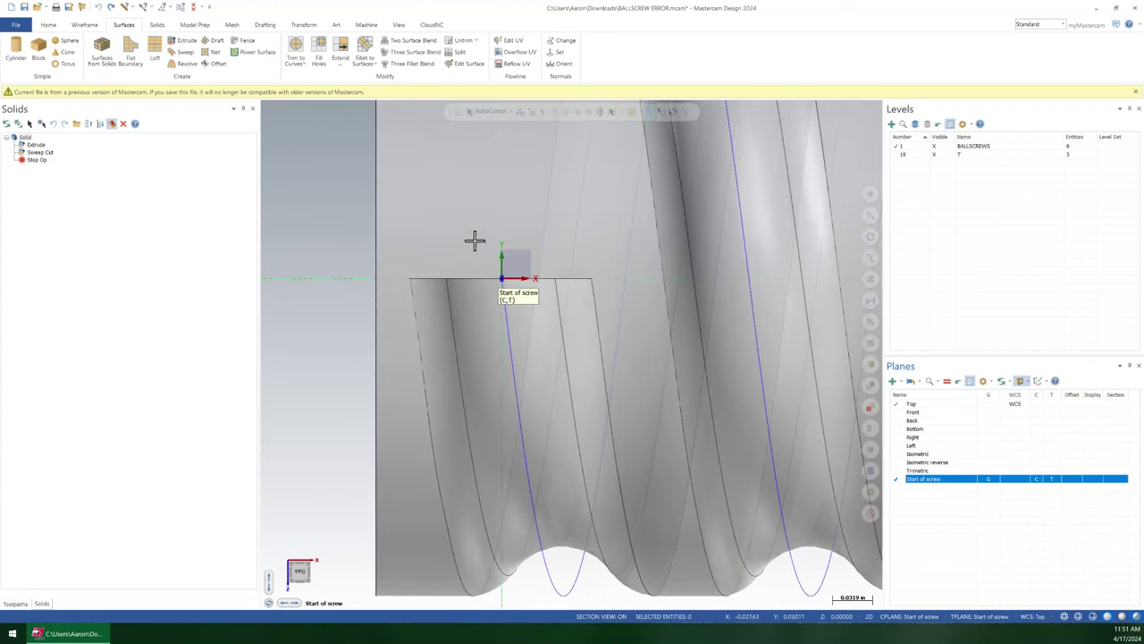
pyautogui.click(96, 28)
pyautogui.click(116, 52)
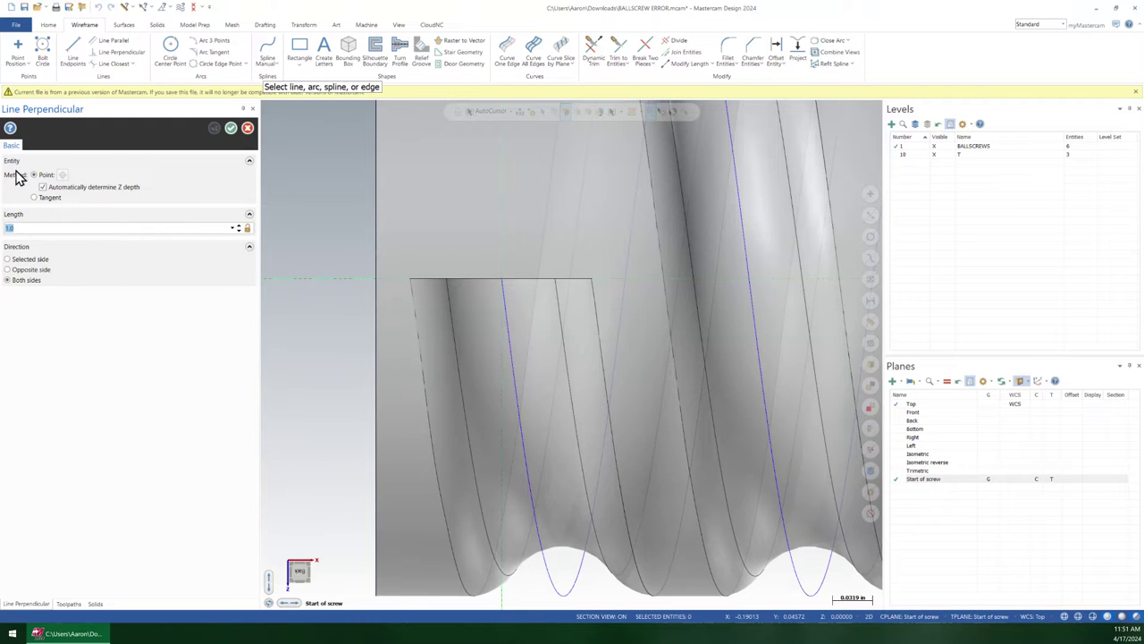
pyautogui.click(504, 317)
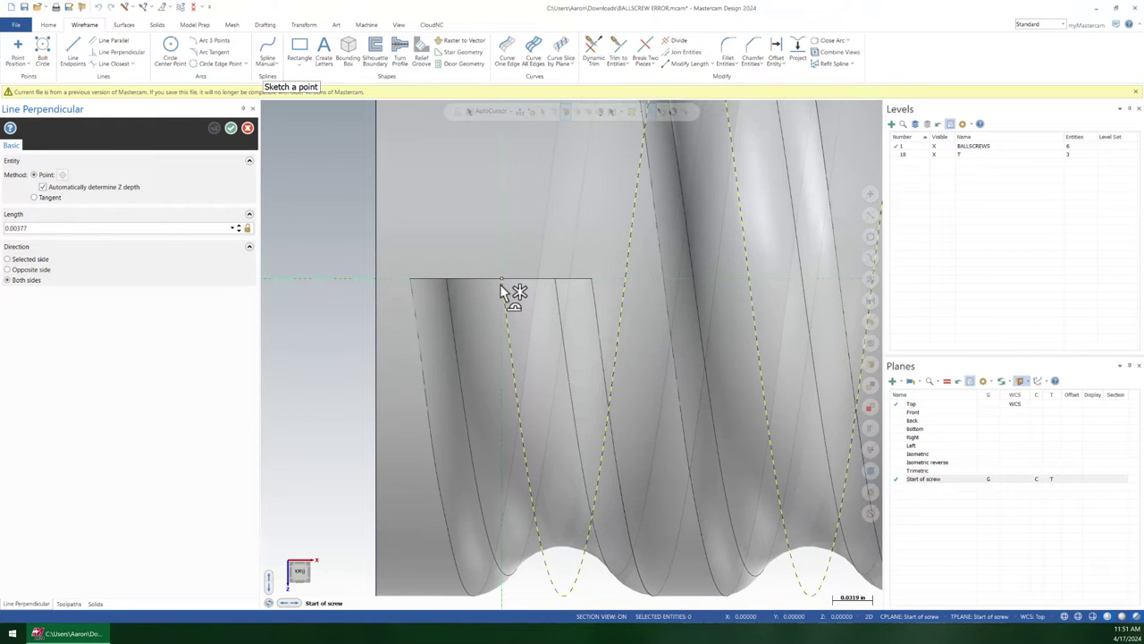
pyautogui.moveTo(473, 294); pyautogui.dragTo(496, 278, button='middle')
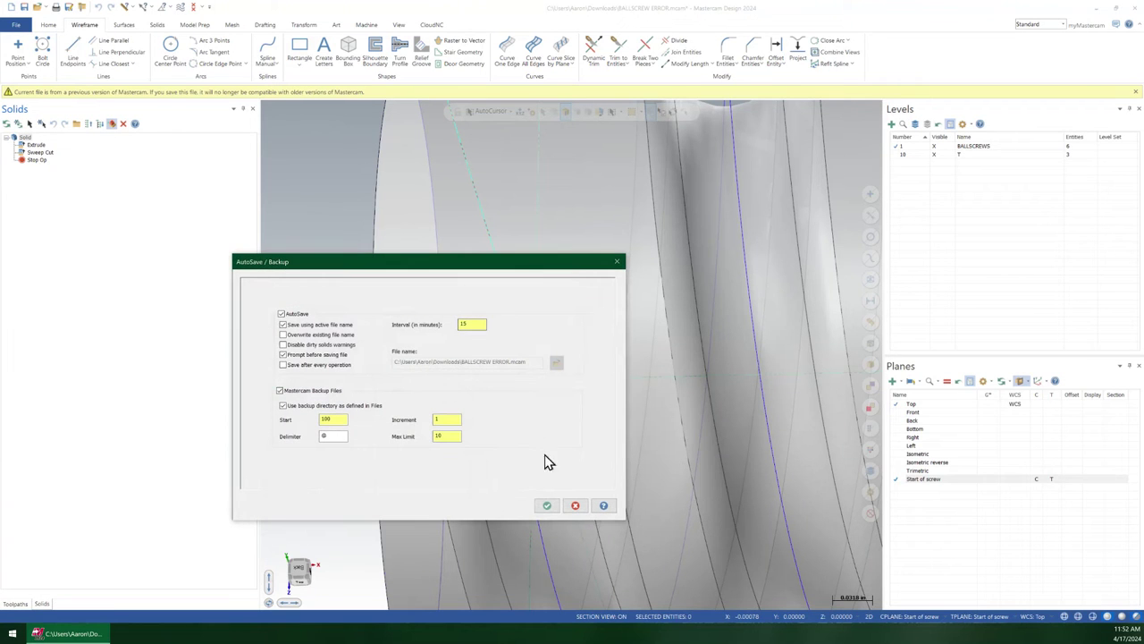
pyautogui.click(546, 505)
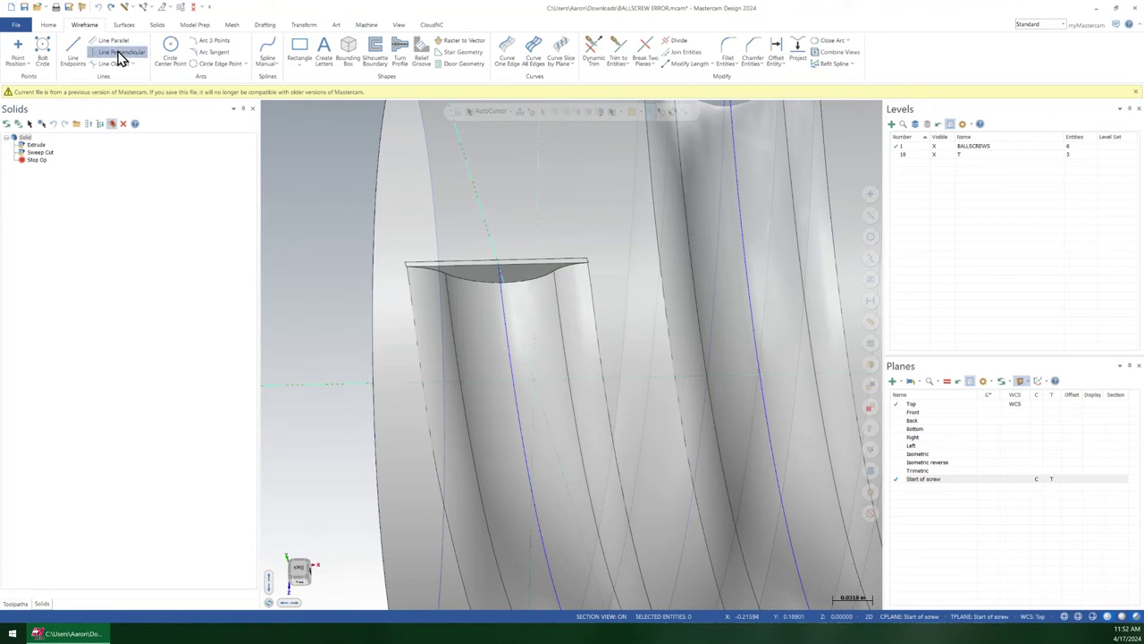
pyautogui.click(116, 51)
pyautogui.scroll(2, 419, 344)
pyautogui.scroll(1, 523, 261)
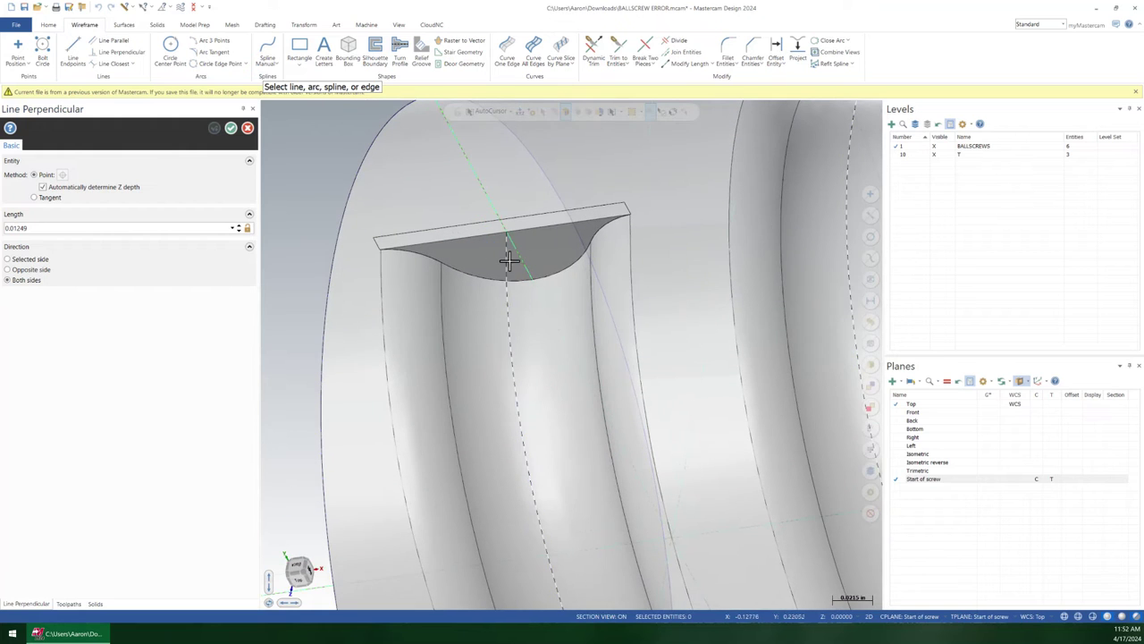
pyautogui.click(507, 259)
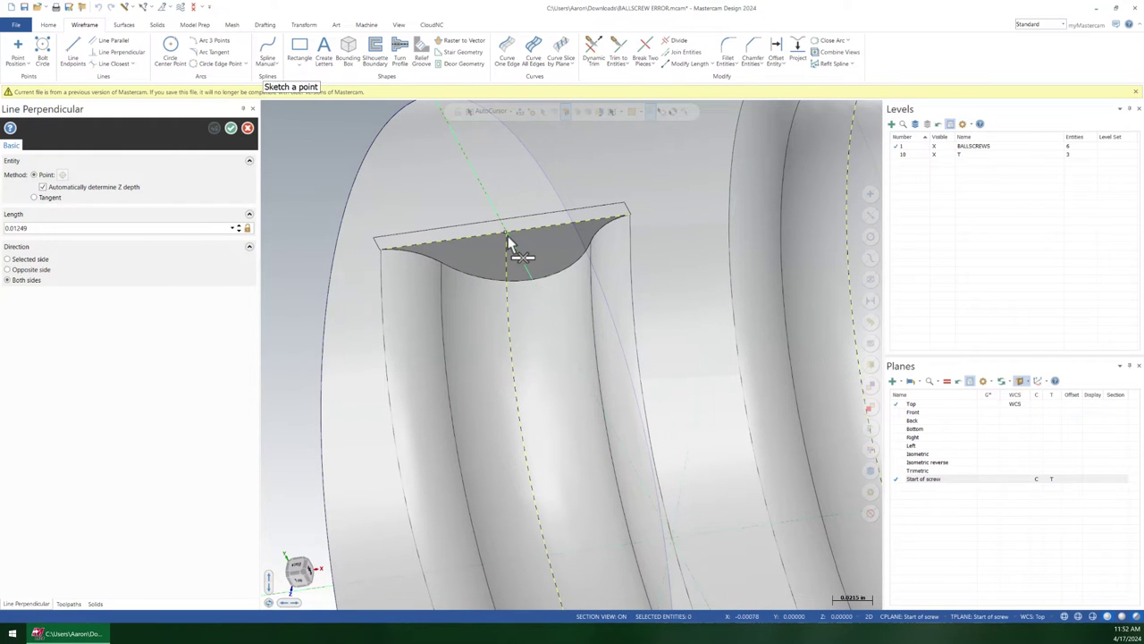
pyautogui.press('Escape')
pyautogui.click(508, 244)
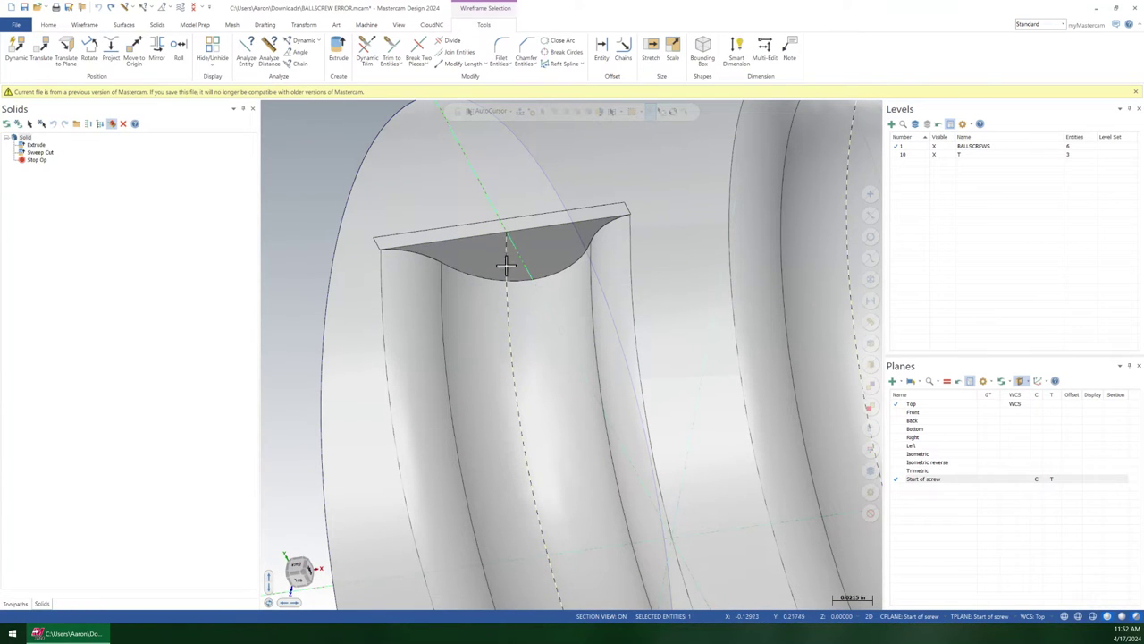
pyautogui.press('Escape')
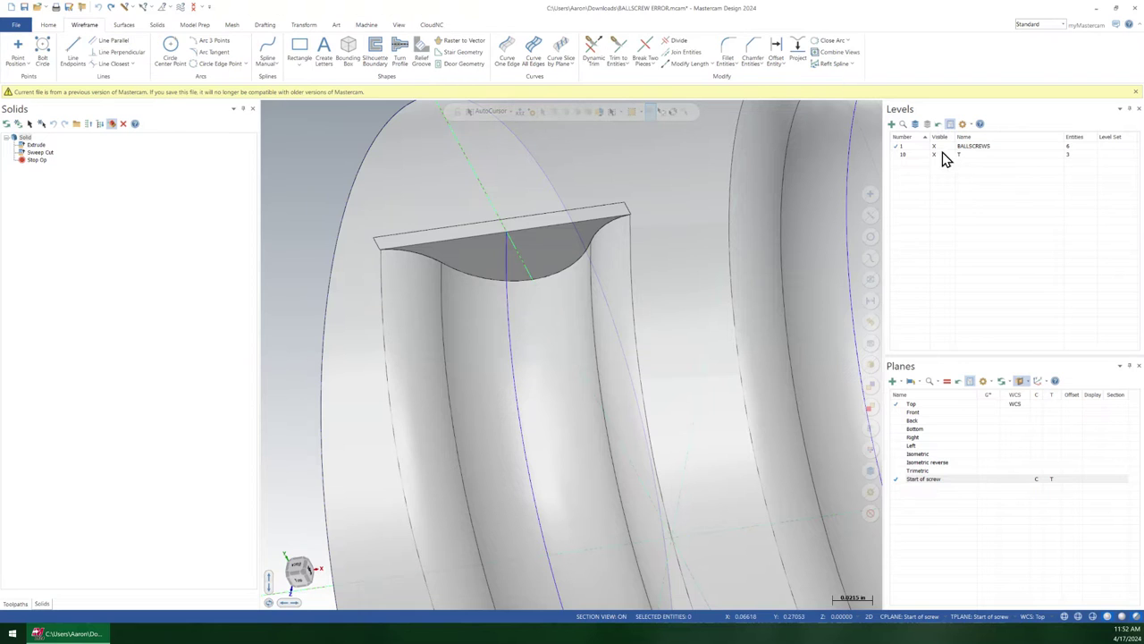
# - Hide the BALLSCREWS level
pyautogui.click(944, 147)
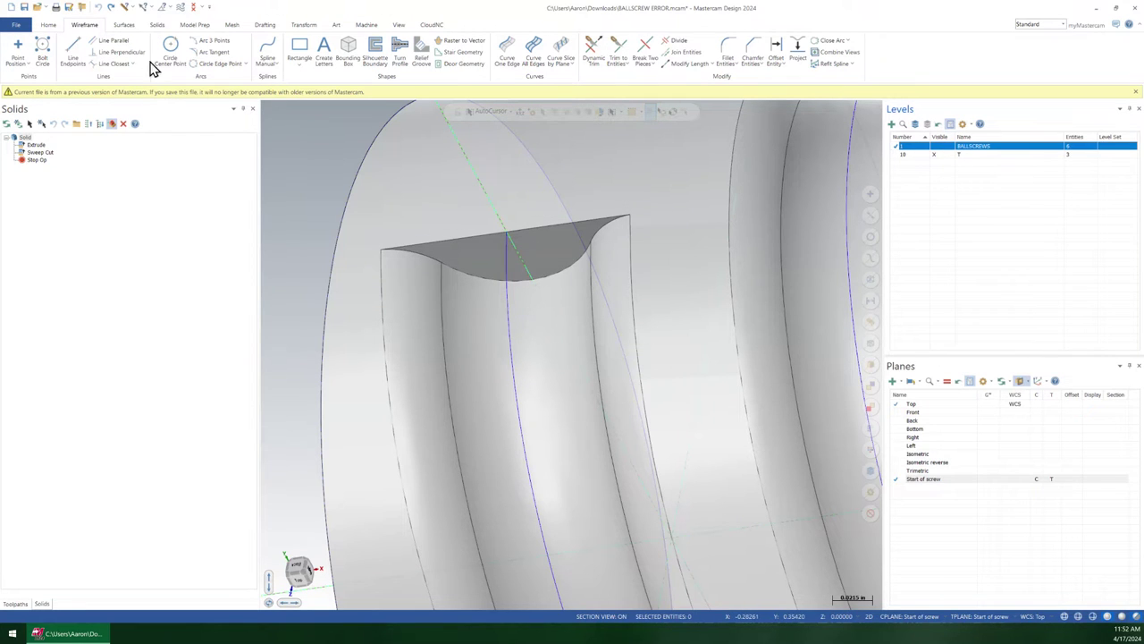
pyautogui.click(112, 56)
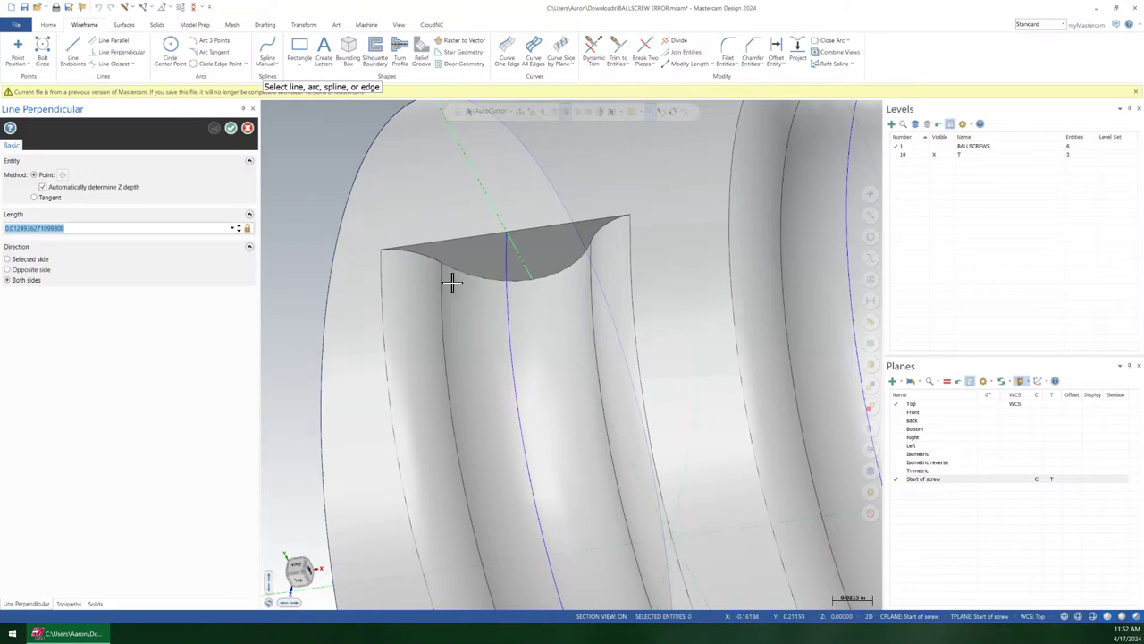
pyautogui.click(507, 239)
pyautogui.scroll(-4, 507, 237)
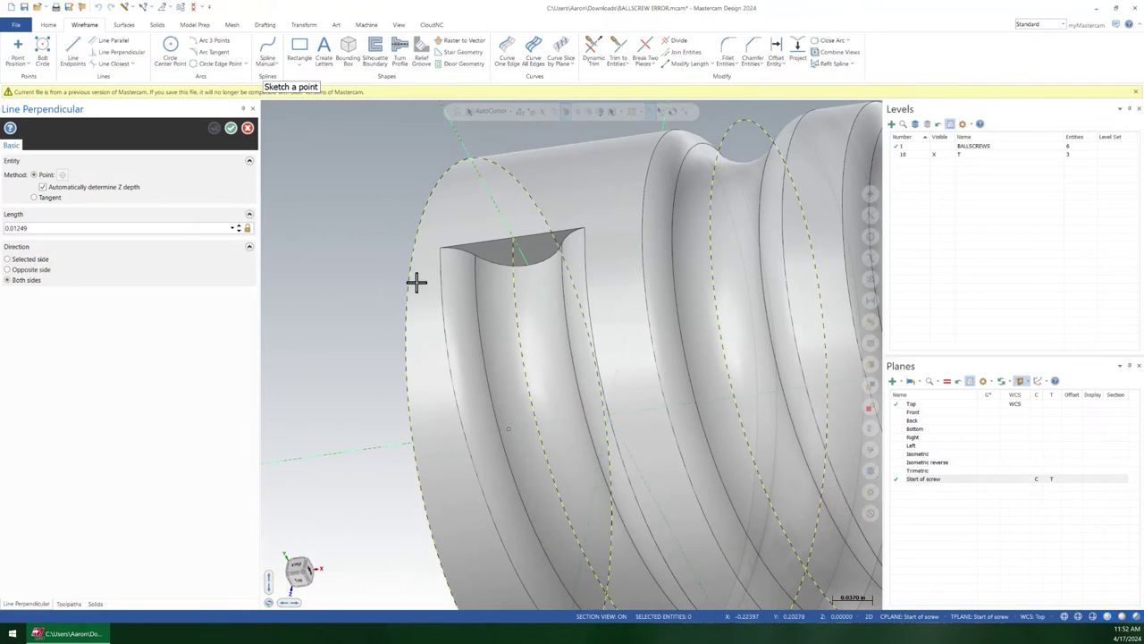
pyautogui.press('Escape')
# - Create level 2, make it the main level and name it Screw Helix
pyautogui.moveTo(527, 291); pyautogui.dragTo(558, 262, button='middle')
pyautogui.click(891, 124)
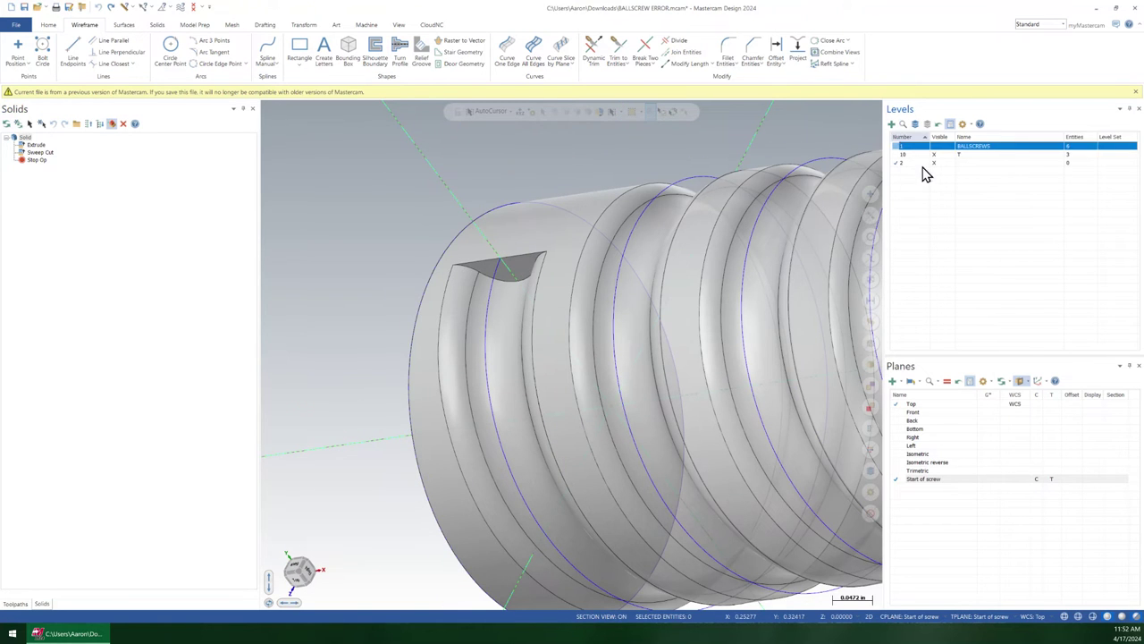
pyautogui.click(981, 163)
pyautogui.click(982, 161)
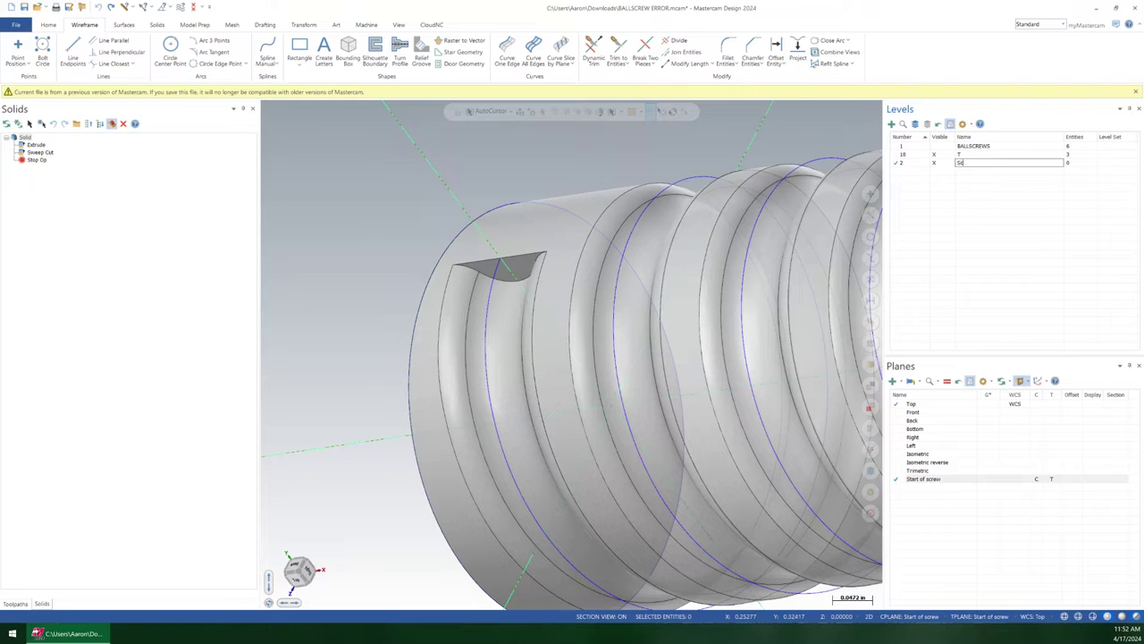
pyautogui.write('Screw Helix')
pyautogui.press('Return')
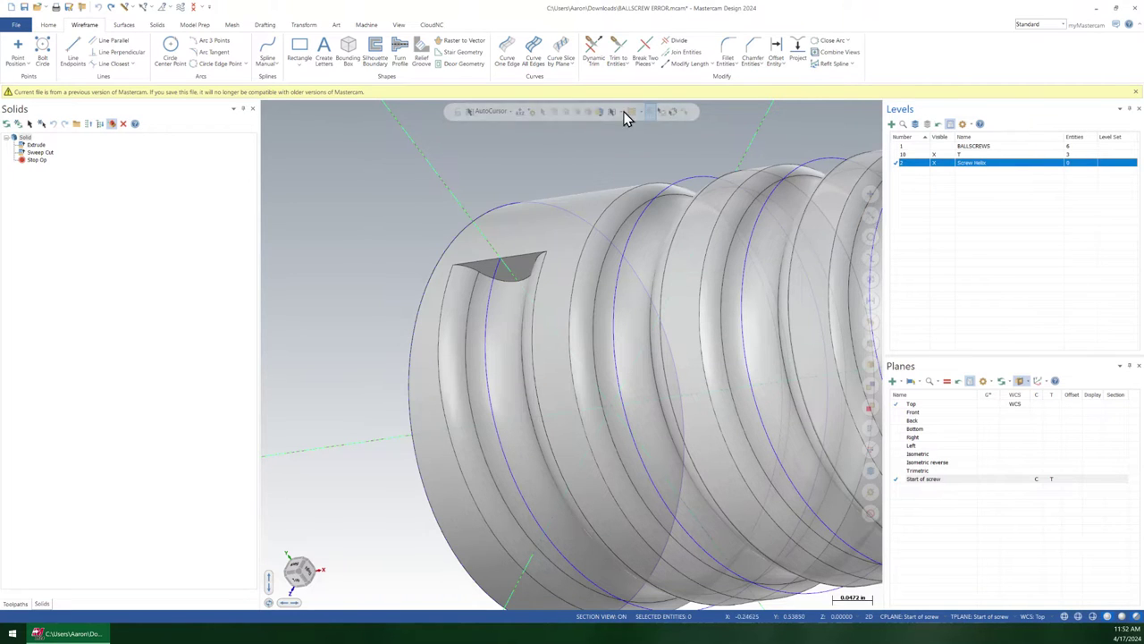
# - Move the helix curve onto the Screw Helix level and isolate it so all other geometry is hidden
pyautogui.click(715, 177)
pyautogui.rightClick(689, 158)
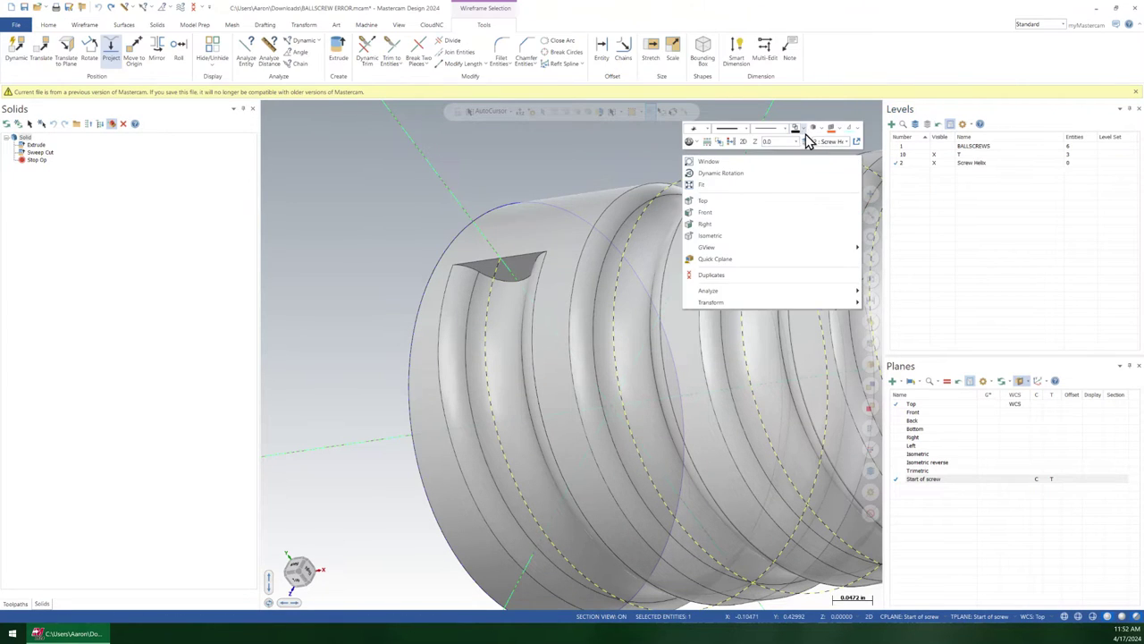
pyautogui.click(808, 143)
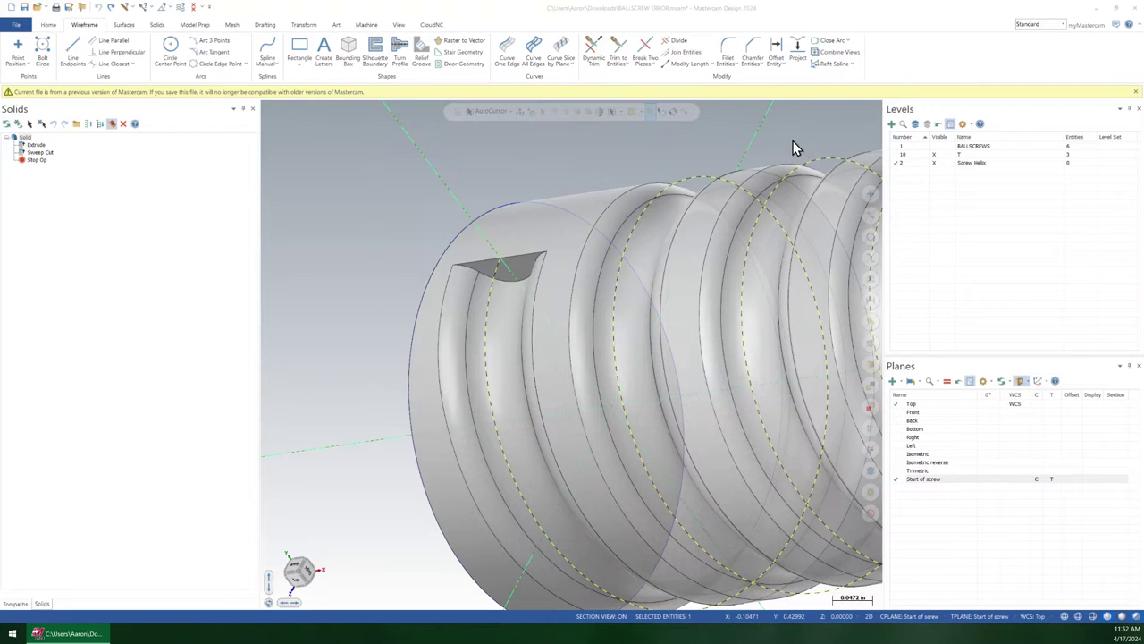
pyautogui.click(577, 343)
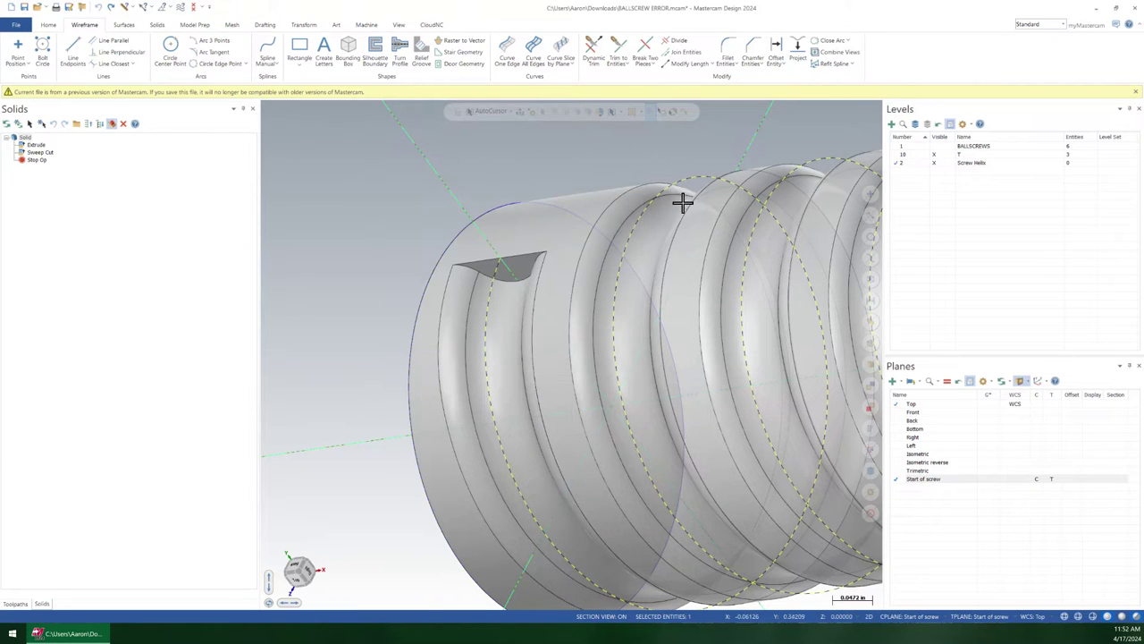
pyautogui.click(712, 166)
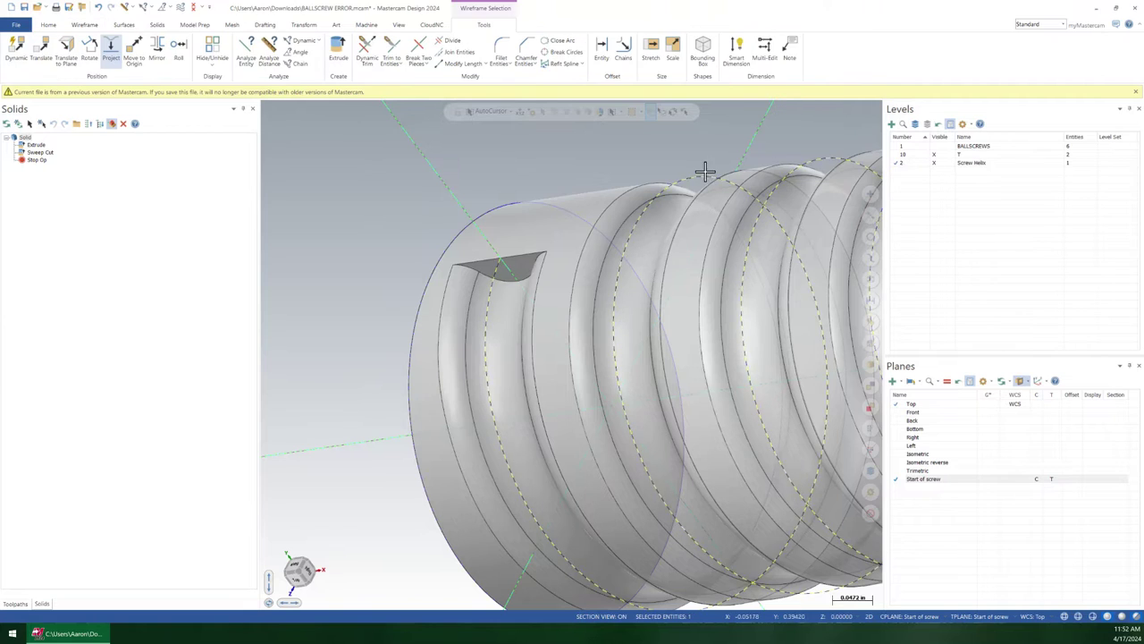
pyautogui.hotkey('alt', 'e')
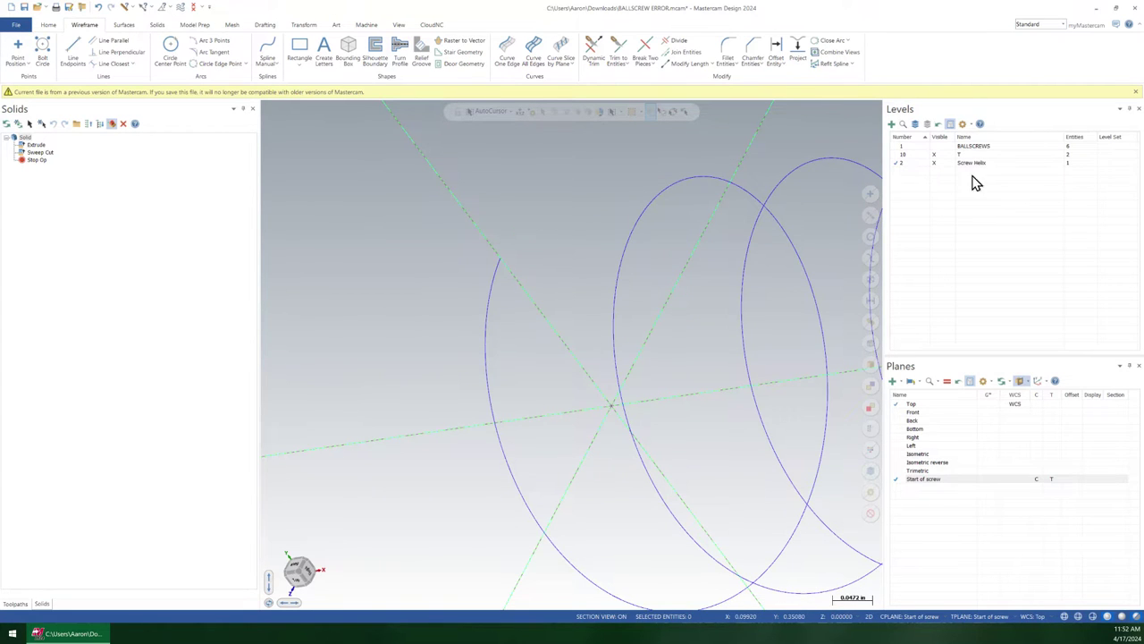
# - Place a perpendicular line through the helix's start point, working in the Start of screw view and plane
pyautogui.click(123, 57)
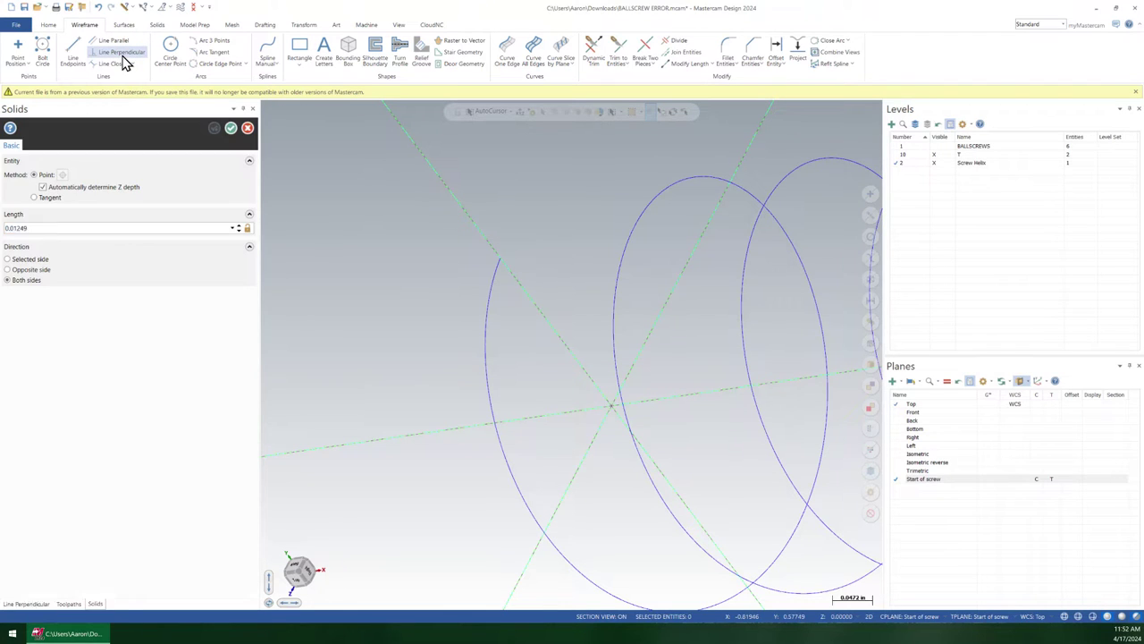
pyautogui.click(497, 270)
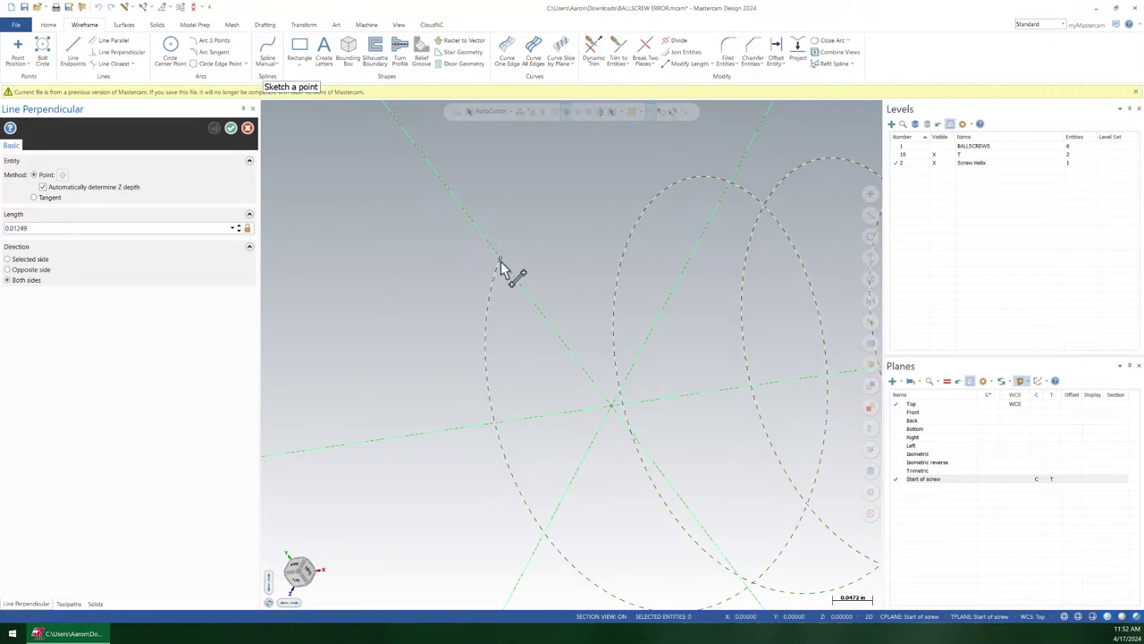
pyautogui.hotkey('alt', '1')
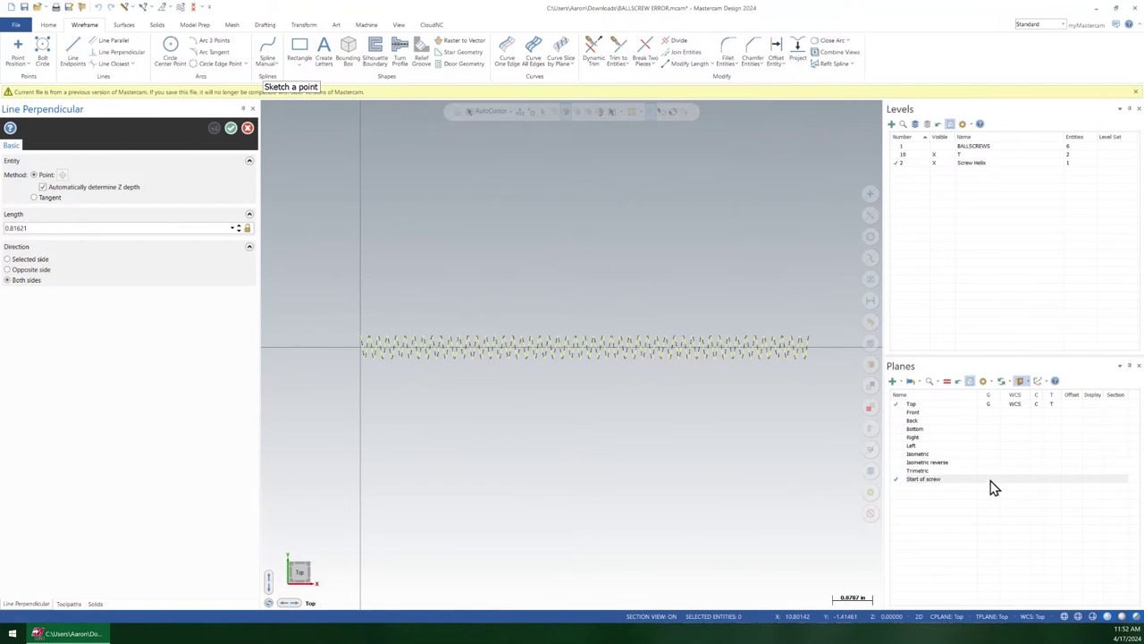
pyautogui.doubleClick(992, 487)
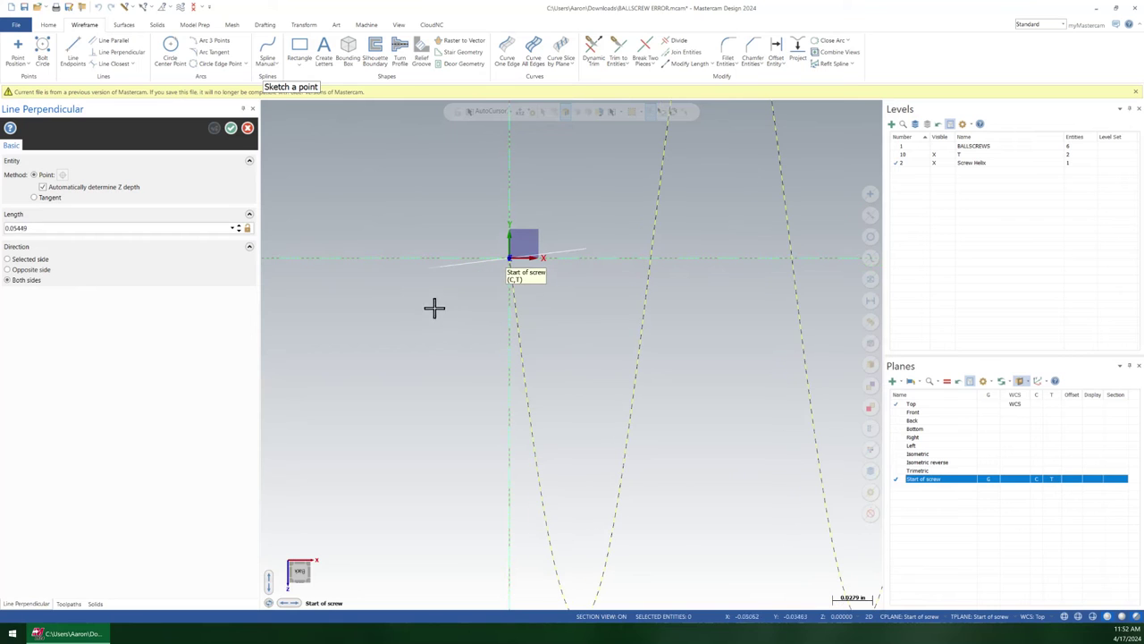
pyautogui.scroll(-1, 536, 301)
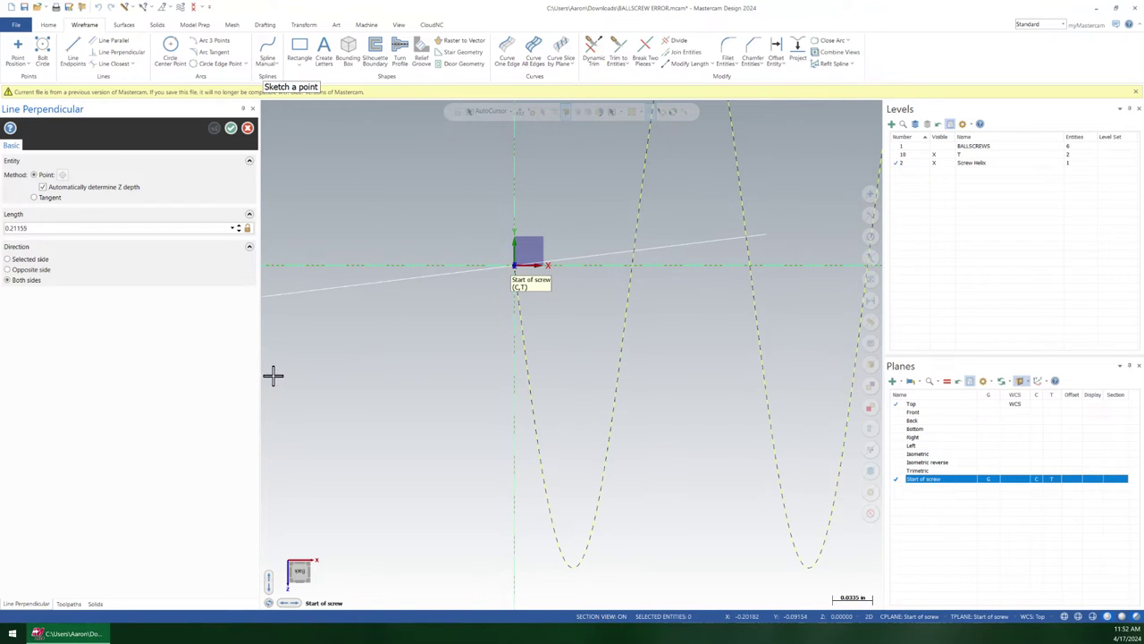
pyautogui.click(308, 361)
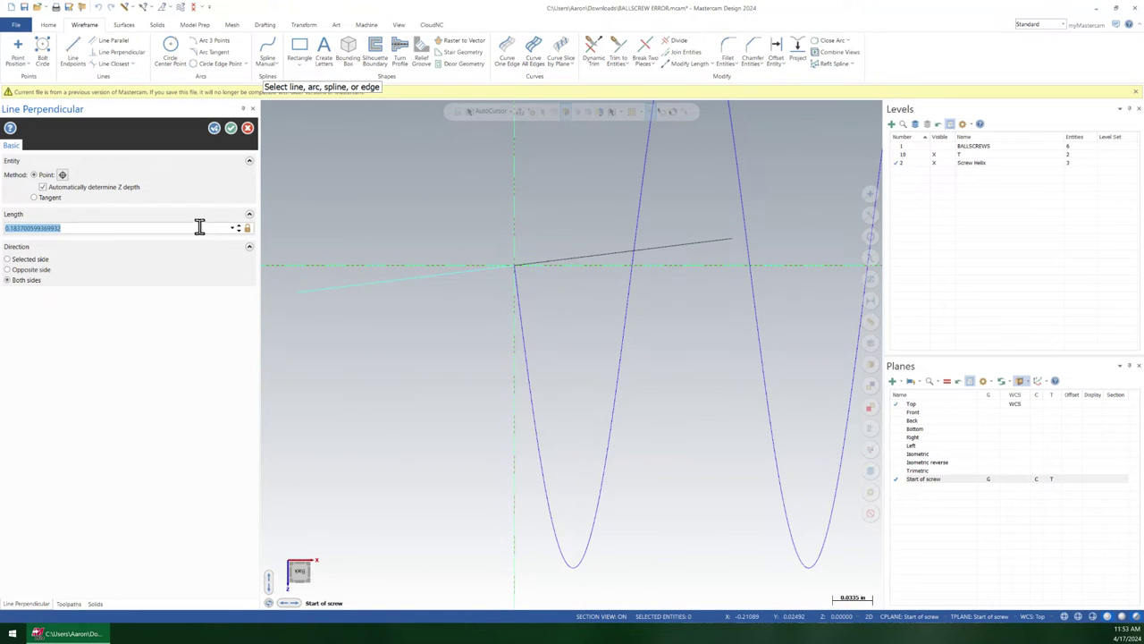
# - Set the perpendicular line's length to 1.0 and keep only the side that points away from the screw
pyautogui.write('1.0')
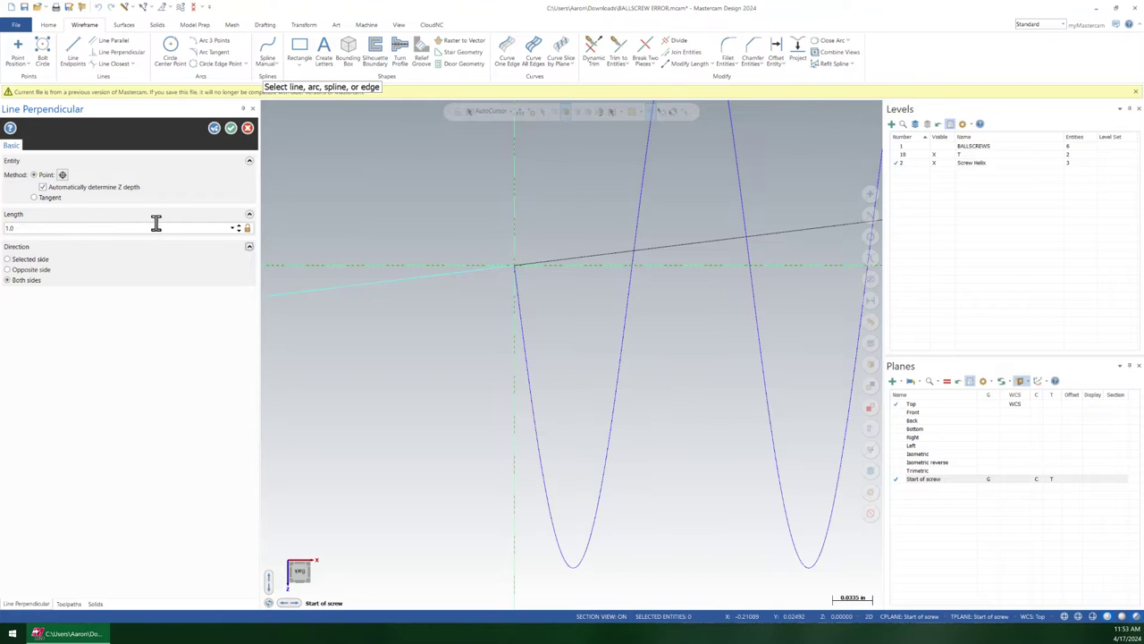
pyautogui.click(26, 261)
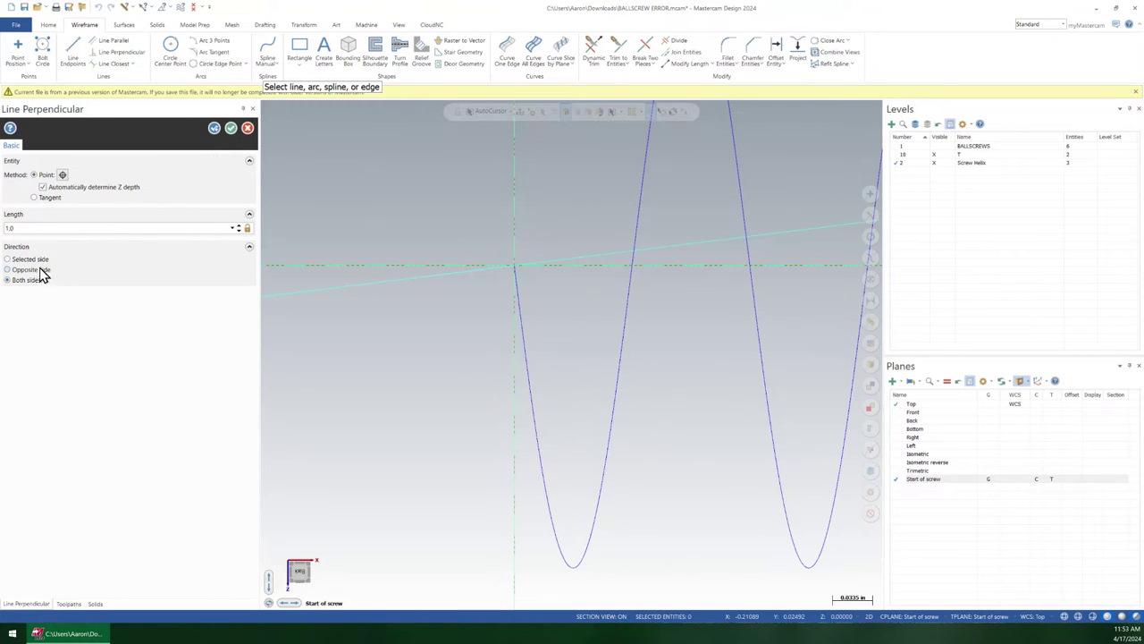
pyautogui.click(230, 130)
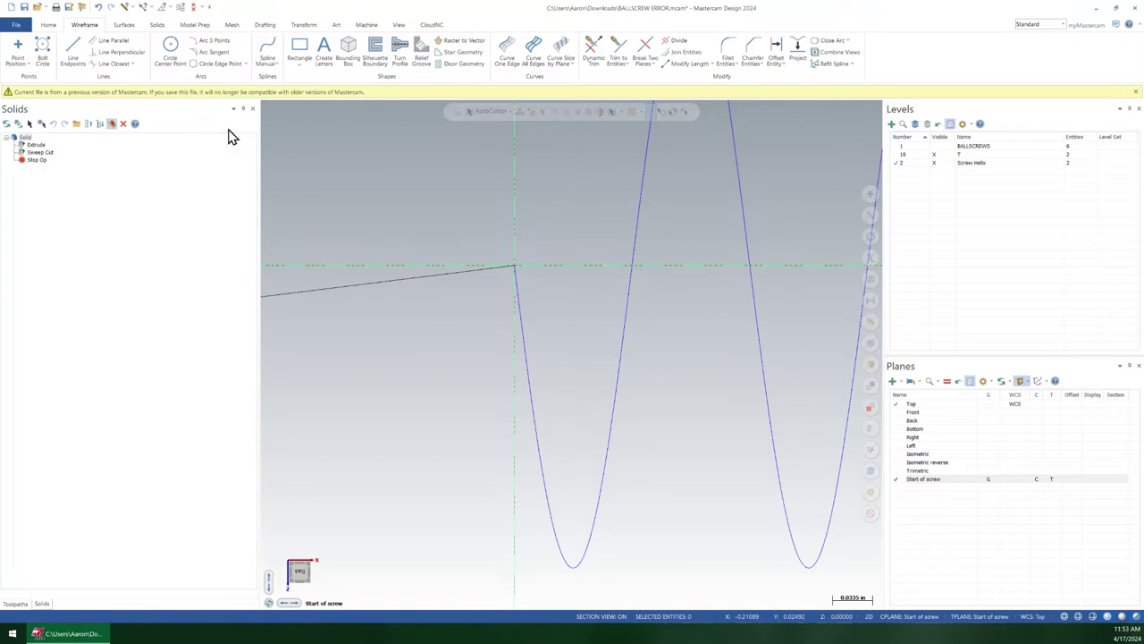
# - Give the perpendicular line a thicker line width and a red color
pyautogui.click(438, 276)
pyautogui.rightClick(462, 238)
pyautogui.click(567, 216)
pyautogui.click(551, 269)
pyautogui.click(437, 277)
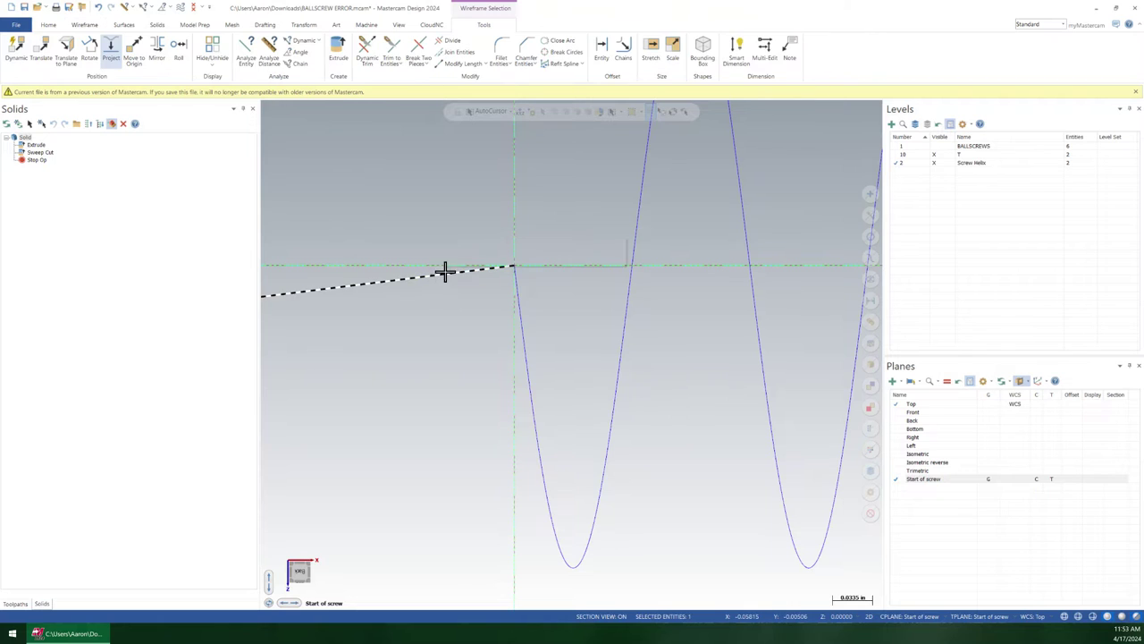
pyautogui.rightClick(437, 267)
pyautogui.click(559, 246)
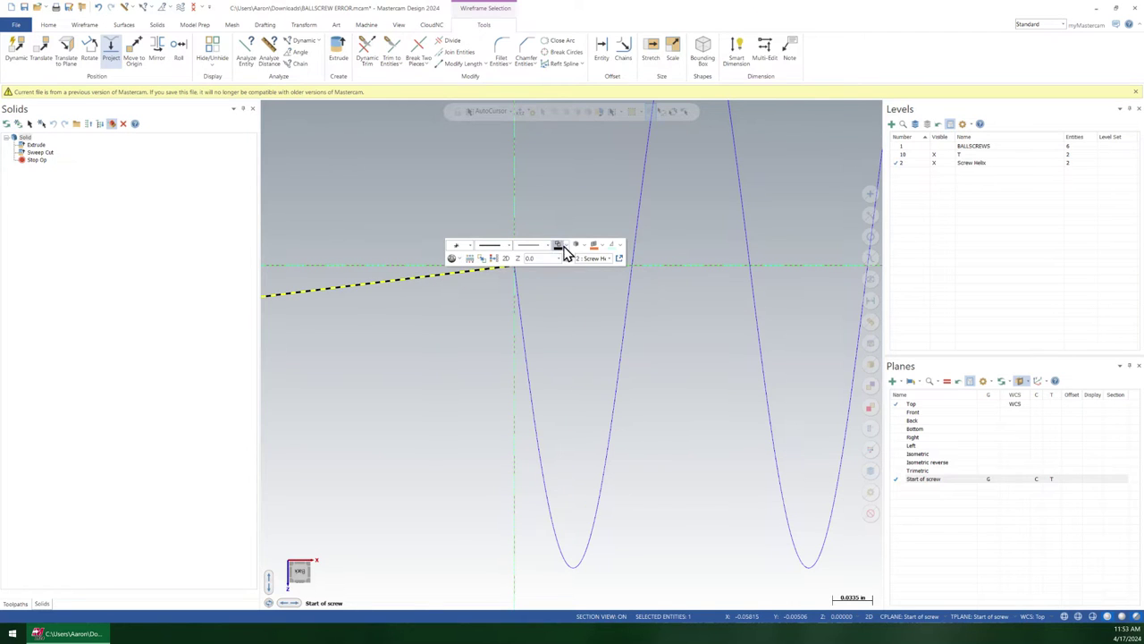
pyautogui.click(469, 271)
pyautogui.rightClick(470, 274)
pyautogui.click(591, 240)
pyautogui.click(606, 263)
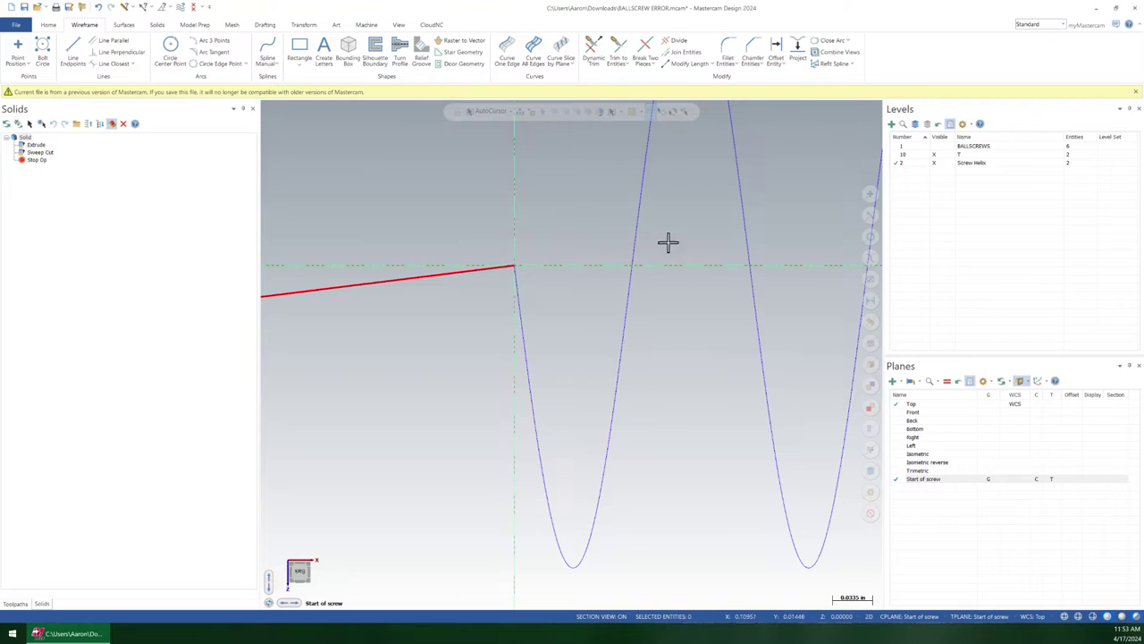
# - Show the BALLSCREWS level and set the view, construction plane and tool plane to Start of screw
pyautogui.click(946, 146)
pyautogui.moveTo(575, 308); pyautogui.dragTo(473, 248, button='middle')
pyautogui.scroll(-1, 528, 344)
pyautogui.hotkey('alt', '1')
pyautogui.scroll(-1, 652, 344)
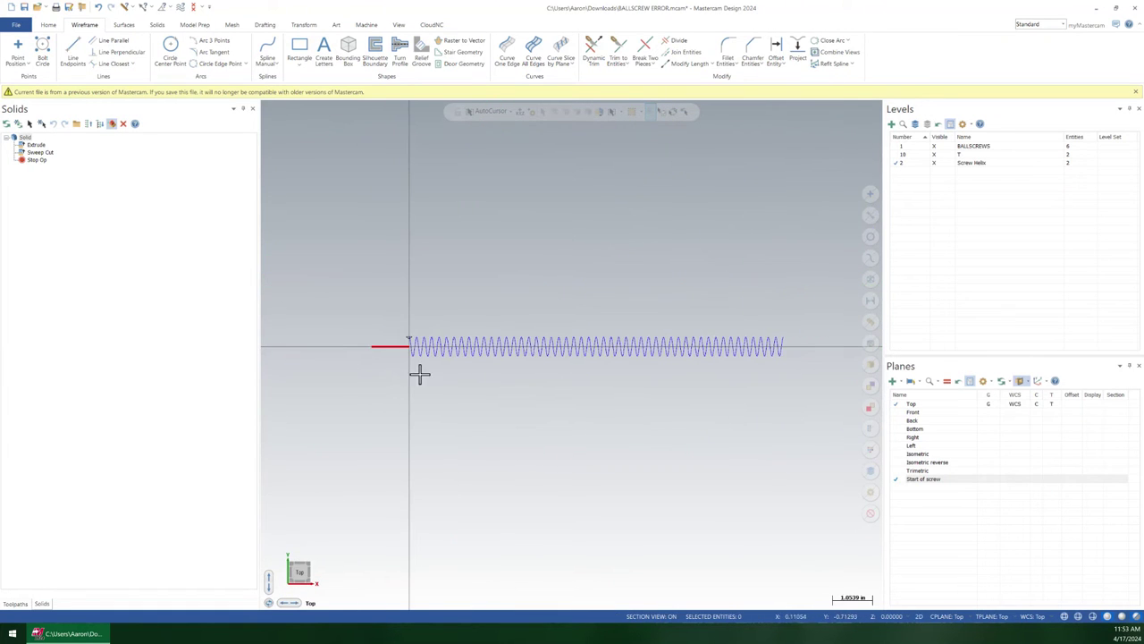
pyautogui.doubleClick(981, 483)
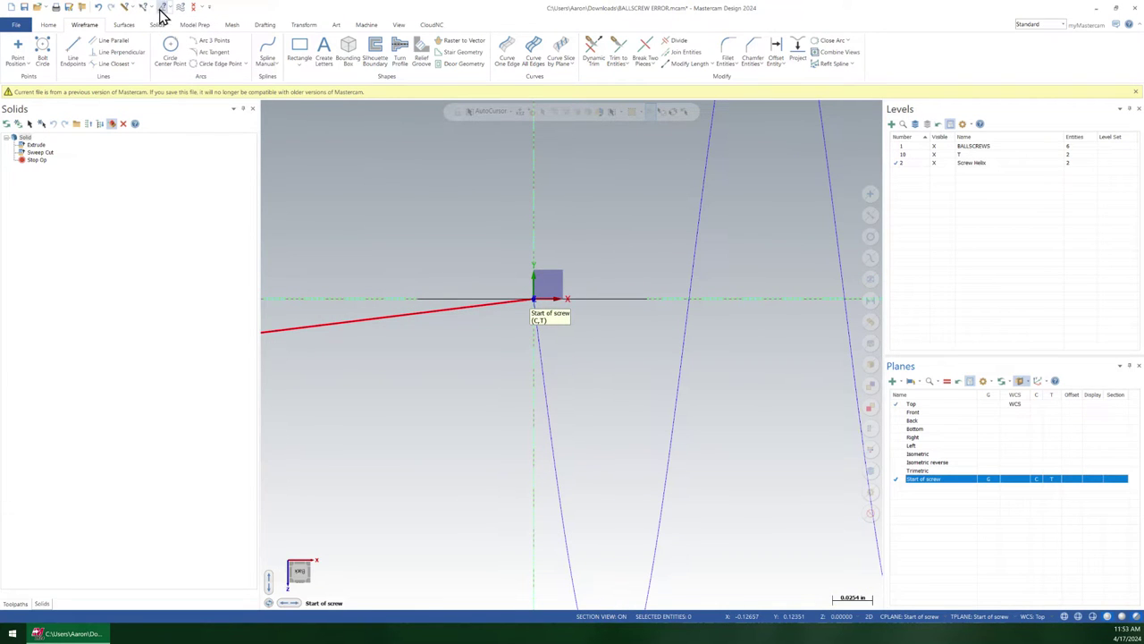
# - Measure the construction-plane angle between the groove profile's straight line and the red perpendicular line using Analyze Angle with 2 Lines
pyautogui.click(49, 26)
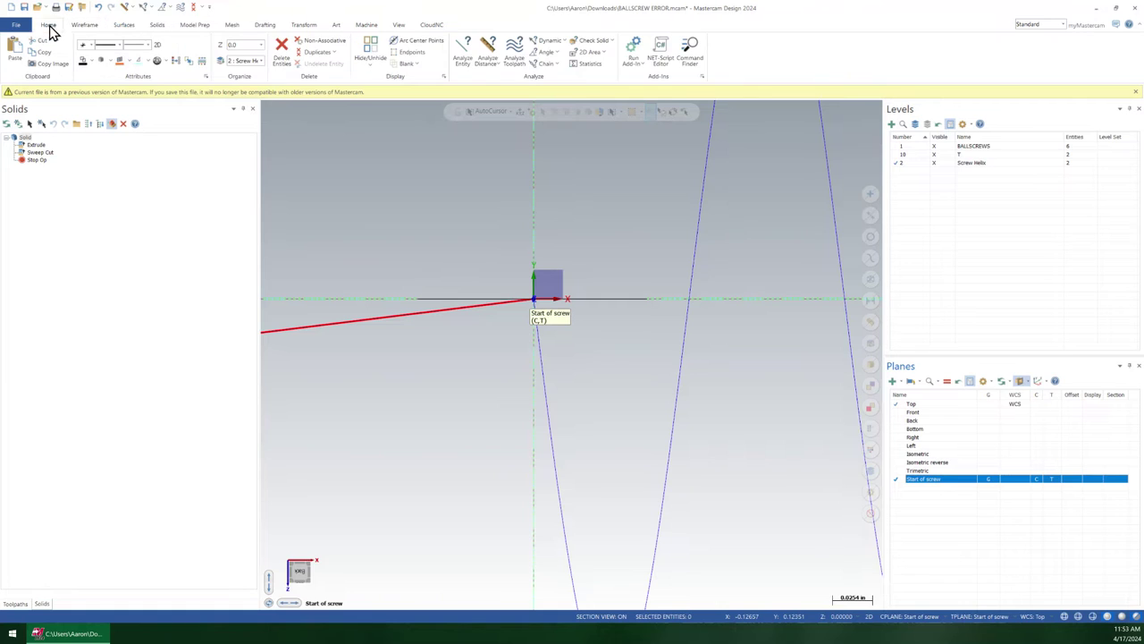
pyautogui.rightClick(543, 52)
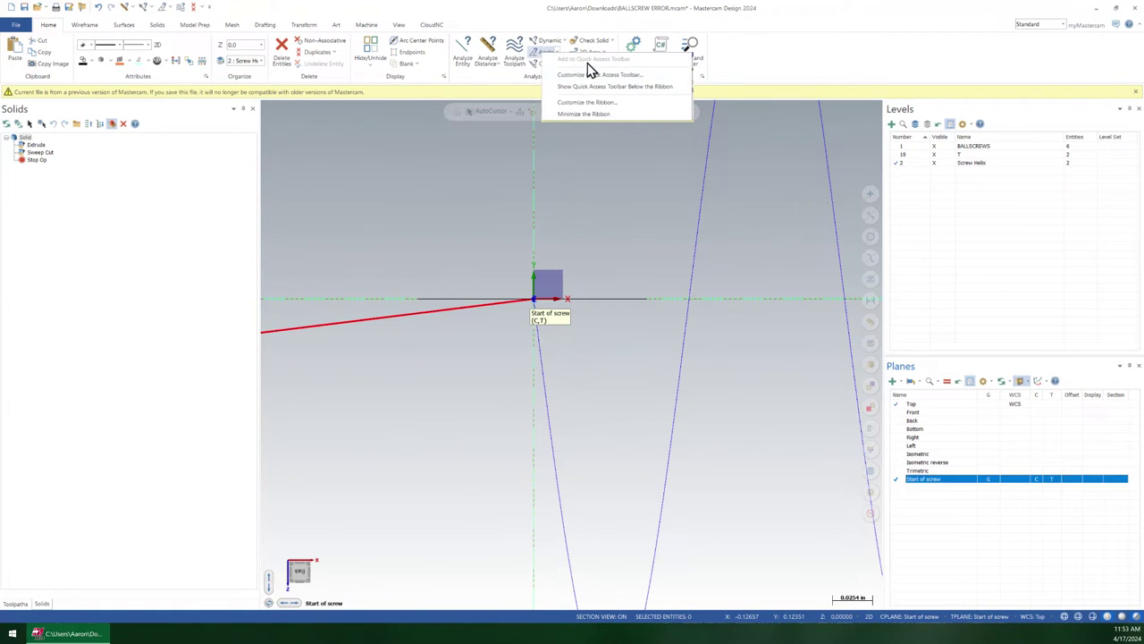
pyautogui.click(164, 7)
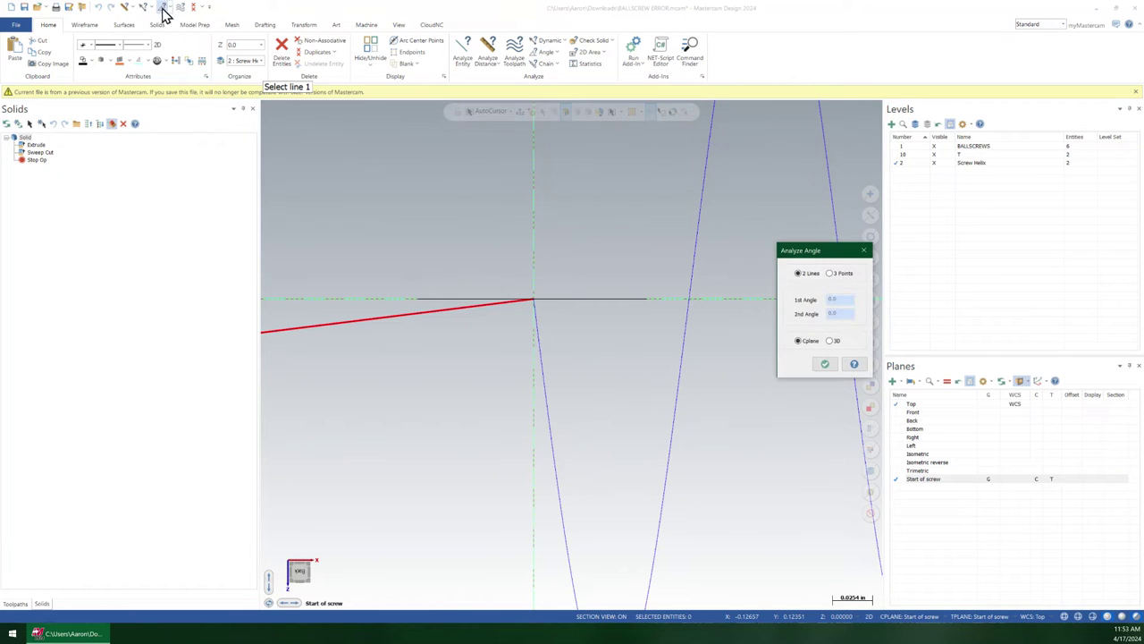
pyautogui.click(481, 296)
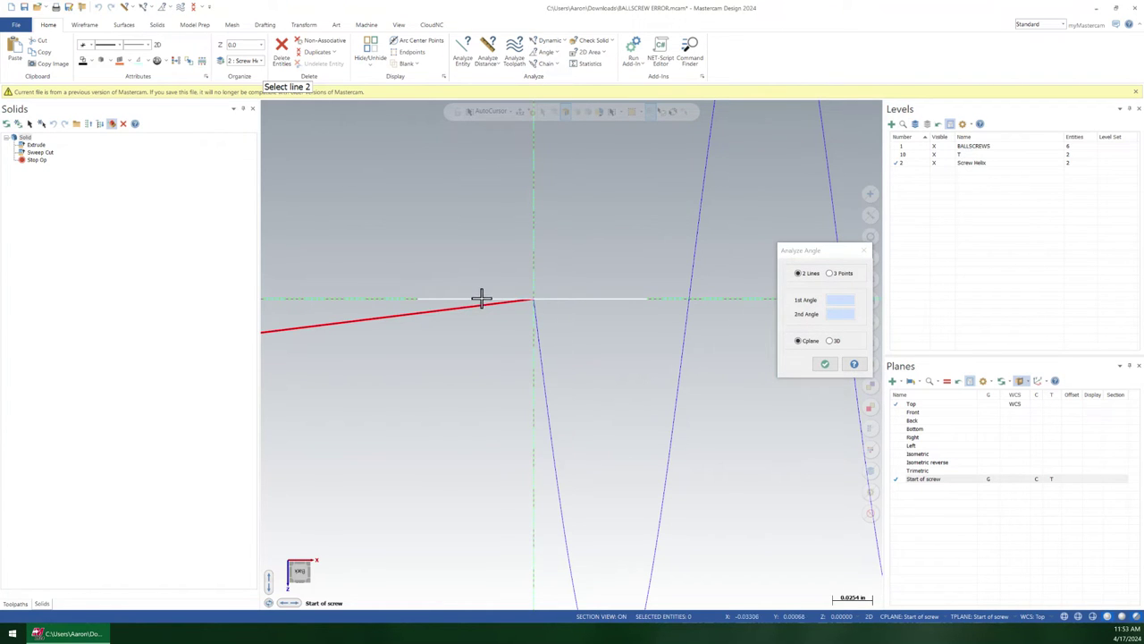
pyautogui.click(480, 306)
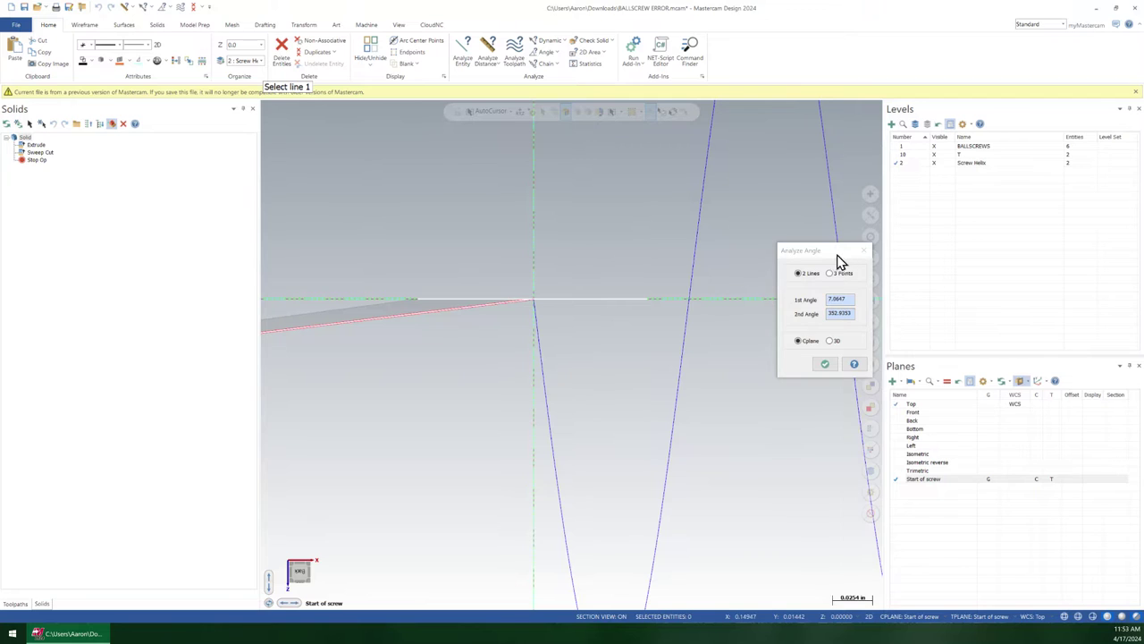
pyautogui.moveTo(831, 254); pyautogui.dragTo(619, 259)
pyautogui.doubleClick(639, 303)
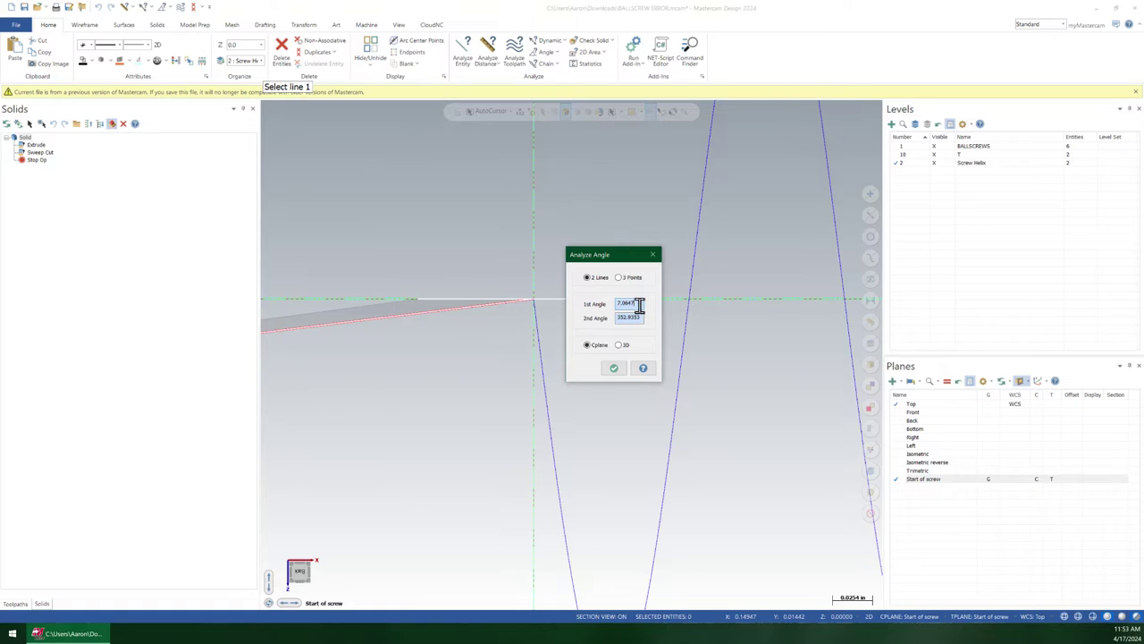
pyautogui.press('BackSpace')
pyautogui.moveTo(633, 303); pyautogui.dragTo(604, 301)
pyautogui.click(613, 367)
# - Select the whole groove profile for a Dynamic move and place the gnomon origin at the start of the helix
pyautogui.scroll(-5, 536, 331)
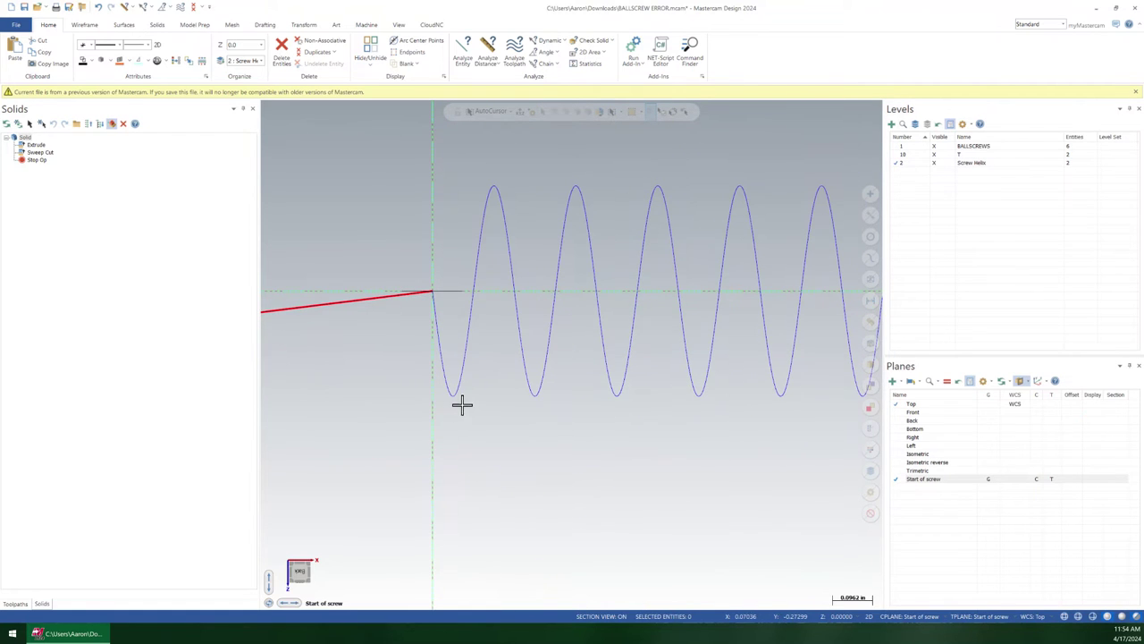
pyautogui.scroll(-2, 383, 401)
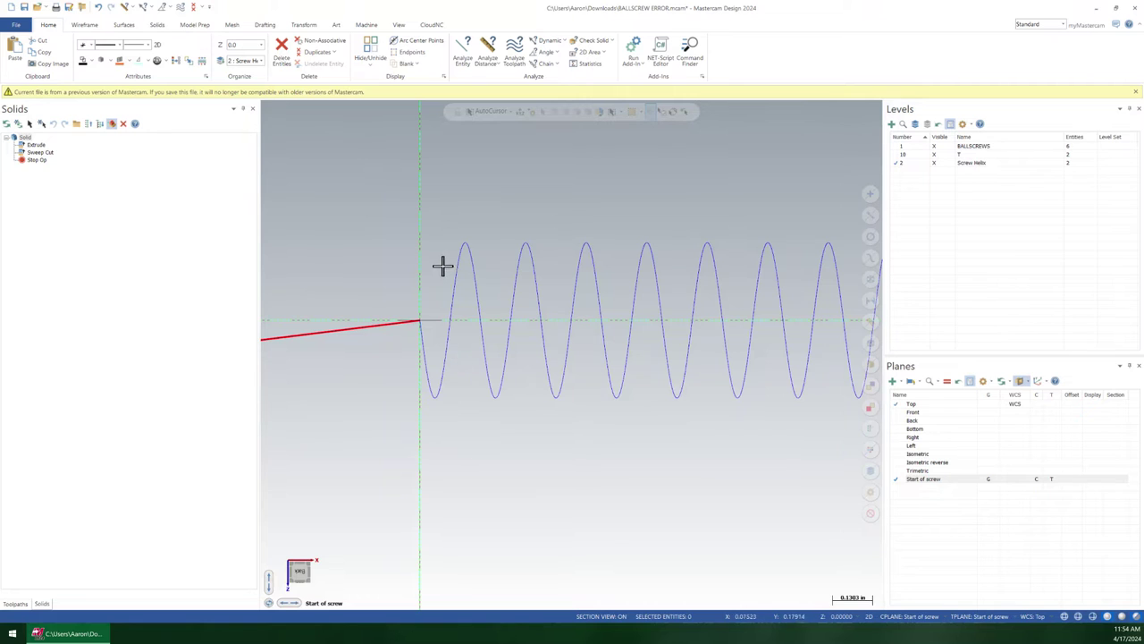
pyautogui.scroll(2, 399, 333)
pyautogui.scroll(2, 388, 309)
pyautogui.moveTo(370, 288); pyautogui.dragTo(514, 322)
pyautogui.moveTo(475, 334); pyautogui.dragTo(464, 279, button='middle')
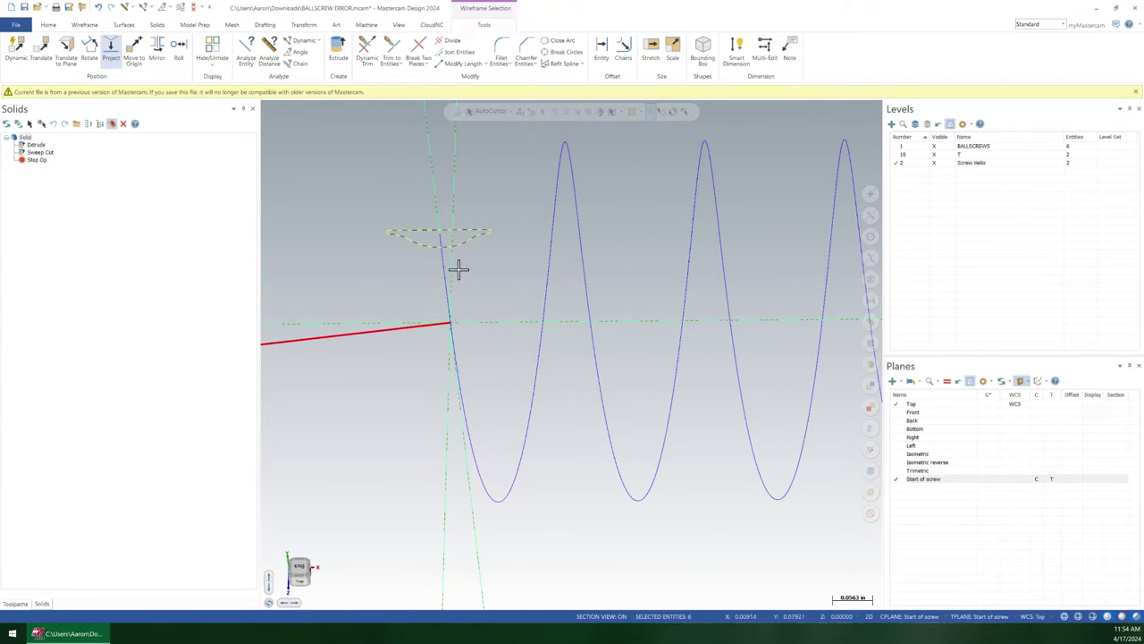
pyautogui.click(15, 53)
pyautogui.scroll(1, 447, 255)
pyautogui.scroll(3, 447, 255)
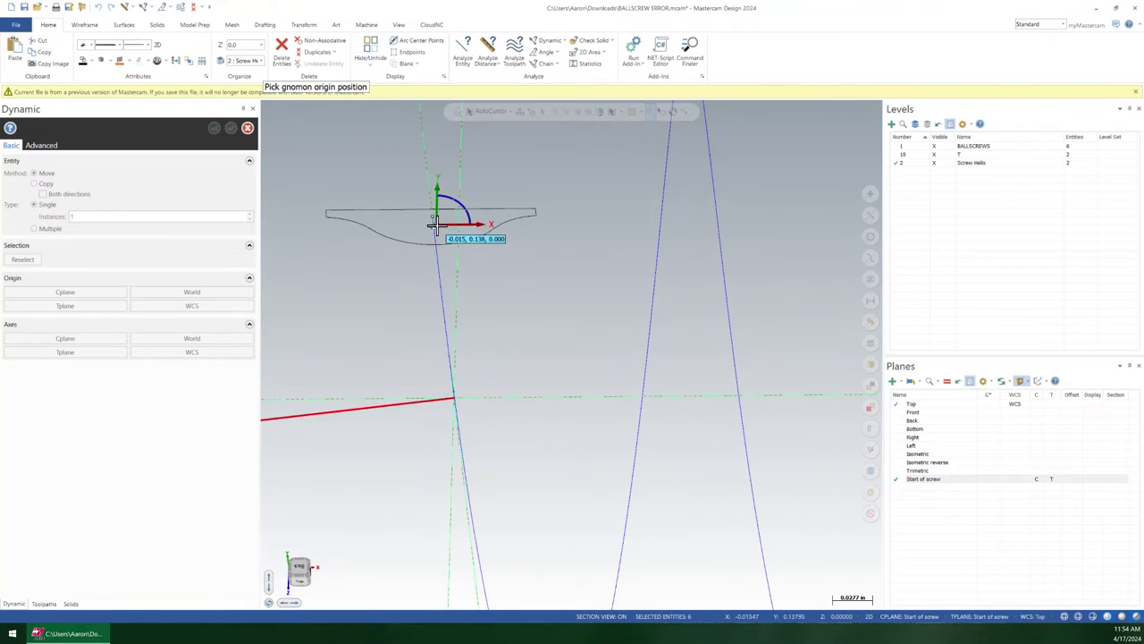
pyautogui.click(435, 227)
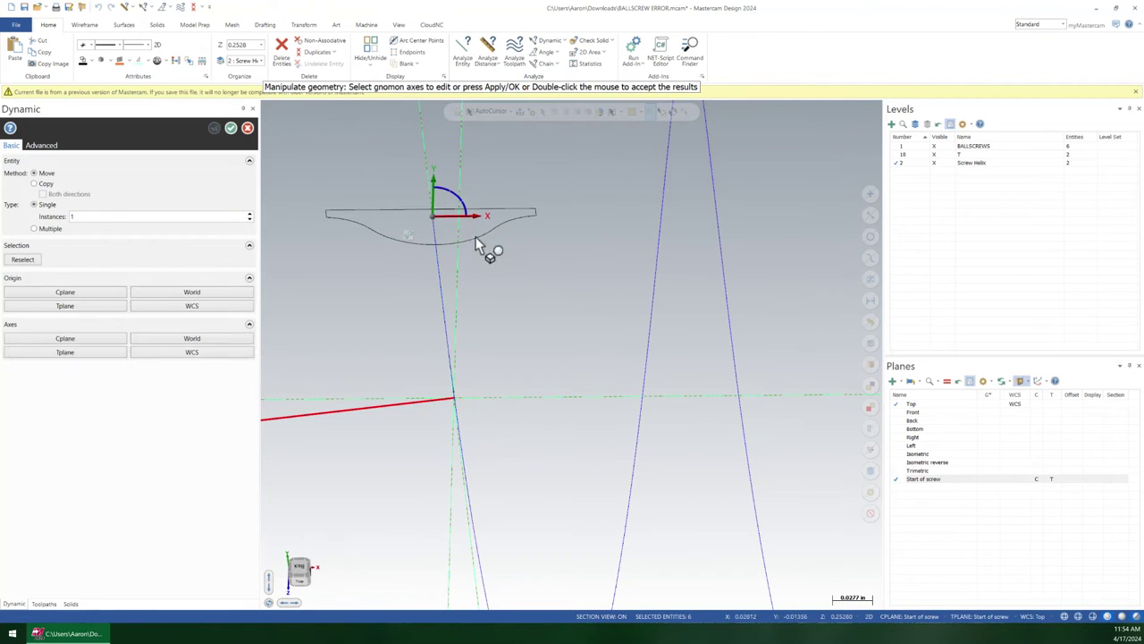
# - Switch the gnomon to 3D and rotate the groove profile by the measured angle of 7.0647 degrees
pyautogui.rightClick(477, 238)
pyautogui.click(533, 225)
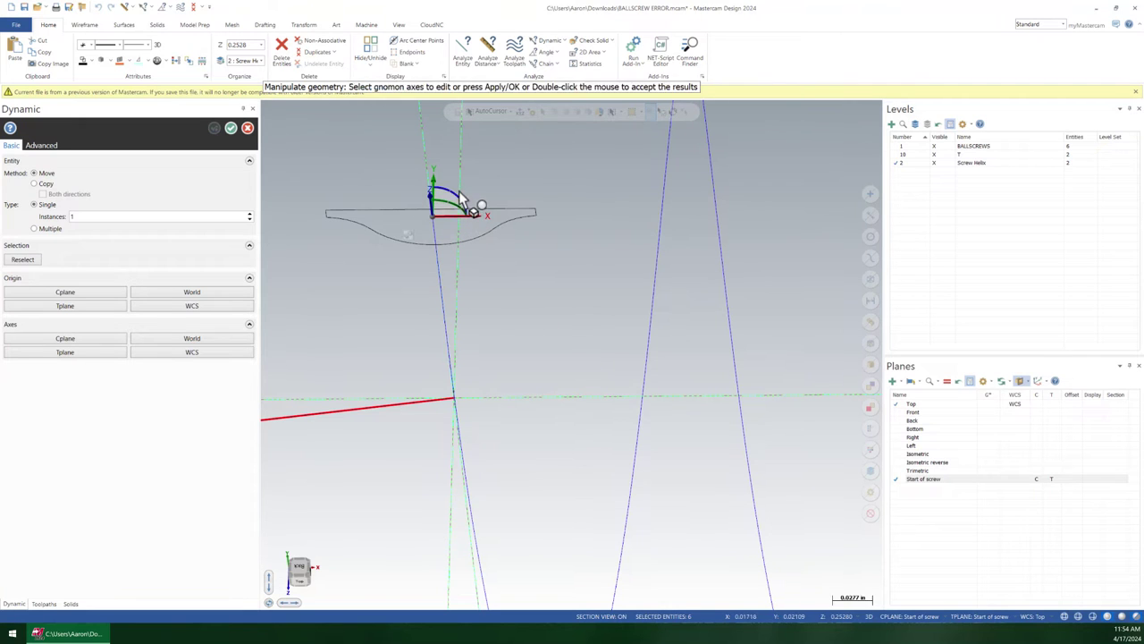
pyautogui.click(461, 198)
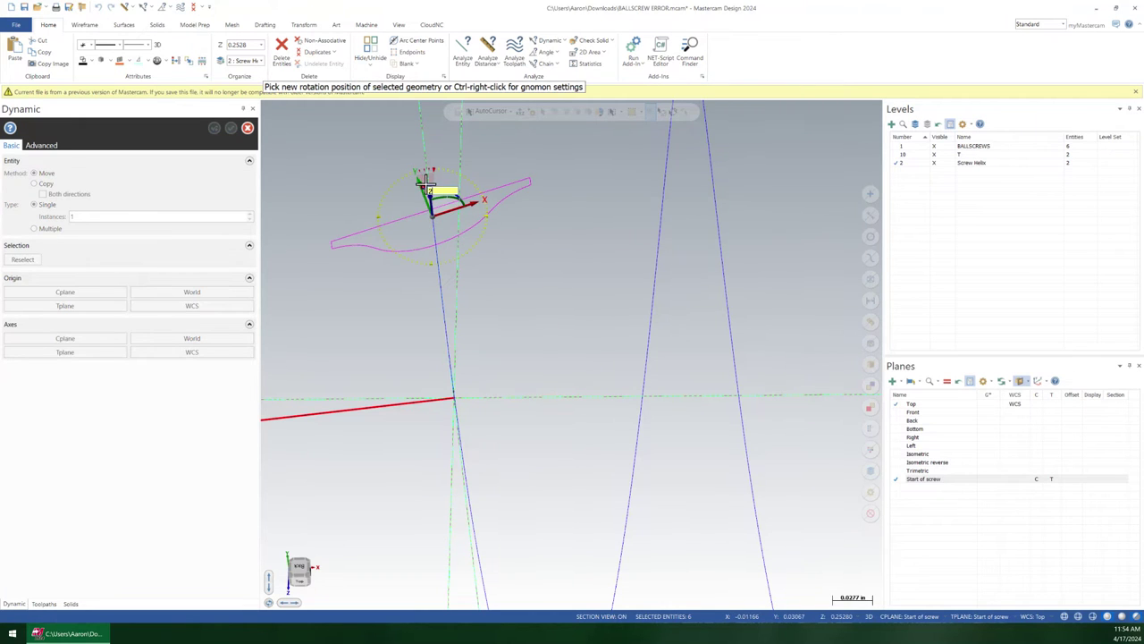
pyautogui.keyDown('ctrl'); pyautogui.rightClick(433, 188); pyautogui.keyUp('ctrl')
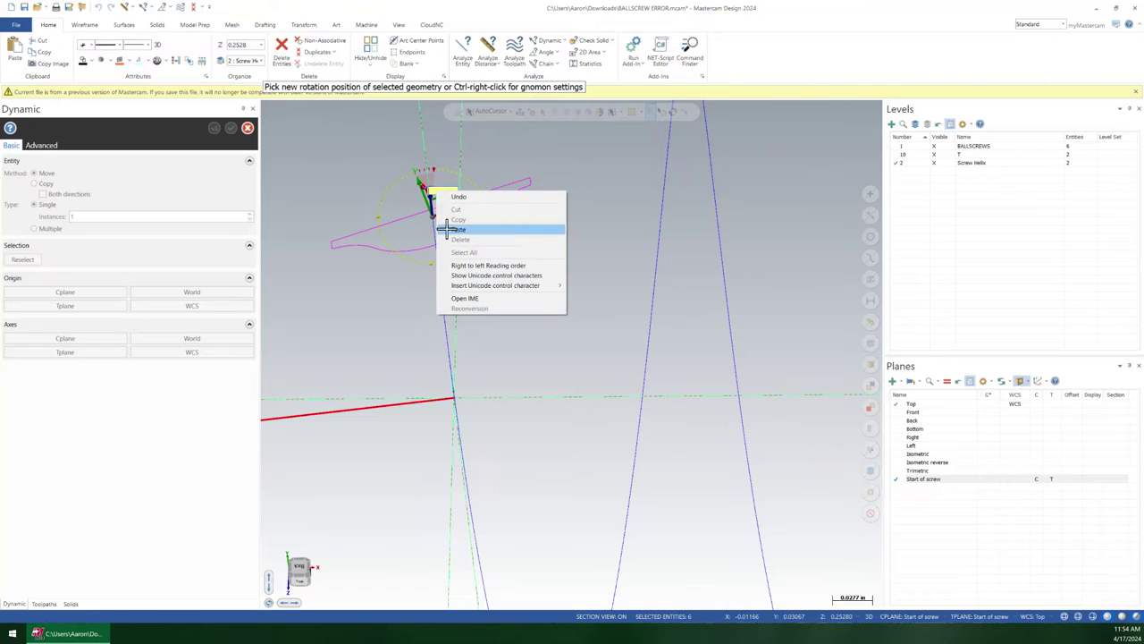
pyautogui.click(456, 230)
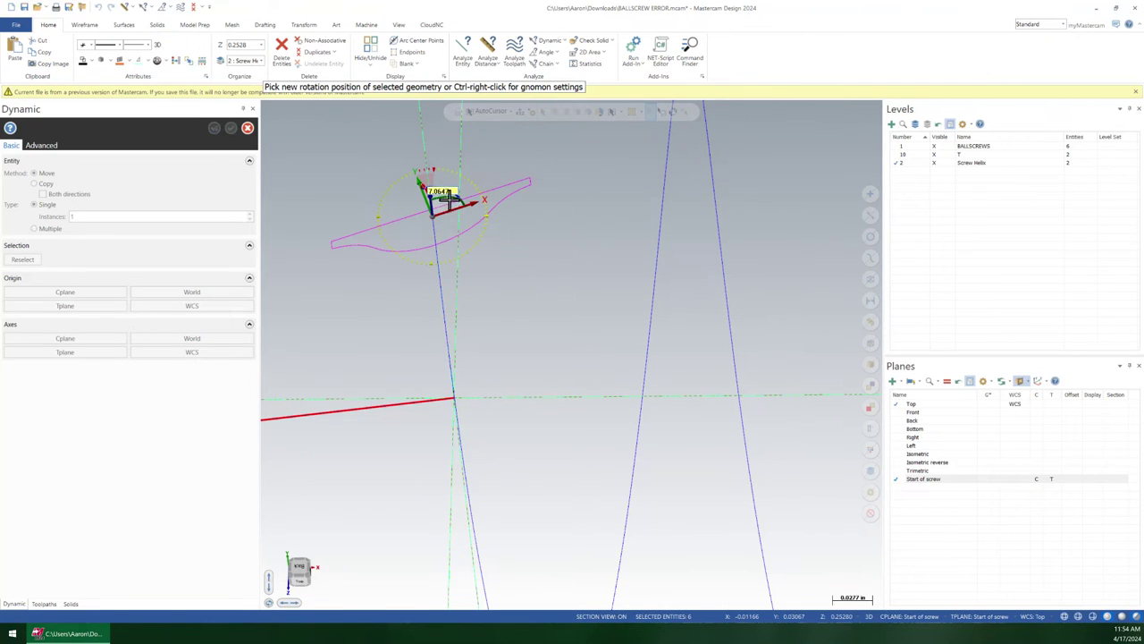
pyautogui.press('Return')
pyautogui.press('Return')
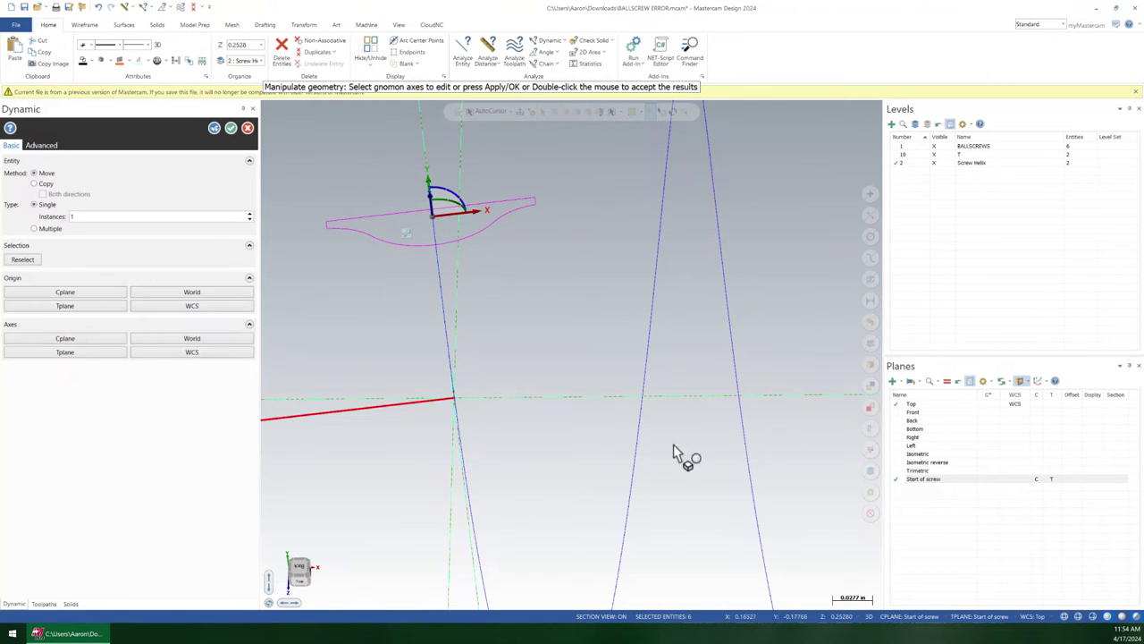
# - Compare the rotated profile with the red line in the Start of screw view, accept the move and regenerate the solid
pyautogui.click(995, 479)
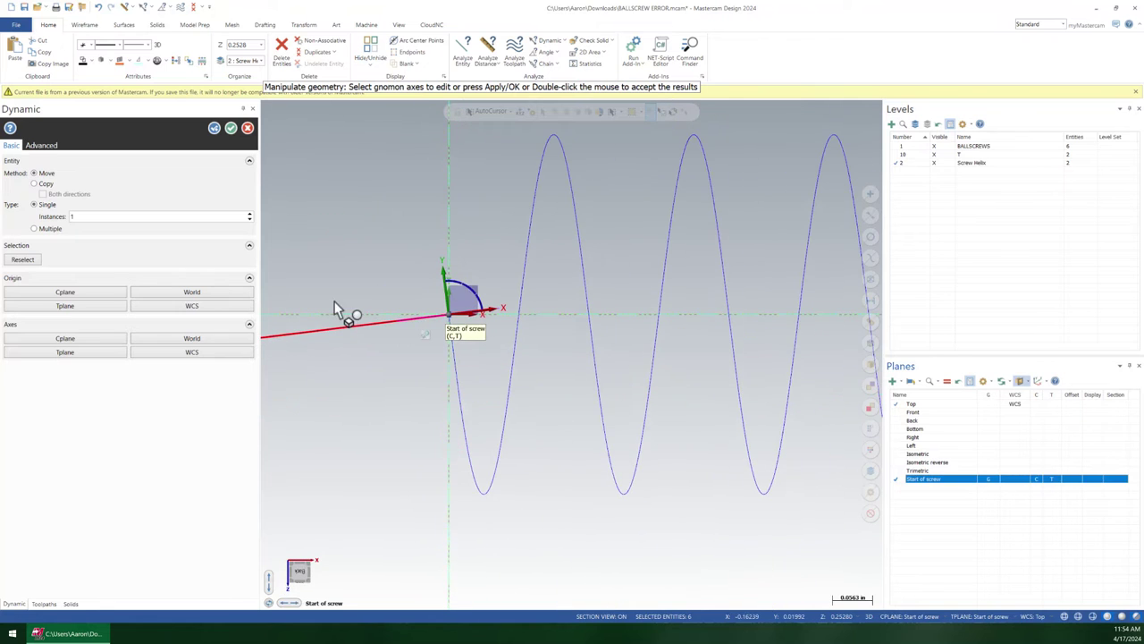
pyautogui.scroll(2, 403, 308)
pyautogui.scroll(3, 623, 288)
pyautogui.moveTo(395, 340); pyautogui.dragTo(546, 310, button='middle')
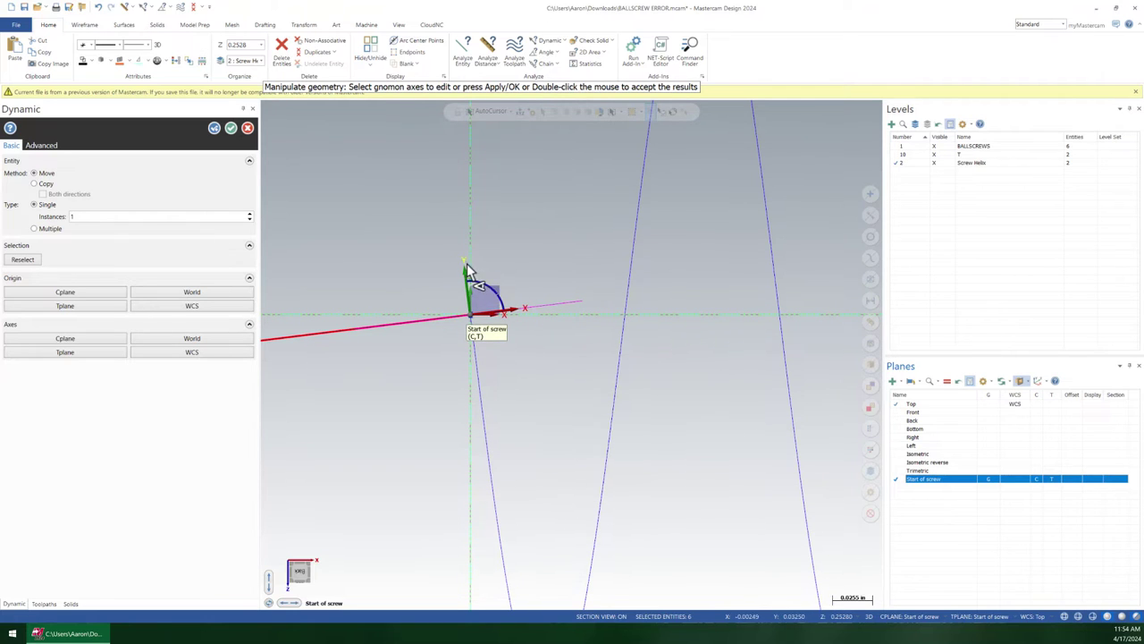
pyautogui.click(230, 130)
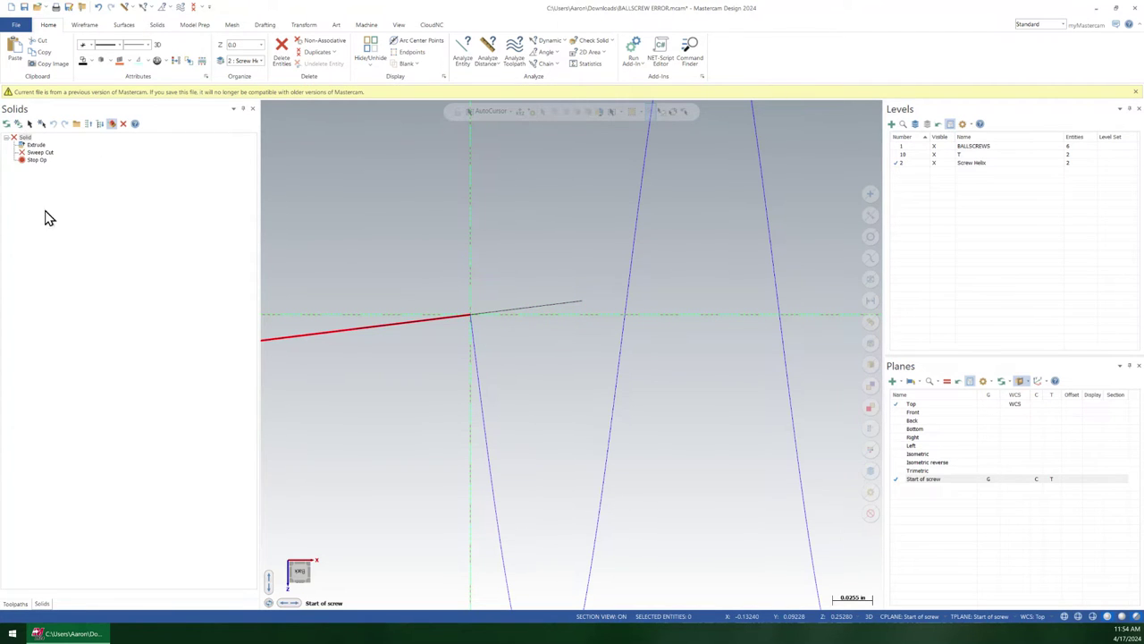
pyautogui.click(17, 125)
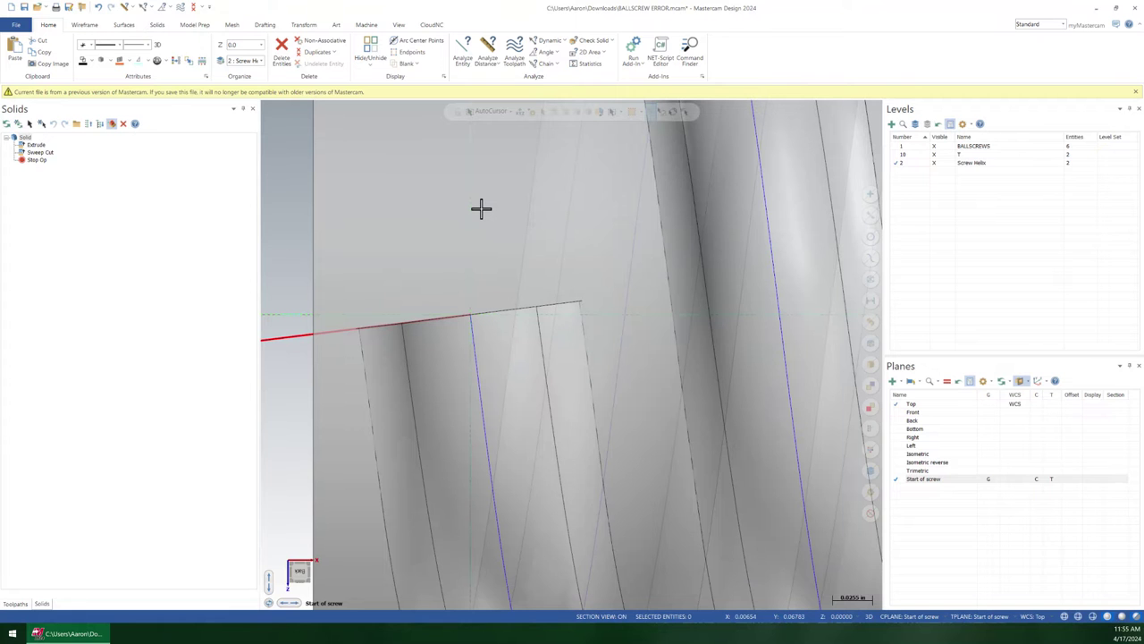
# - Examine the regenerated groove's surfaces and edges along the screw through to its far end
pyautogui.scroll(-3, 464, 170)
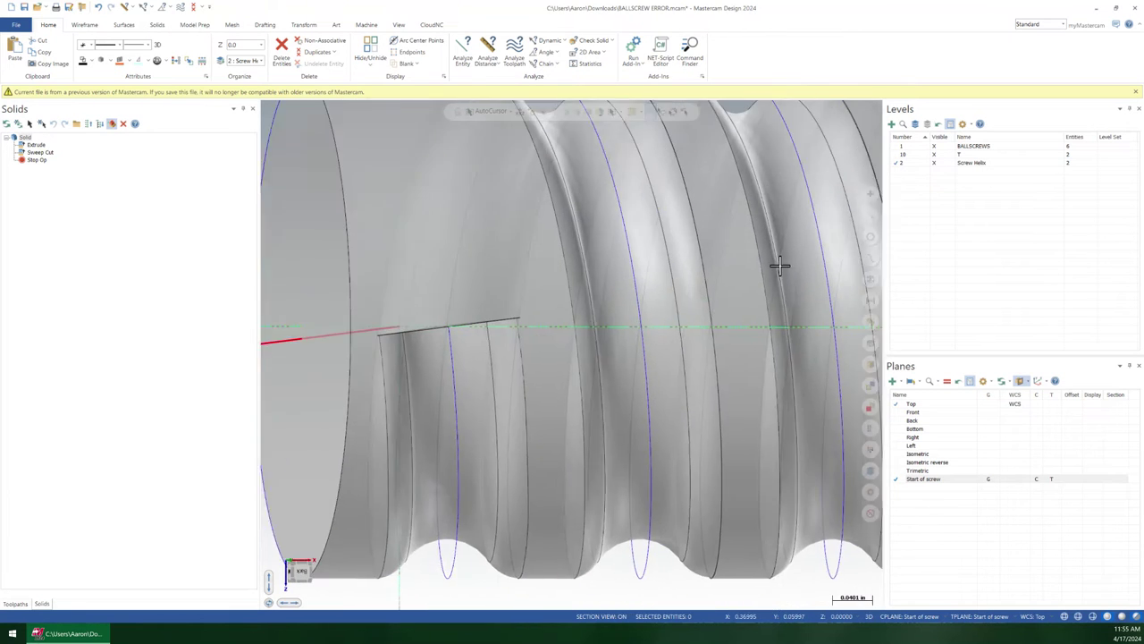
pyautogui.scroll(5, 653, 245)
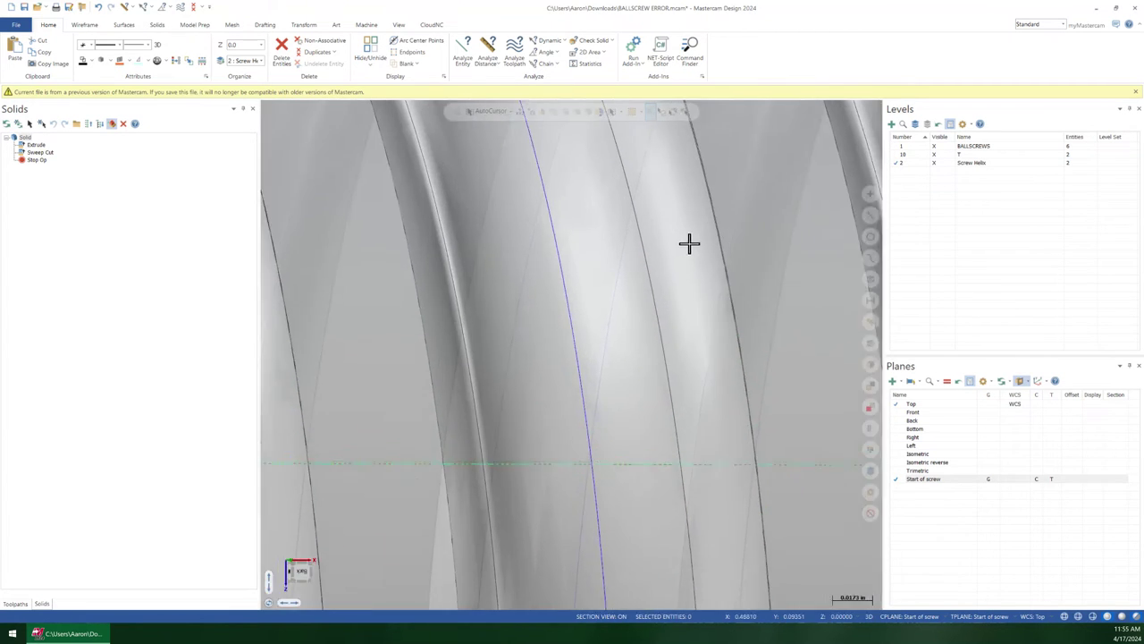
pyautogui.moveTo(689, 243); pyautogui.dragTo(665, 252, button='middle')
pyautogui.scroll(-9, 666, 250)
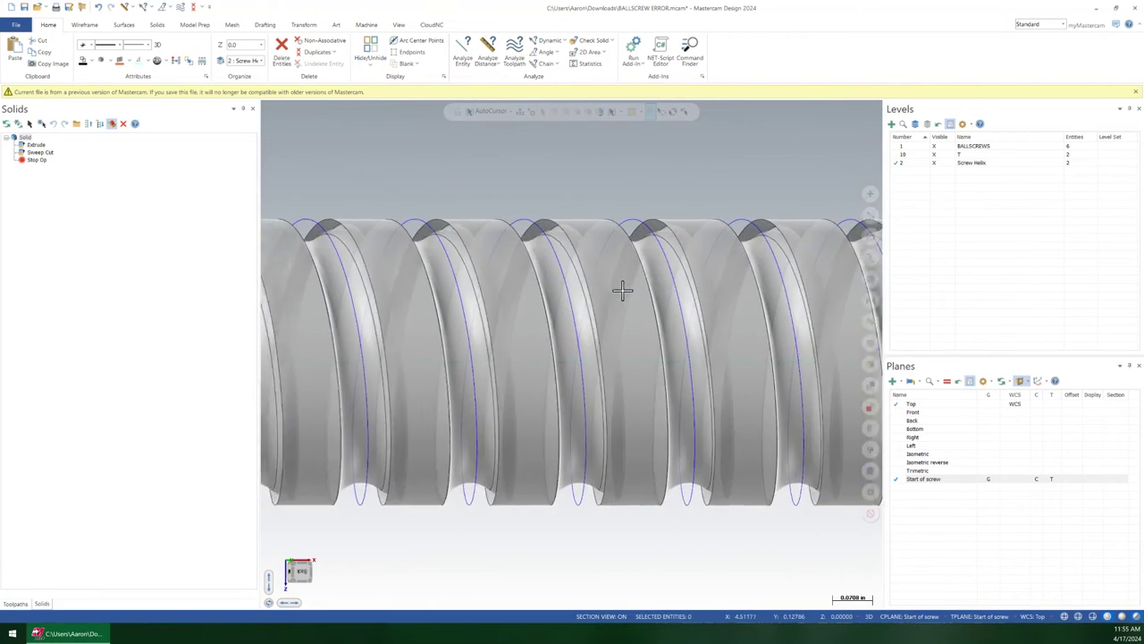
pyautogui.press('Right')
pyautogui.press('Right')
pyautogui.press('Right')
pyautogui.press('Right')
pyautogui.press('Right')
pyautogui.press('Right')
pyautogui.press('Right')
pyautogui.press('Right')
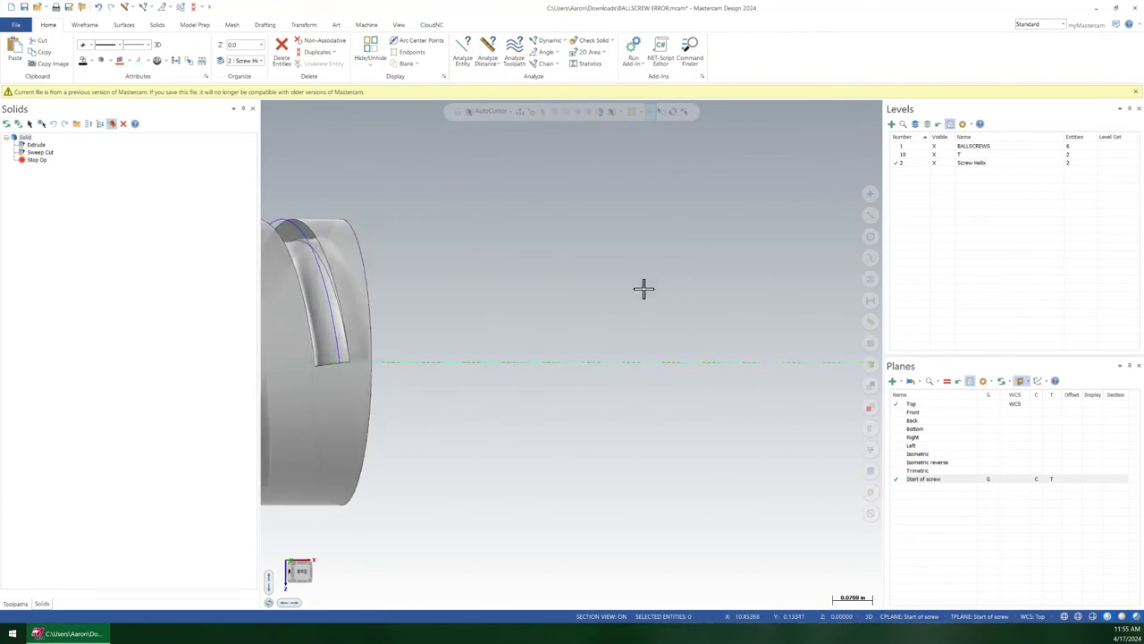
pyautogui.scroll(6, 644, 260)
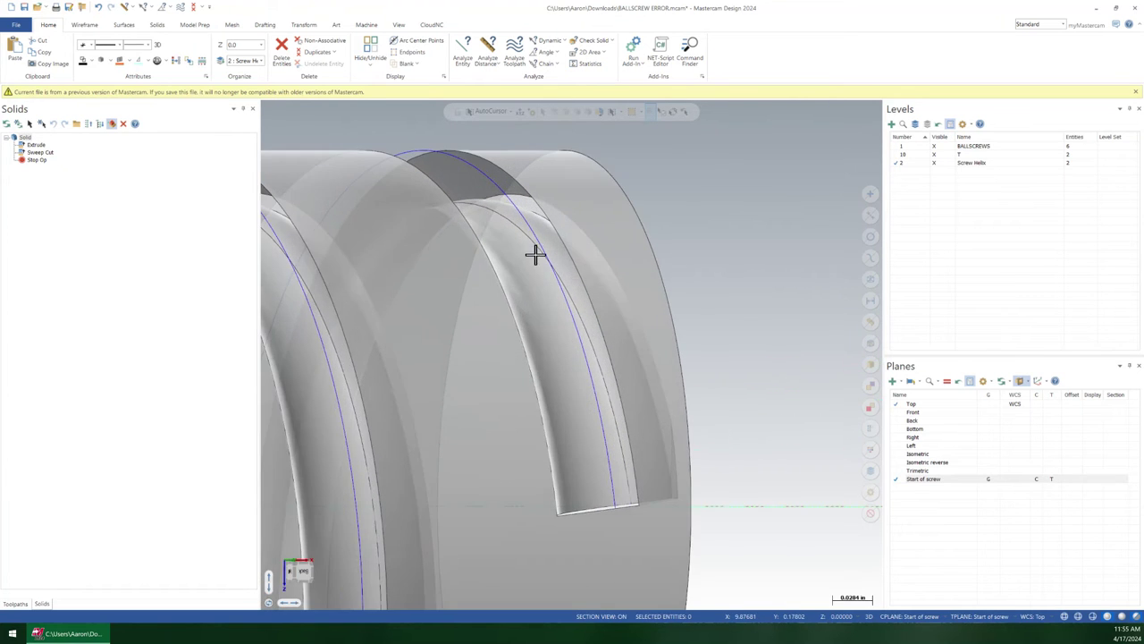
pyautogui.moveTo(536, 253); pyautogui.dragTo(490, 202, button='middle')
pyautogui.scroll(-5, 497, 206)
pyautogui.moveTo(540, 261); pyautogui.dragTo(674, 183, button='middle')
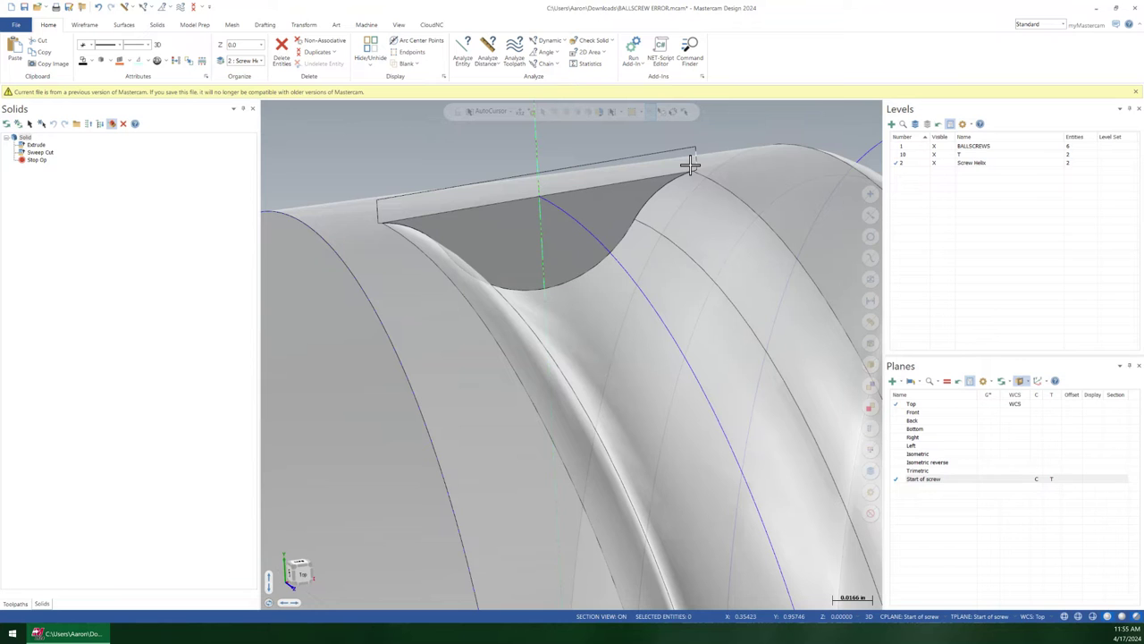
# - Examine closely how the groove's starting edge meets the corner of the profile on the screw's outer surface
pyautogui.scroll(10, 670, 156)
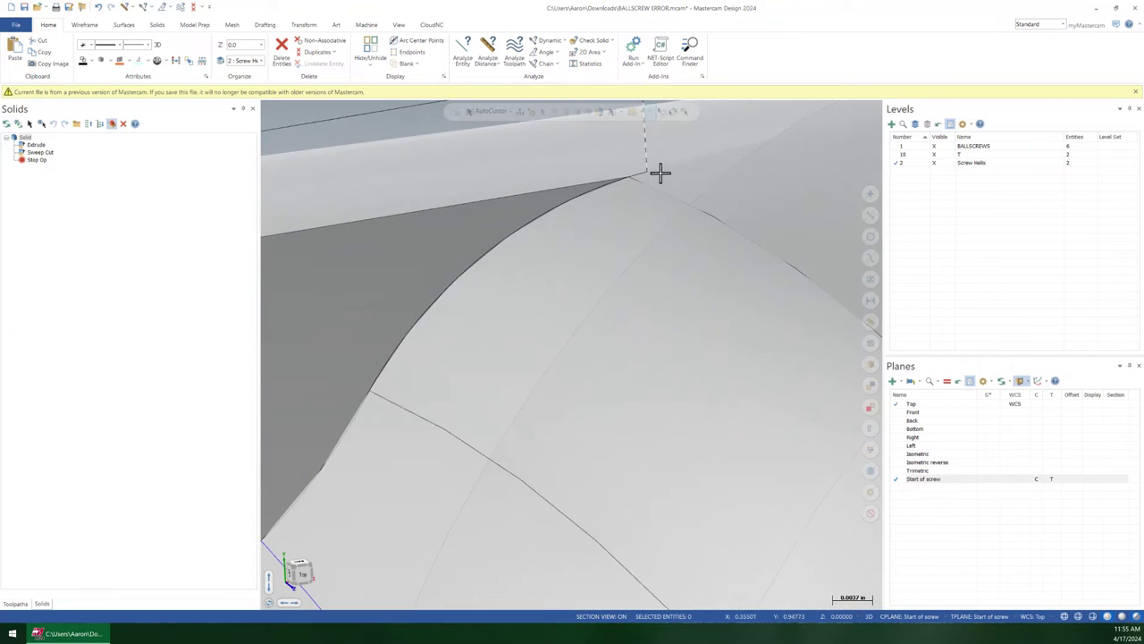
pyautogui.scroll(3, 626, 182)
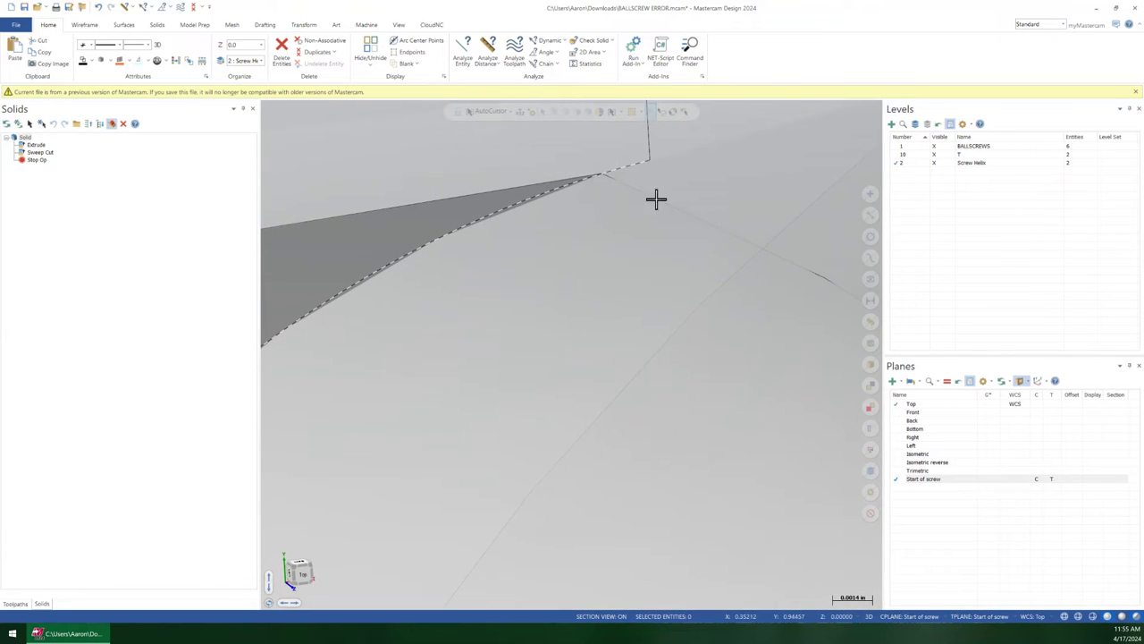
pyautogui.scroll(-6, 596, 169)
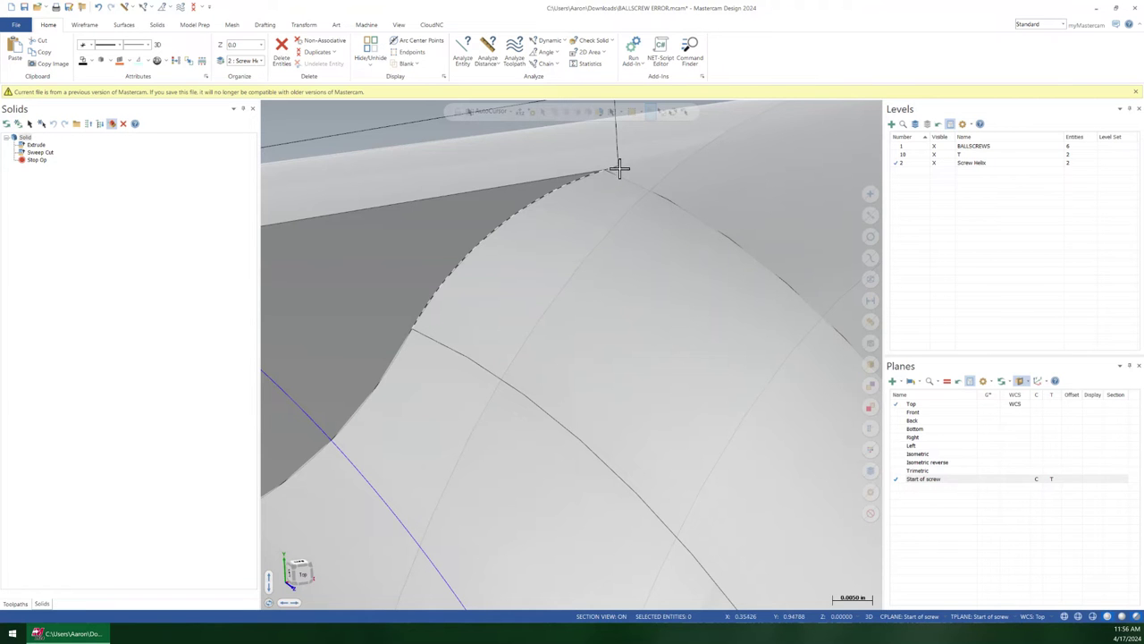
pyautogui.scroll(-5, 621, 155)
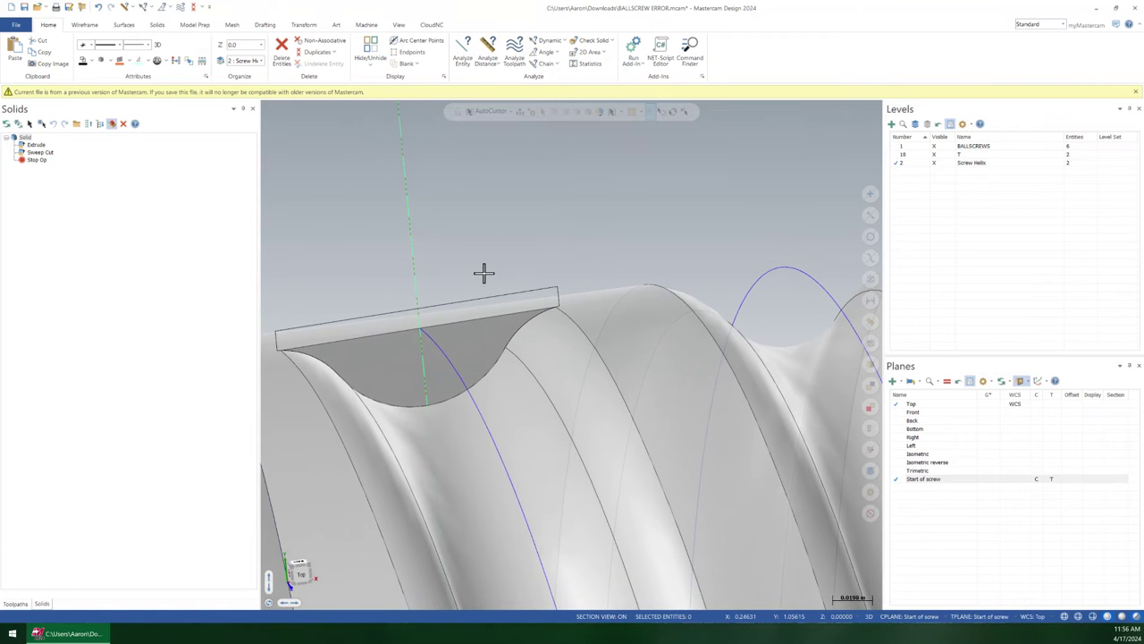
pyautogui.scroll(-3, 500, 275)
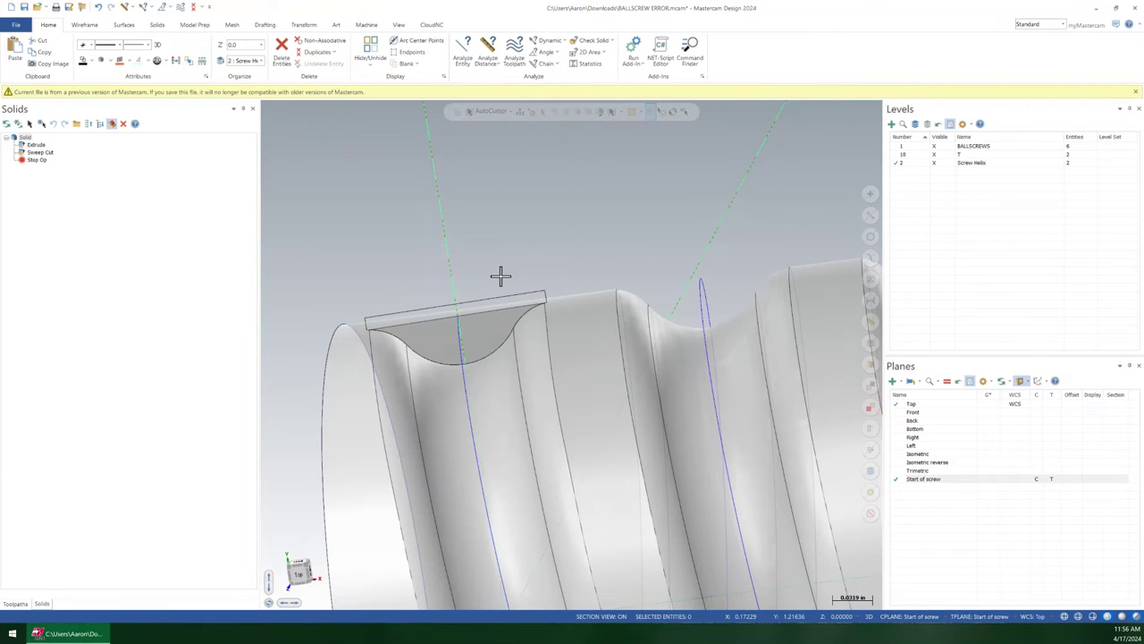
pyautogui.scroll(2, 461, 344)
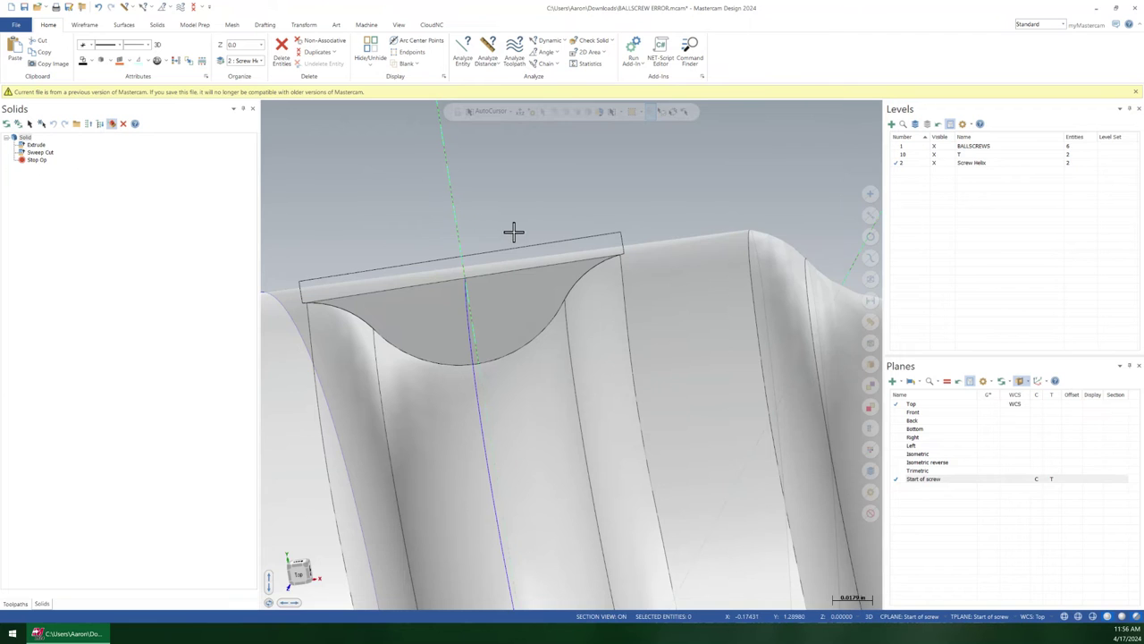
# - Set the view, construction plane and tool plane to Top, focused on the groove's start
pyautogui.hotkey('alt', 'F1')
pyautogui.hotkey('alt', '1')
pyautogui.scroll(5, 435, 358)
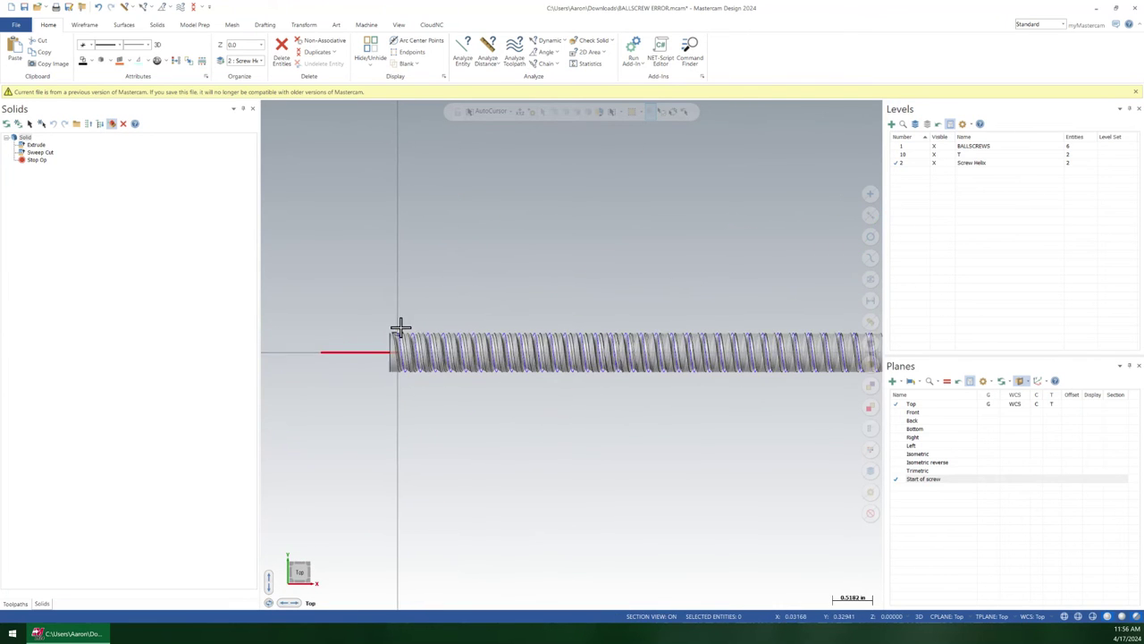
pyautogui.scroll(10, 402, 331)
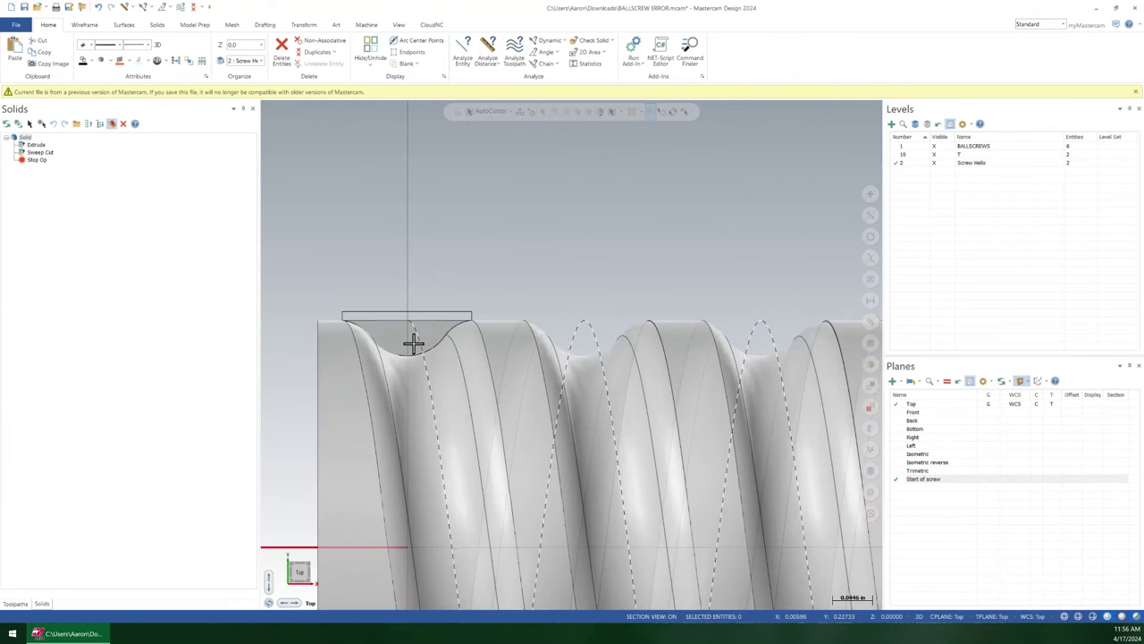
pyautogui.scroll(2, 411, 344)
# - Try deleting the complete groove profile wireframe on the BALLSCREWS level even though the solid uses it
pyautogui.click(405, 354)
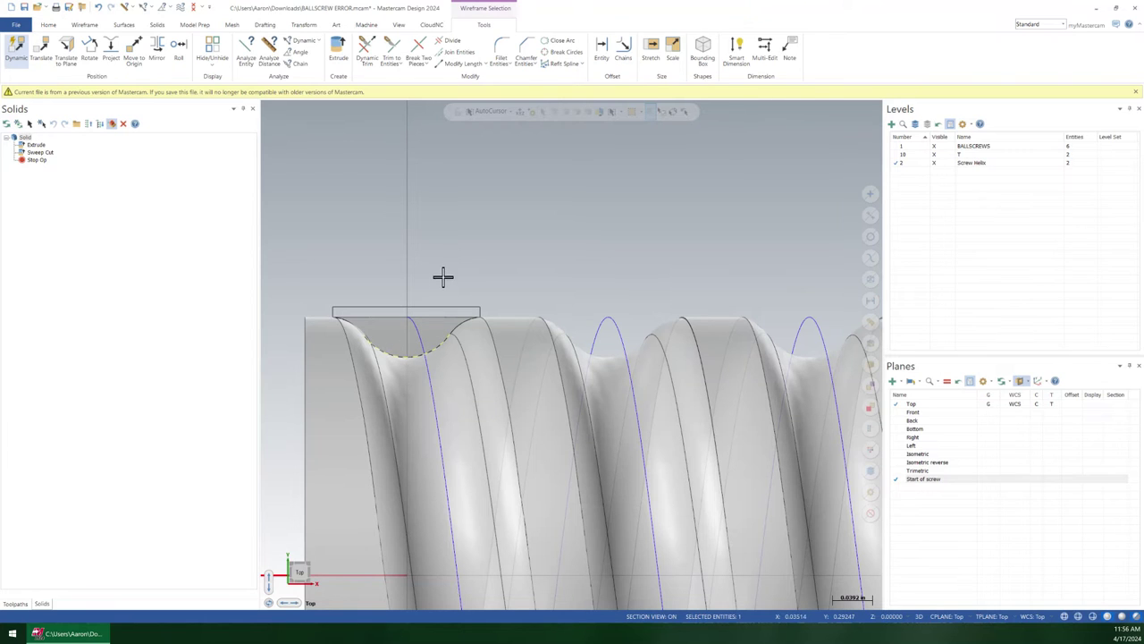
pyautogui.scroll(3, 373, 277)
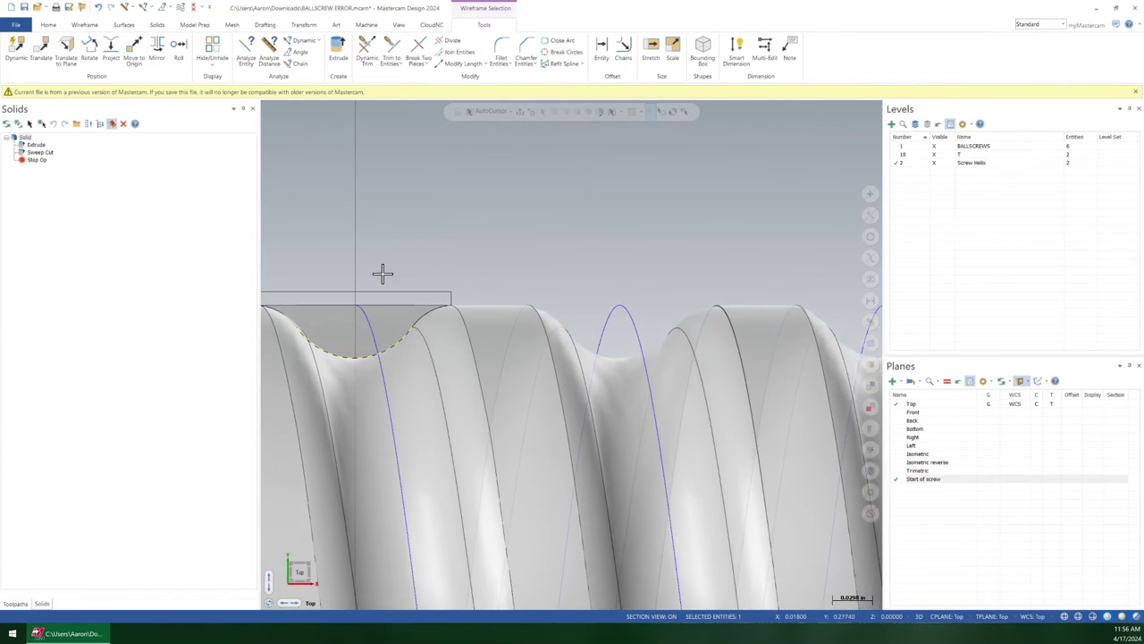
pyautogui.press('Left')
pyautogui.press('Left')
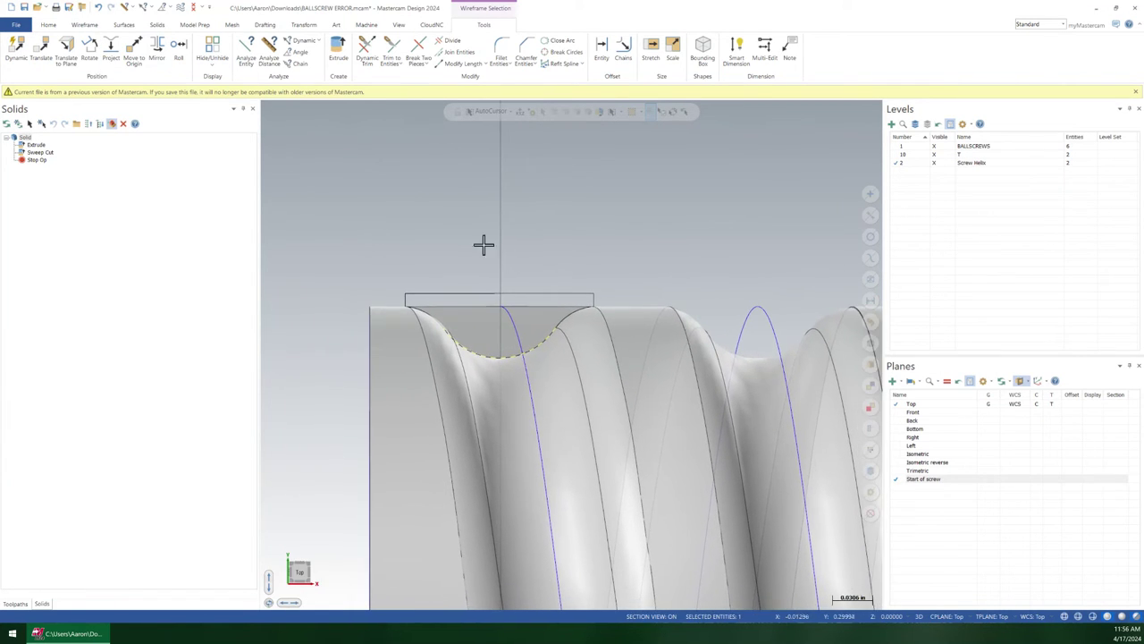
pyautogui.moveTo(502, 253); pyautogui.dragTo(554, 322, button='middle')
pyautogui.press('Escape')
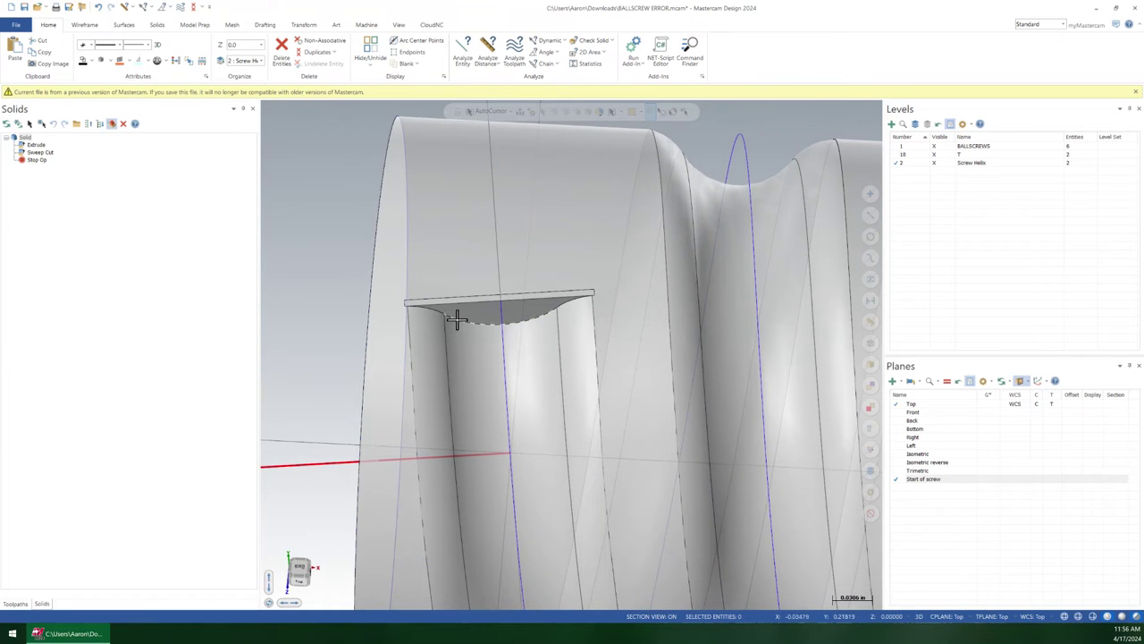
pyautogui.press('Delete')
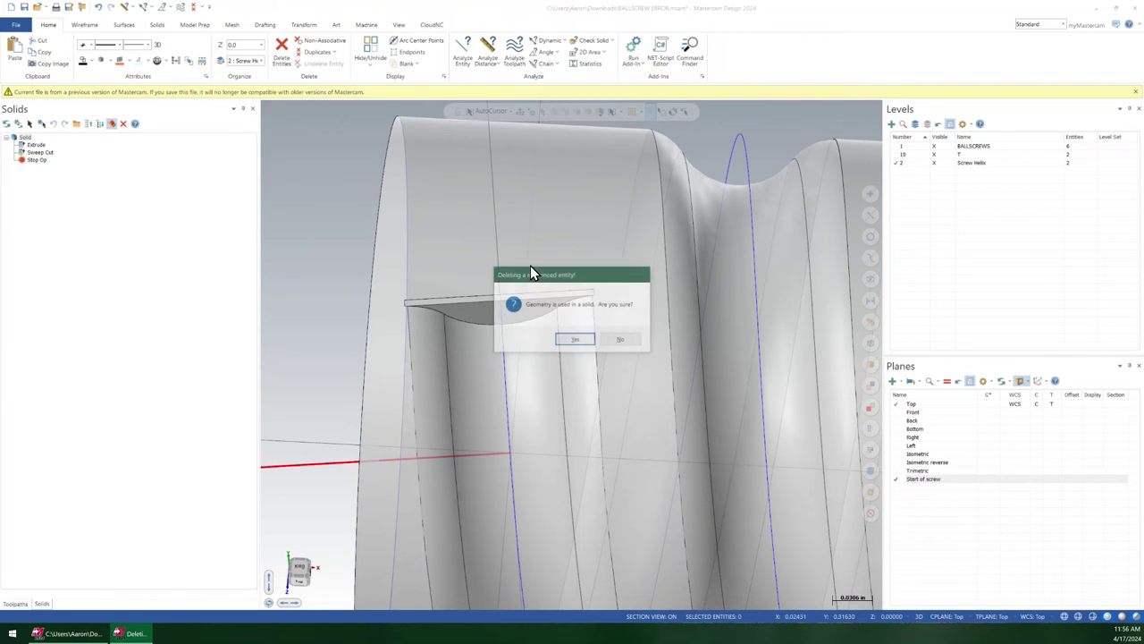
pyautogui.click(575, 339)
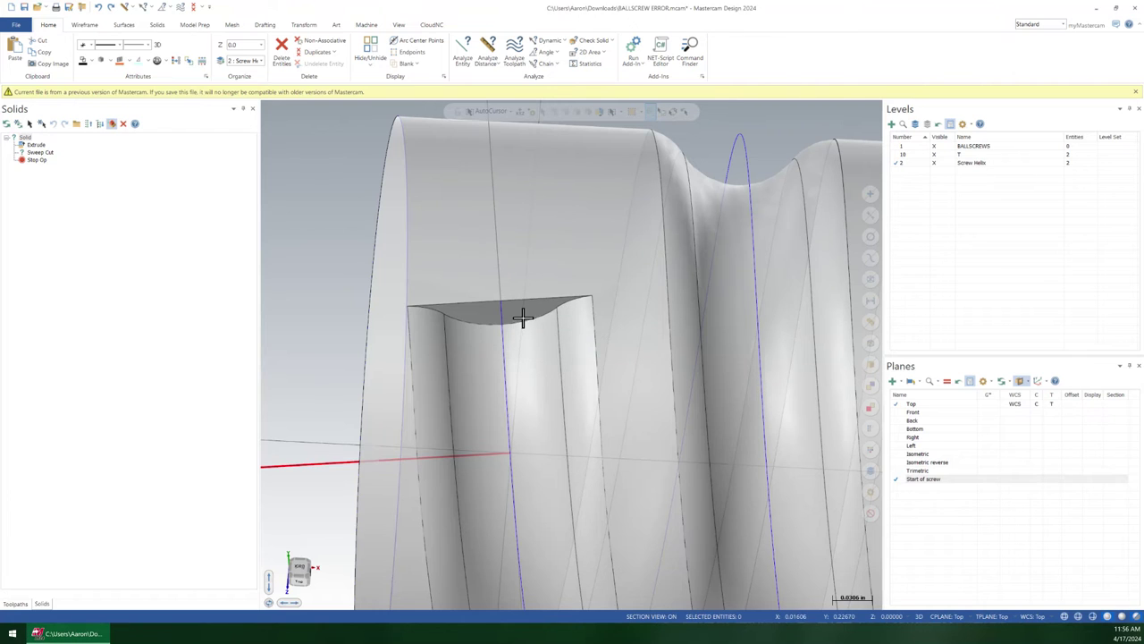
# - Hide the T level that holds the screw solid, leaving the profile and helix levels displayed
pyautogui.moveTo(519, 306); pyautogui.dragTo(519, 336, button='middle')
pyautogui.click(934, 154)
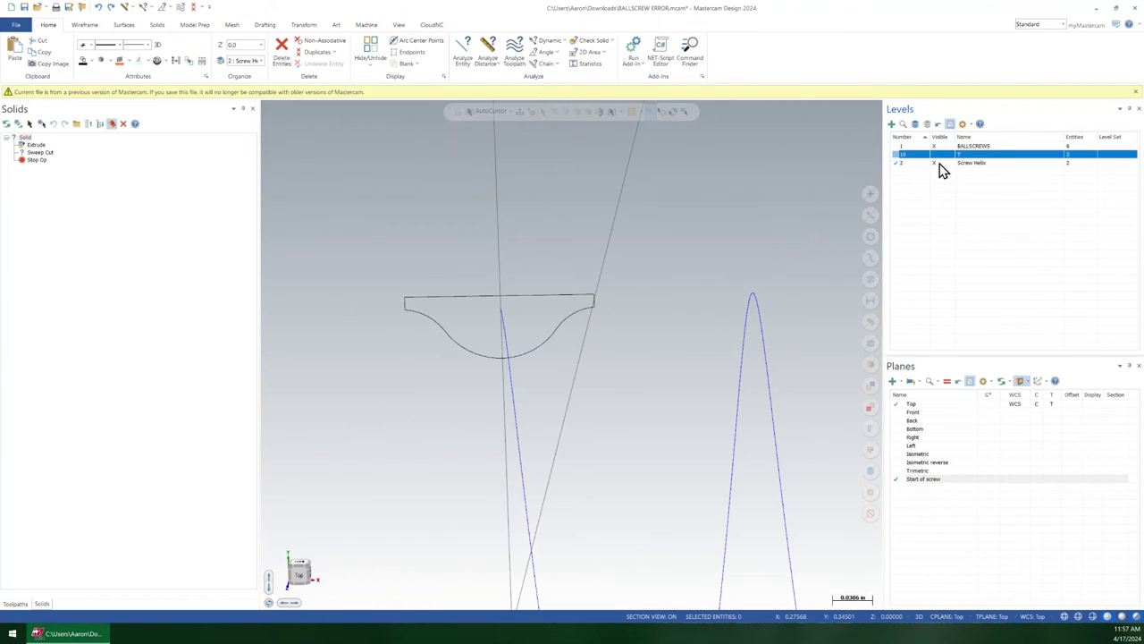
# - Hide the Screw Helix level, make BALLSCREWS the main level and view the groove profile from the Top plane
pyautogui.click(935, 162)
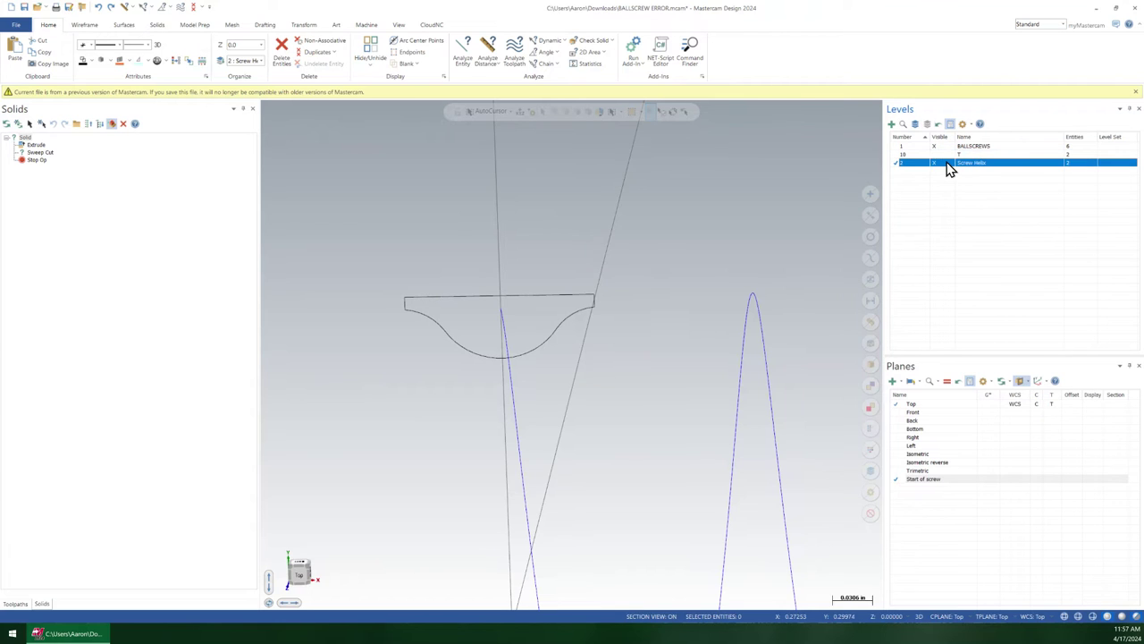
pyautogui.click(915, 146)
pyautogui.hotkey('alt', '1')
# - Draw a circle concentric with the groove profile's bottom arc, taking its 0.10406 diameter from that arc
pyautogui.click(84, 25)
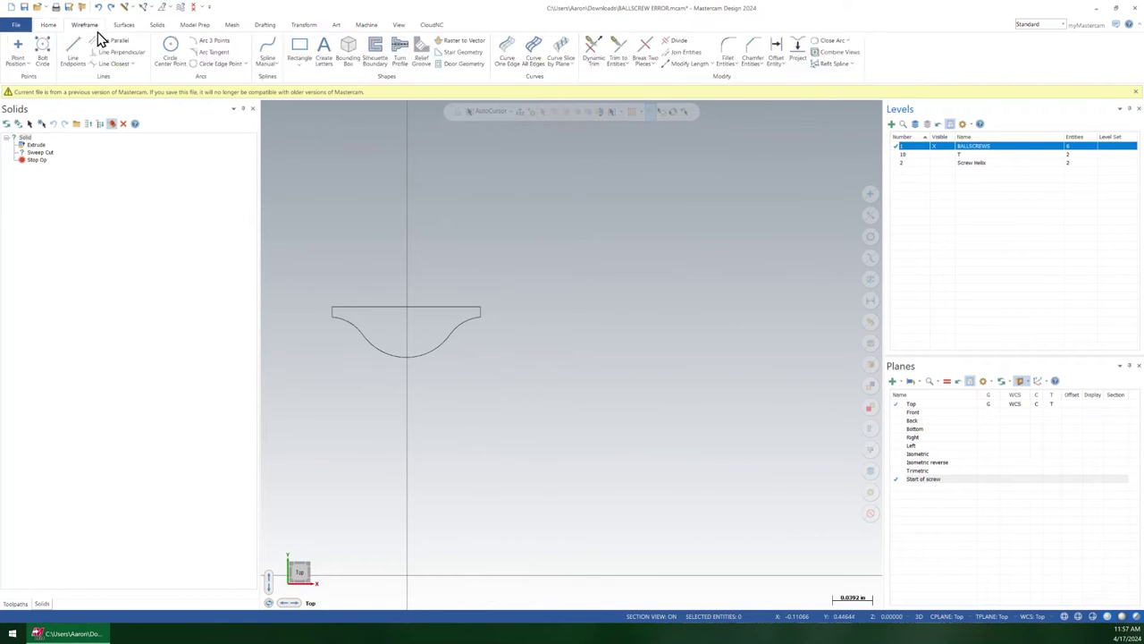
pyautogui.click(171, 49)
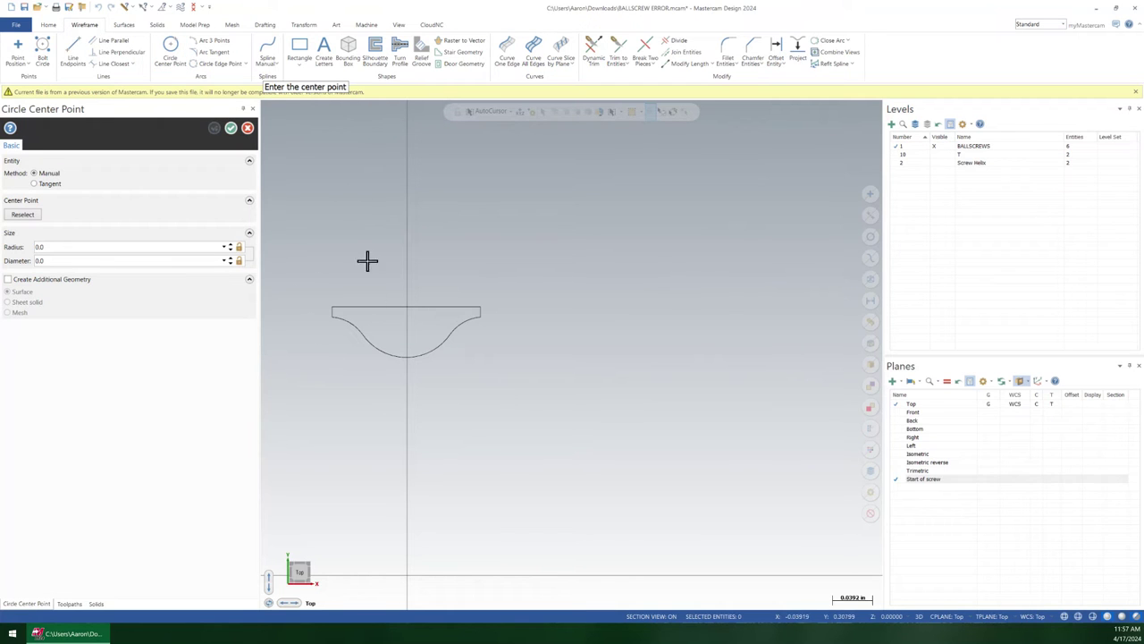
pyautogui.click(393, 359)
pyautogui.scroll(2, 443, 343)
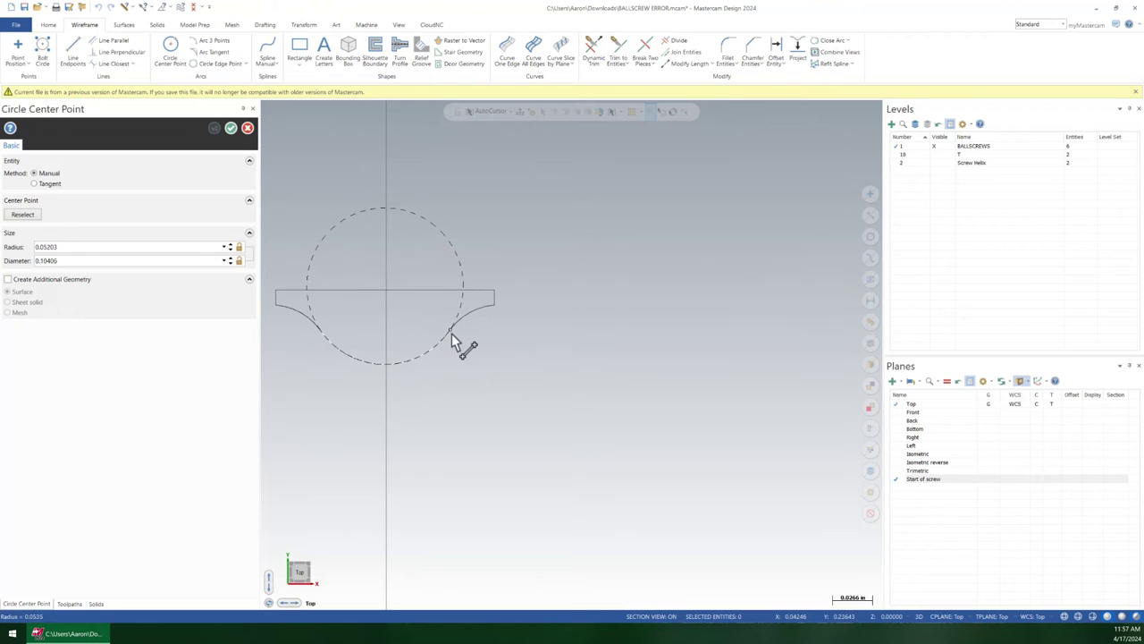
pyautogui.rightClick(105, 262)
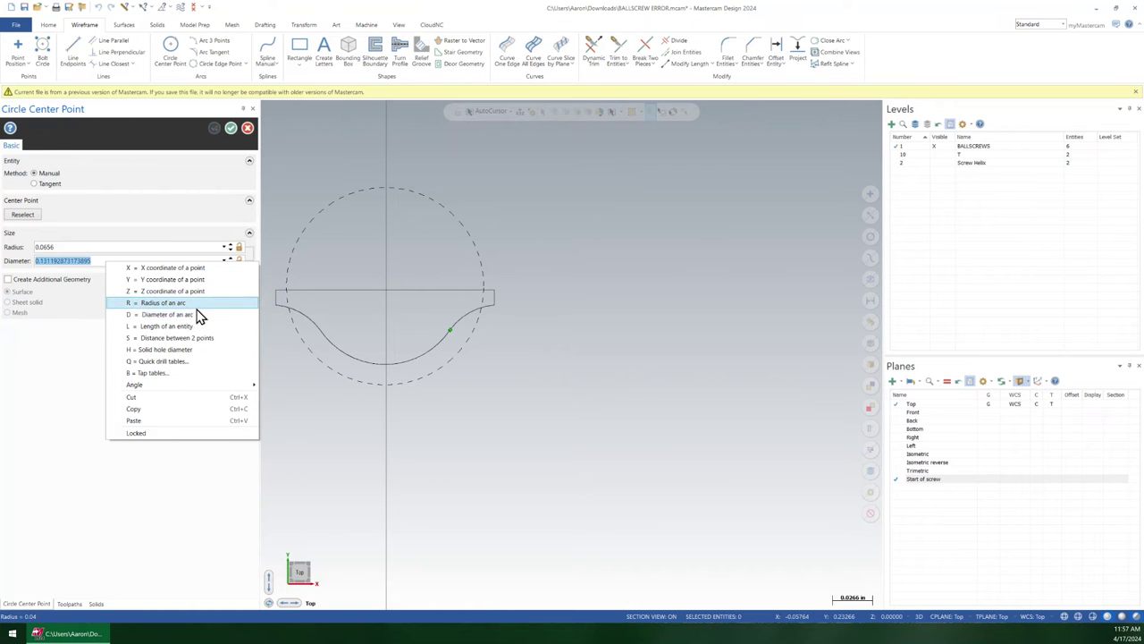
pyautogui.click(191, 314)
pyautogui.click(331, 342)
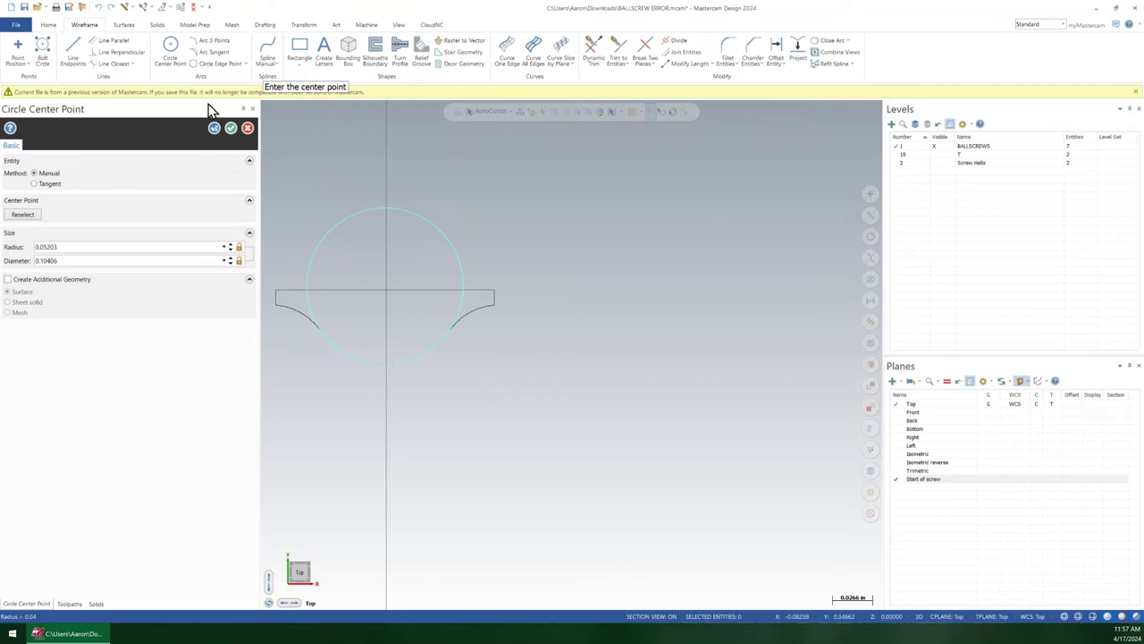
pyautogui.click(232, 131)
# - Redisplay the T and Screw Helix levels so the solid and helix show with the circle, viewed from Top
pyautogui.moveTo(396, 232); pyautogui.dragTo(422, 282, button='middle')
pyautogui.hotkey('alt', 'e')
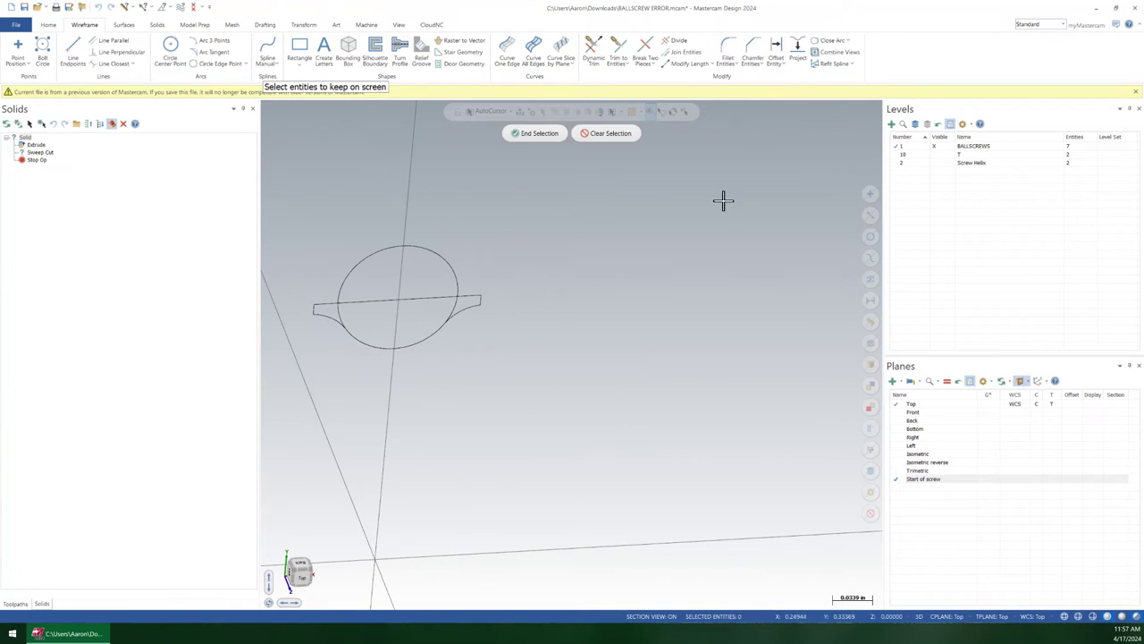
pyautogui.press('Escape')
pyautogui.click(936, 163)
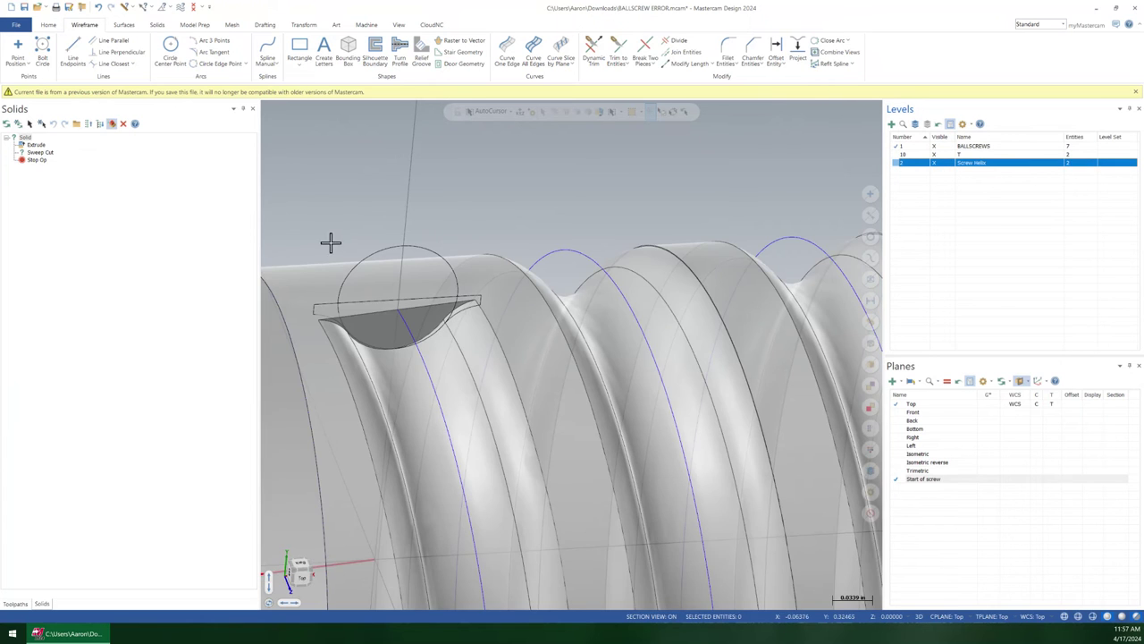
pyautogui.hotkey('alt', '1')
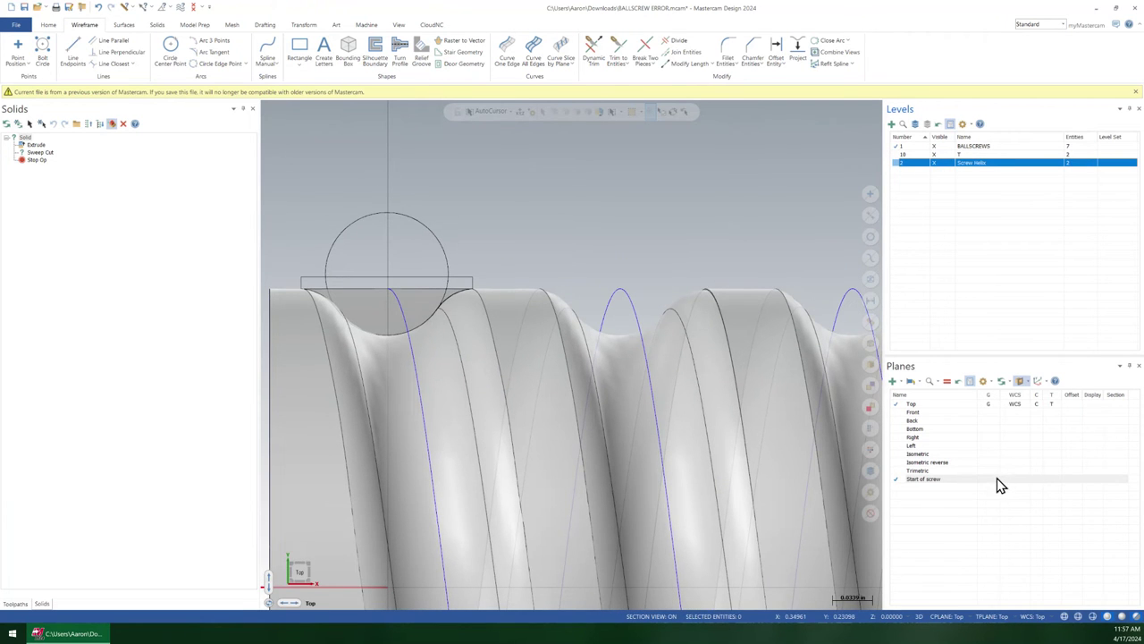
# - Activate the Start of screw plane and begin a Dynamic move of the new circle with the gnomon at its center
pyautogui.click(999, 486)
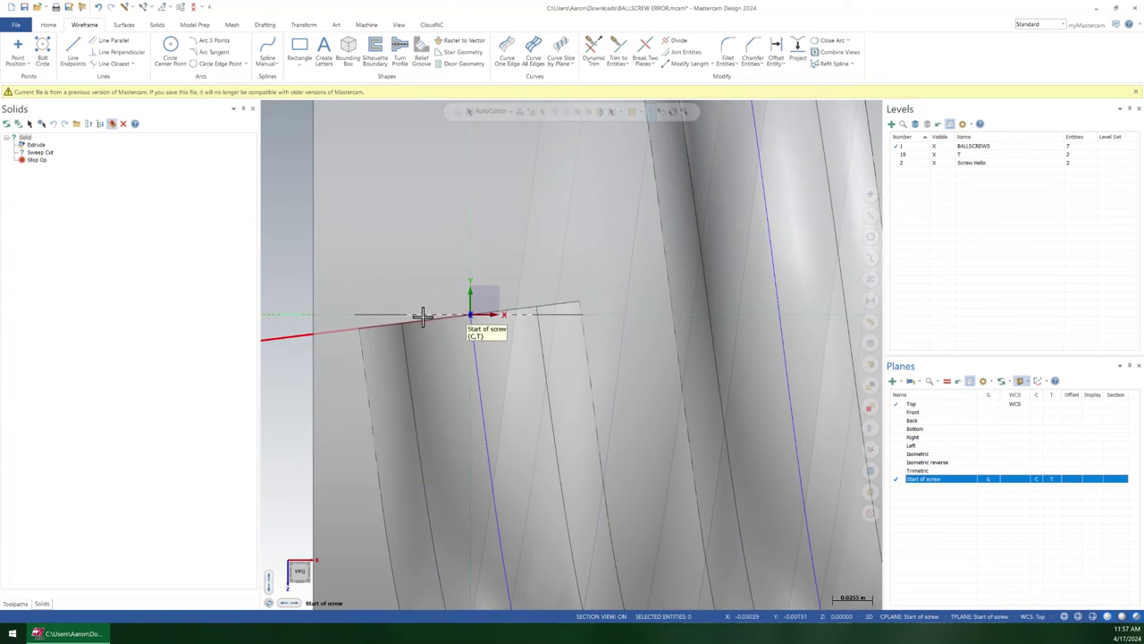
pyautogui.click(441, 313)
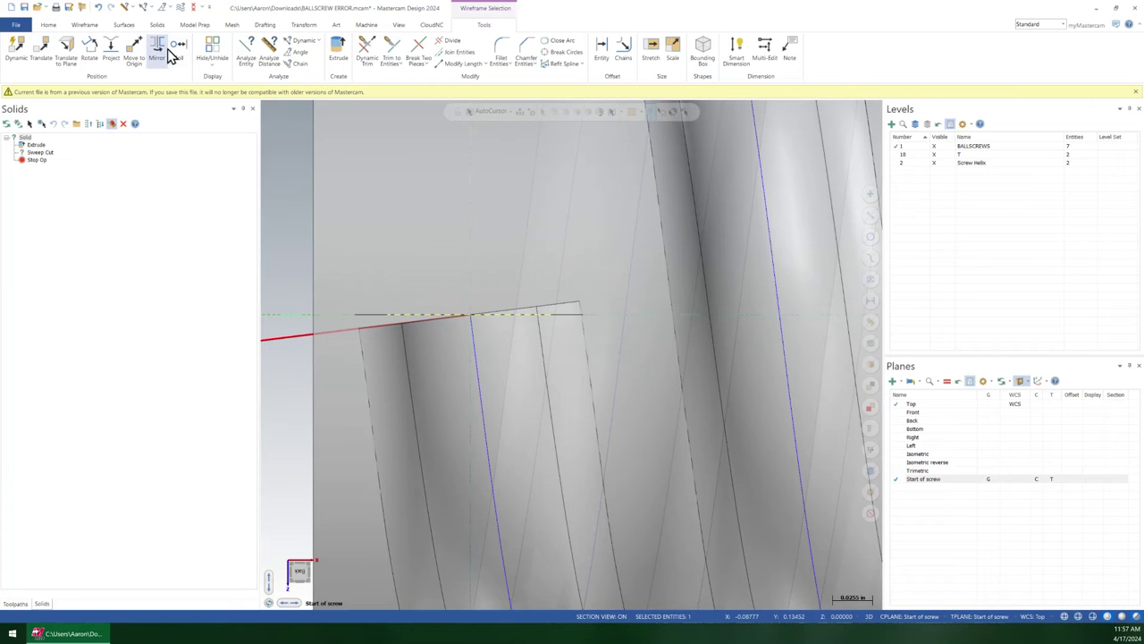
pyautogui.click(18, 50)
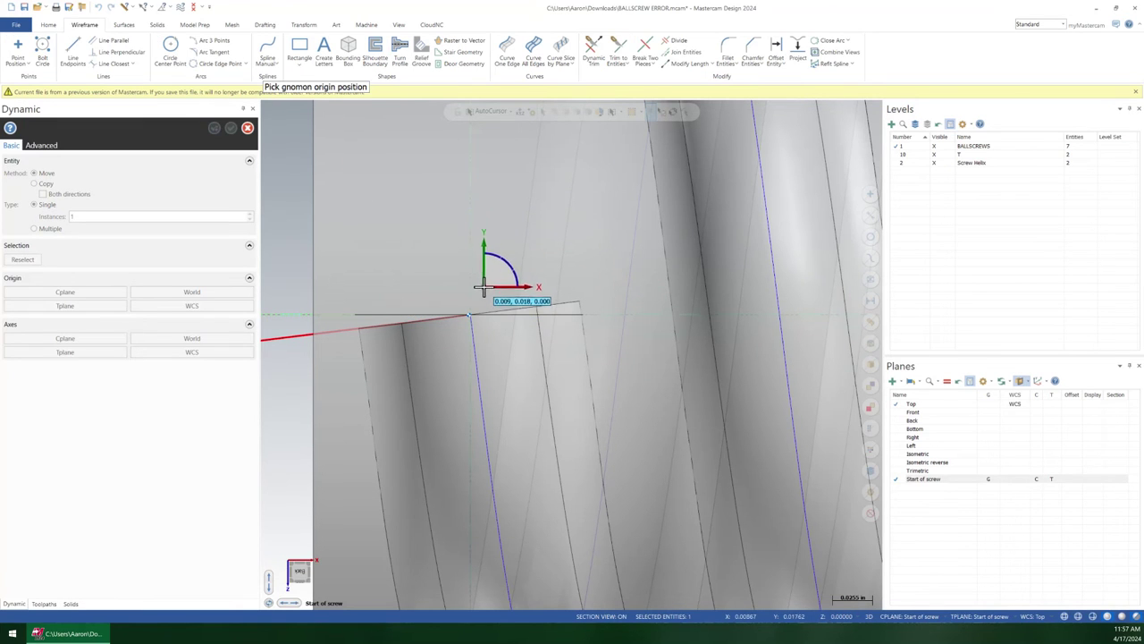
pyautogui.moveTo(480, 287); pyautogui.dragTo(472, 236, button='middle')
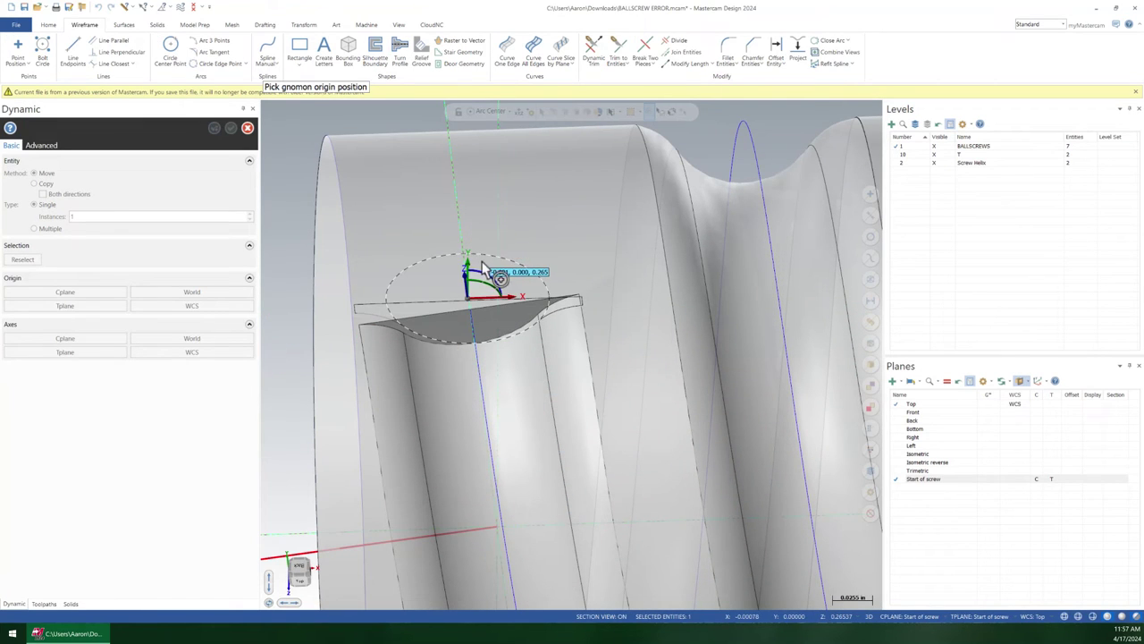
pyautogui.click(466, 295)
# - Move the circle along the gnomon's X axis until its center lines up with the start point of the helix
pyautogui.moveTo(509, 288); pyautogui.dragTo(487, 273, button='middle')
pyautogui.scroll(1, 483, 270)
pyautogui.hotkey('alt', '1')
pyautogui.scroll(10, 403, 265)
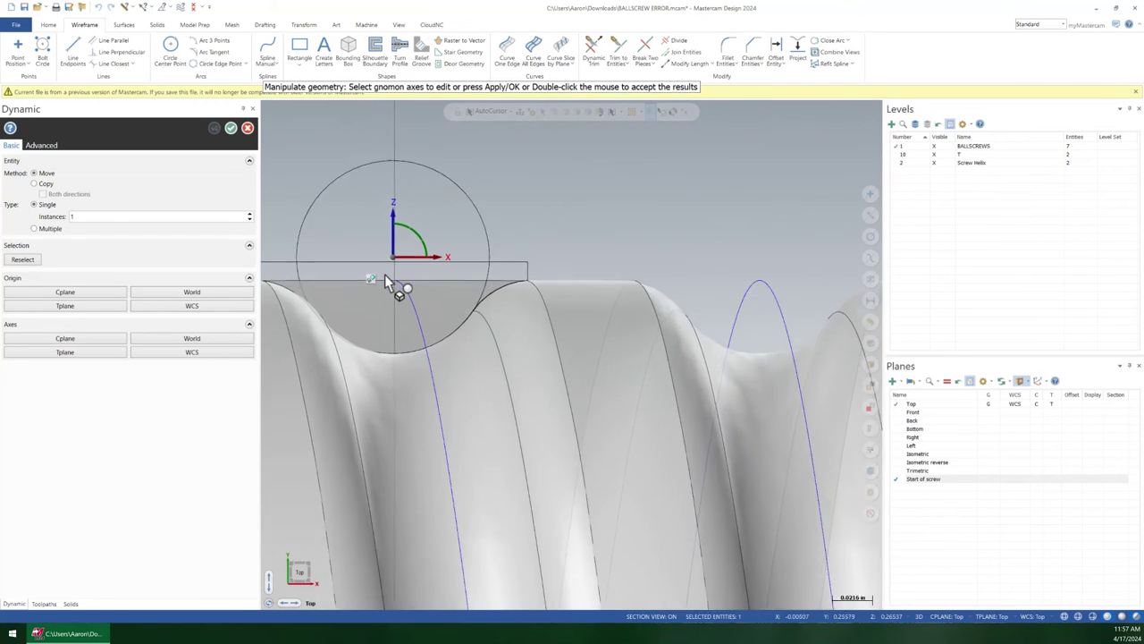
pyautogui.scroll(2, 404, 285)
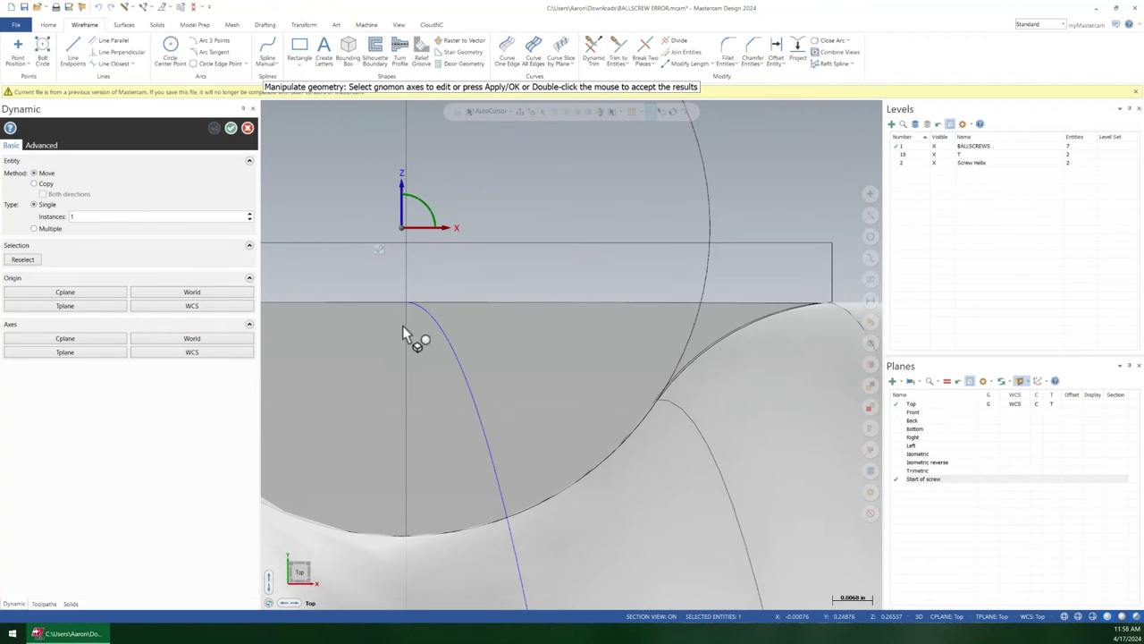
pyautogui.click(420, 230)
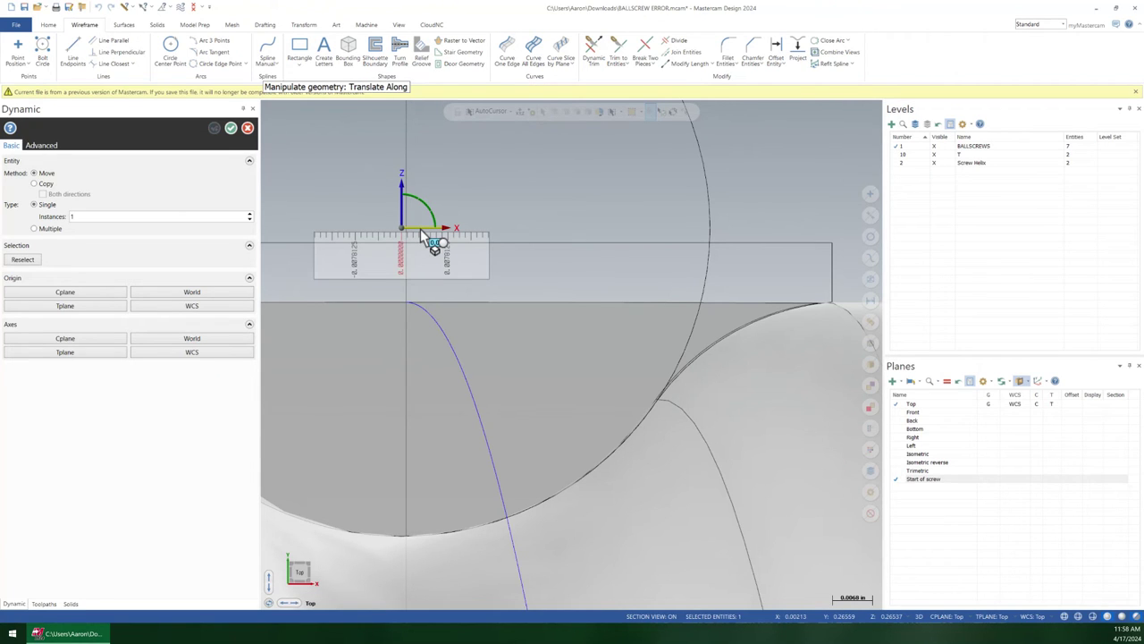
pyautogui.click(422, 233)
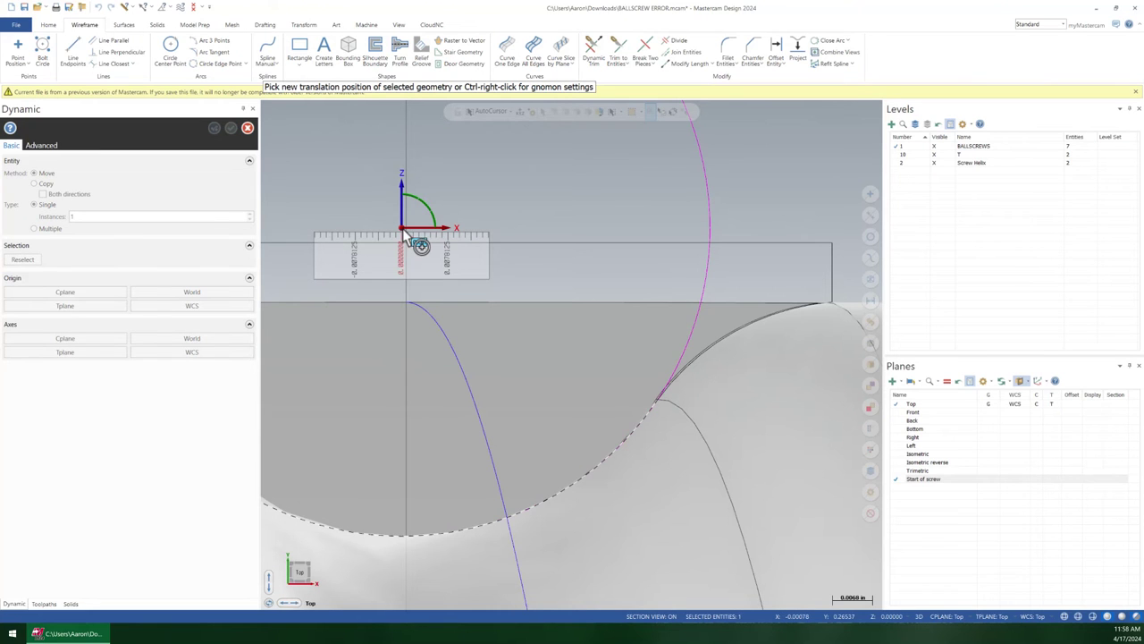
pyautogui.click(409, 302)
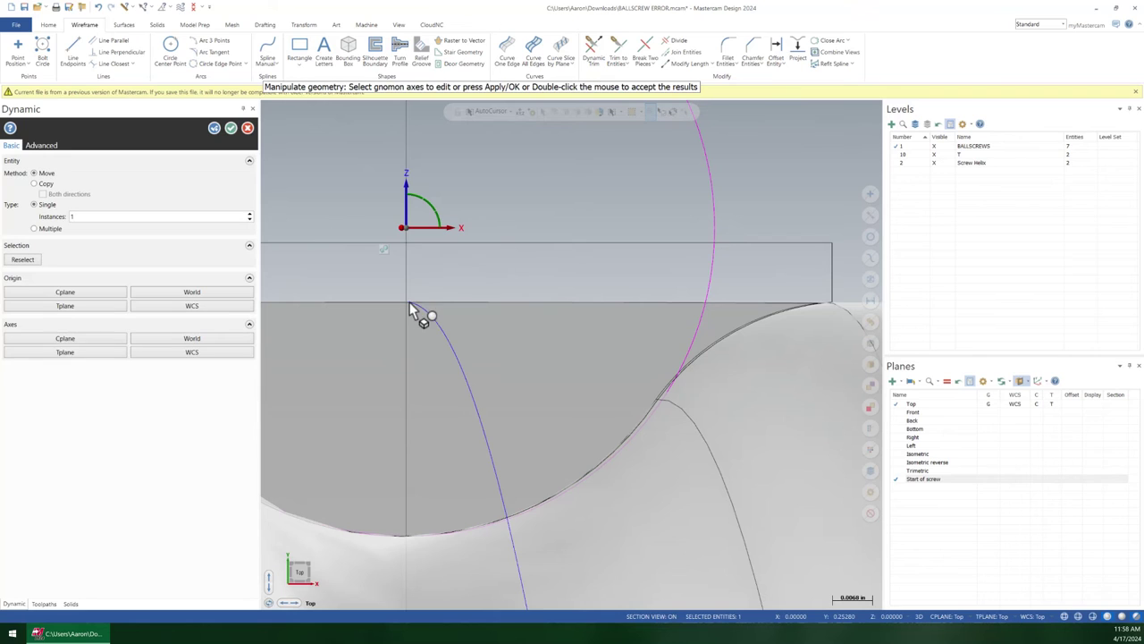
pyautogui.scroll(3, 407, 228)
pyautogui.click(418, 228)
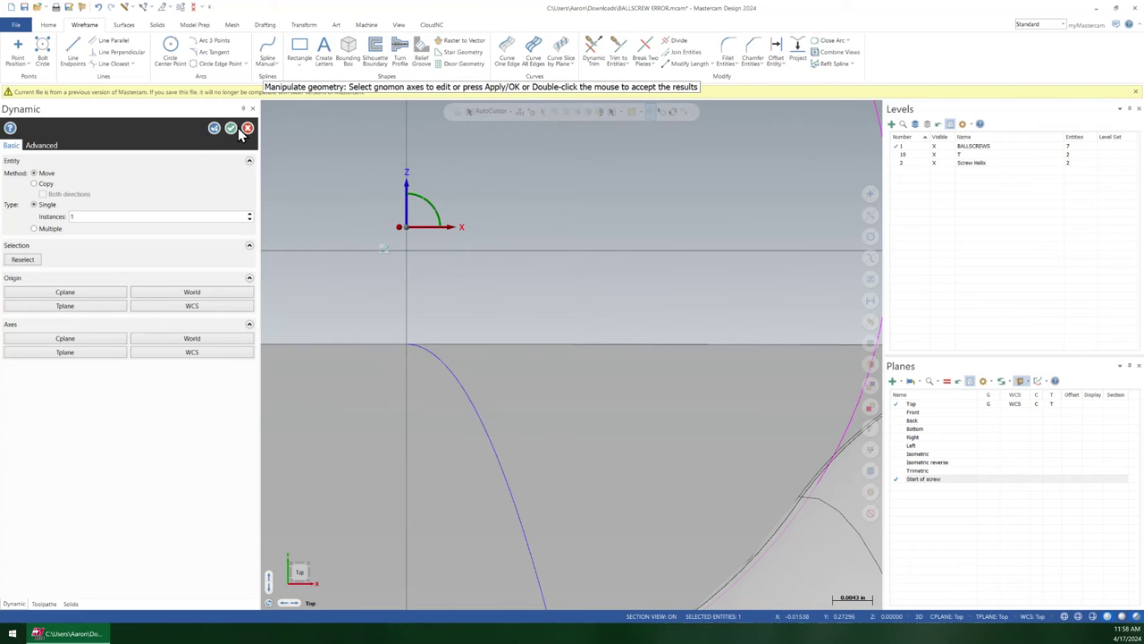
# - Rotate the circle about its center so it lies perpendicular to the helix start, and apply the Dynamic move
pyautogui.moveTo(406, 217); pyautogui.dragTo(402, 337, button='middle')
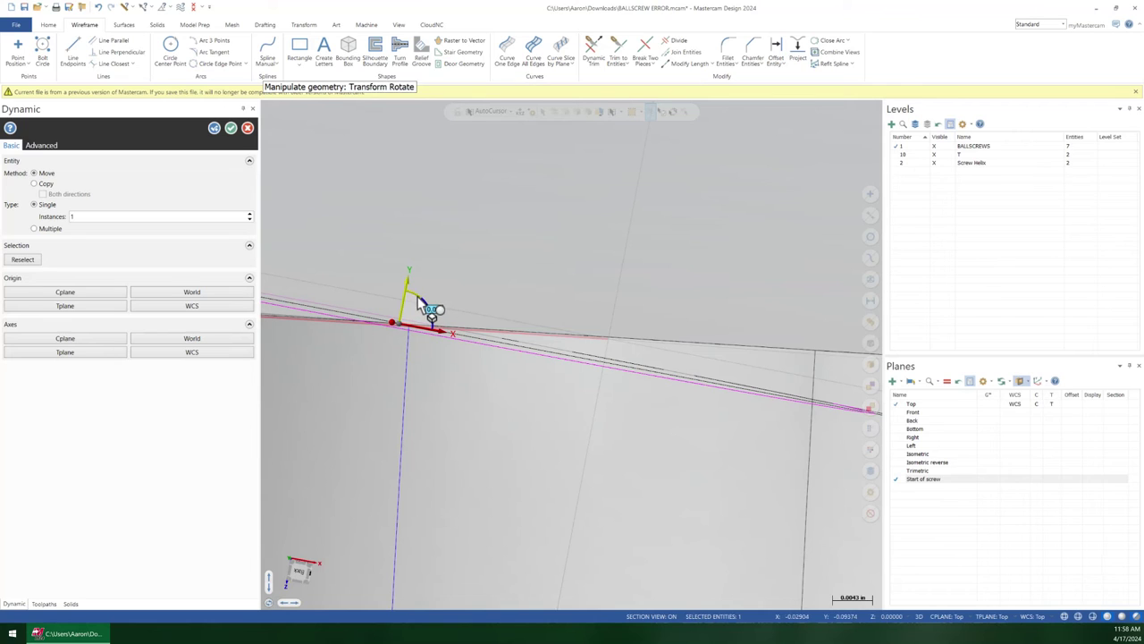
pyautogui.click(429, 309)
pyautogui.write('2')
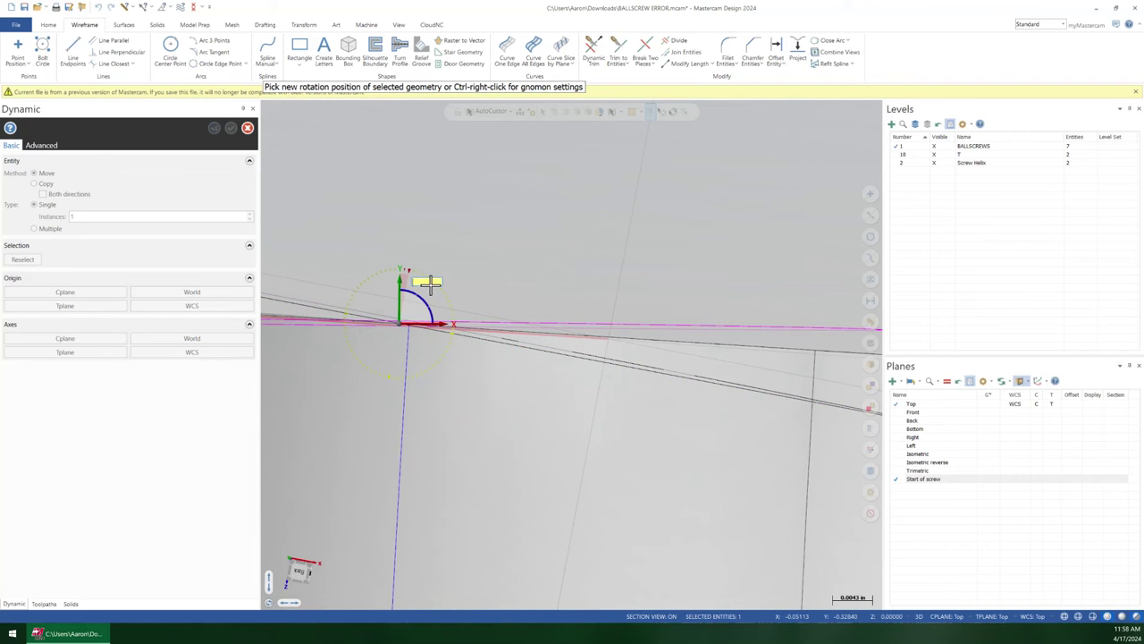
pyautogui.rightClick(429, 285)
pyautogui.click(450, 325)
pyautogui.scroll(-5, 524, 242)
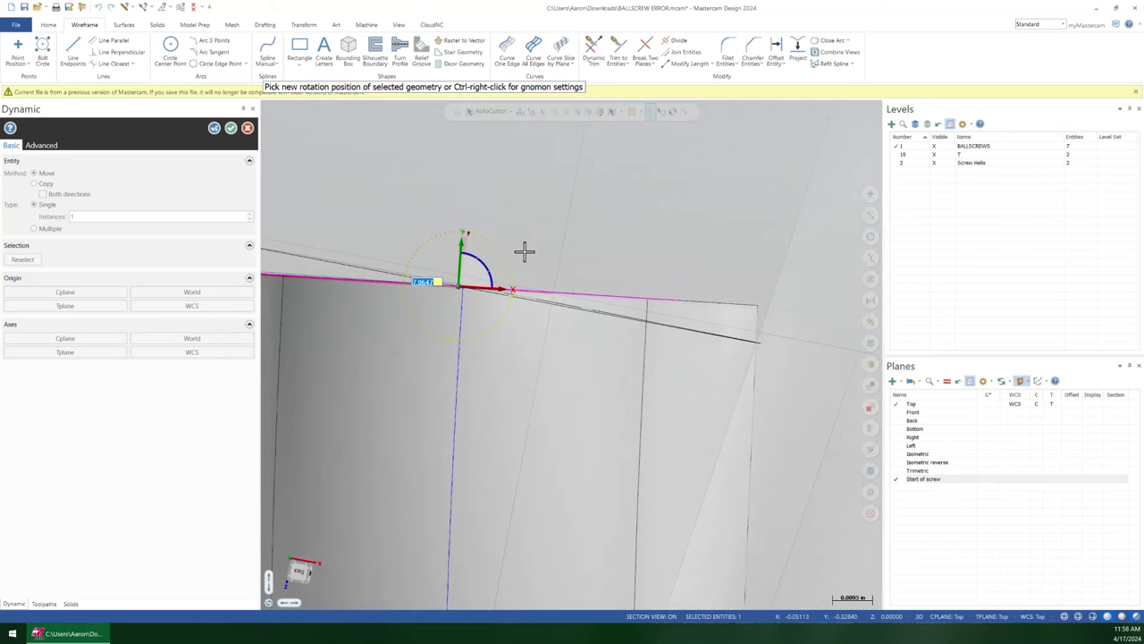
pyautogui.scroll(-2, 523, 226)
pyautogui.moveTo(533, 252); pyautogui.dragTo(524, 170, button='middle')
pyautogui.press('Return')
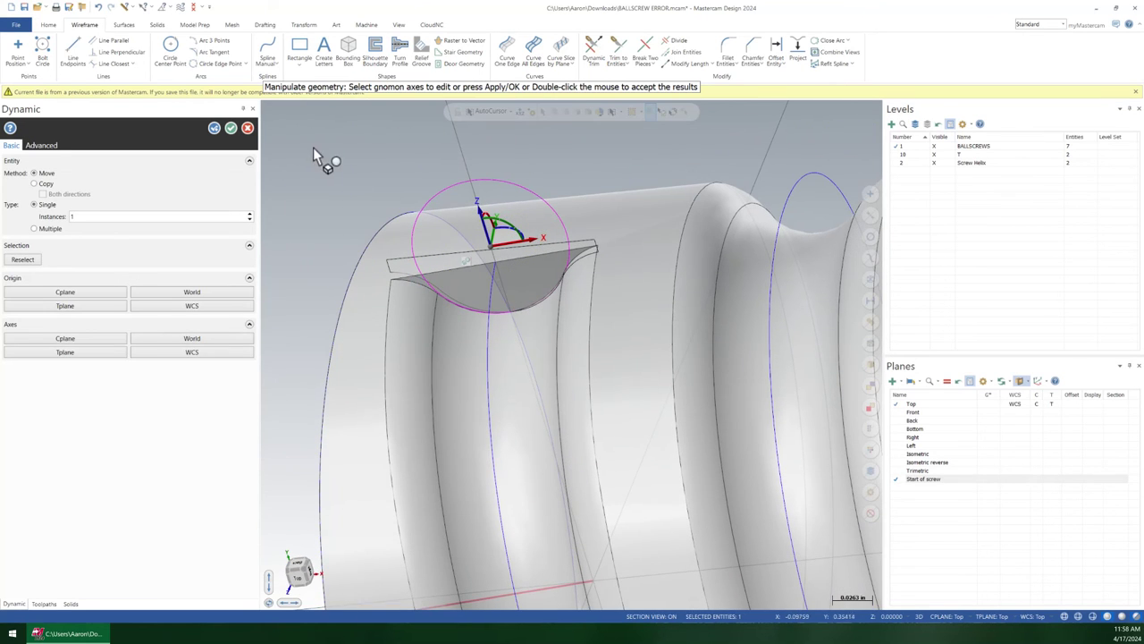
pyautogui.click(231, 128)
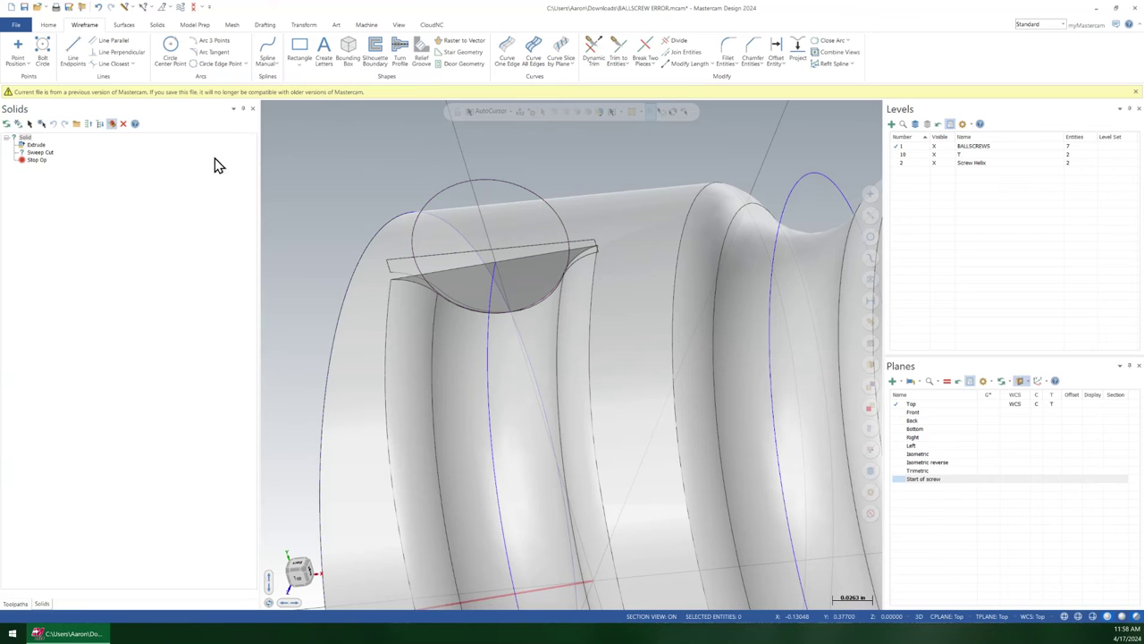
# - Rechain the Sweep Cut operation's profile to the new circle and regenerate the solid
pyautogui.click(32, 158)
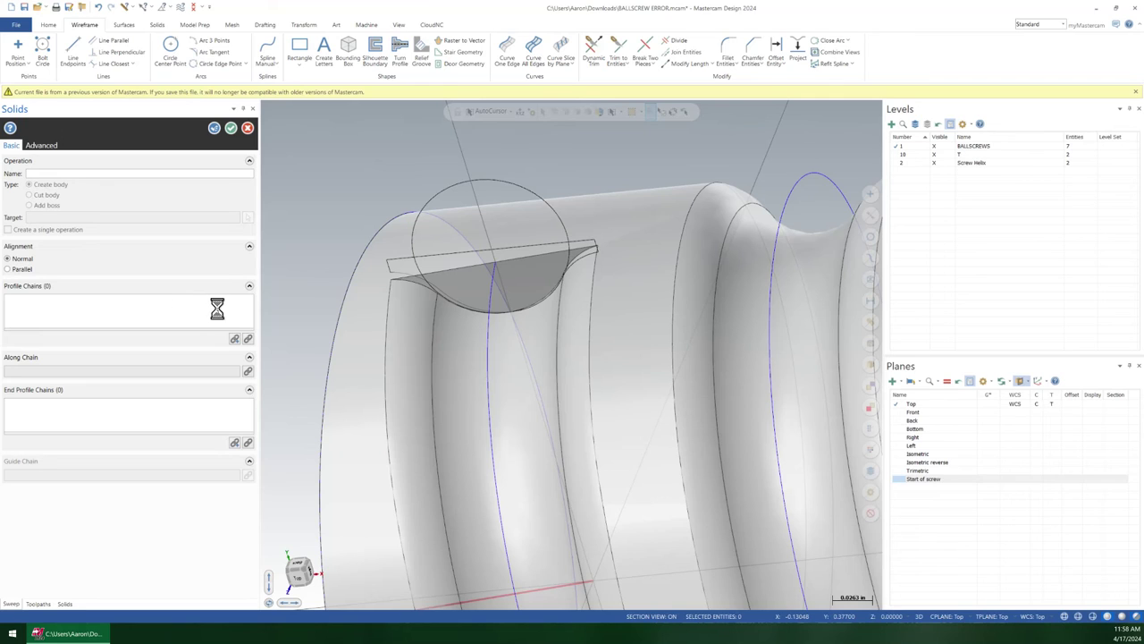
pyautogui.rightClick(123, 317)
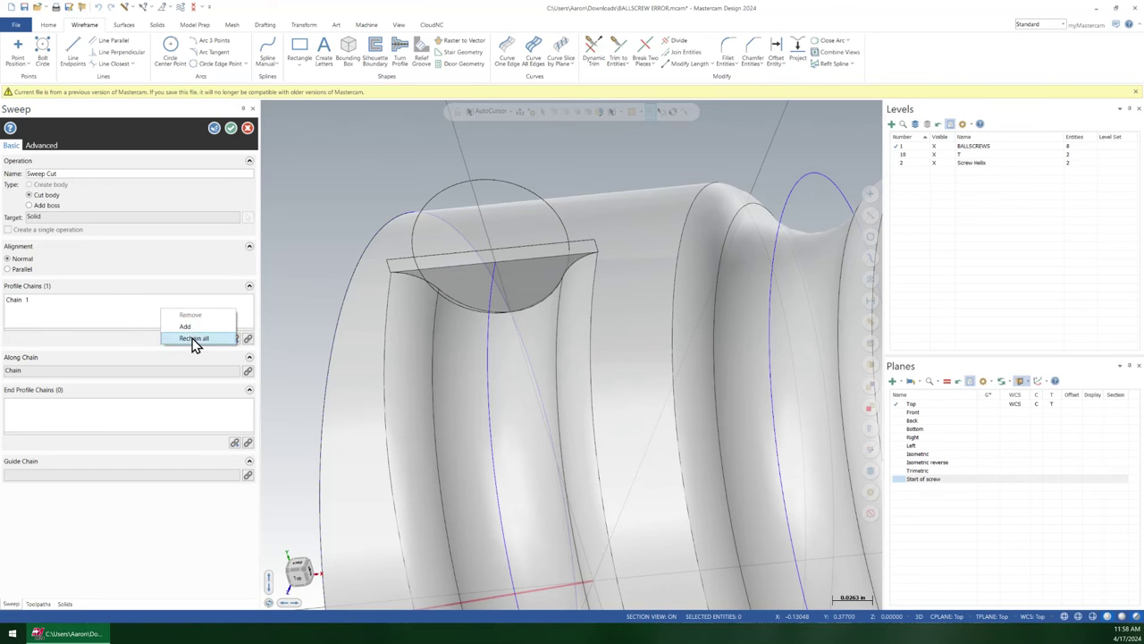
pyautogui.click(194, 337)
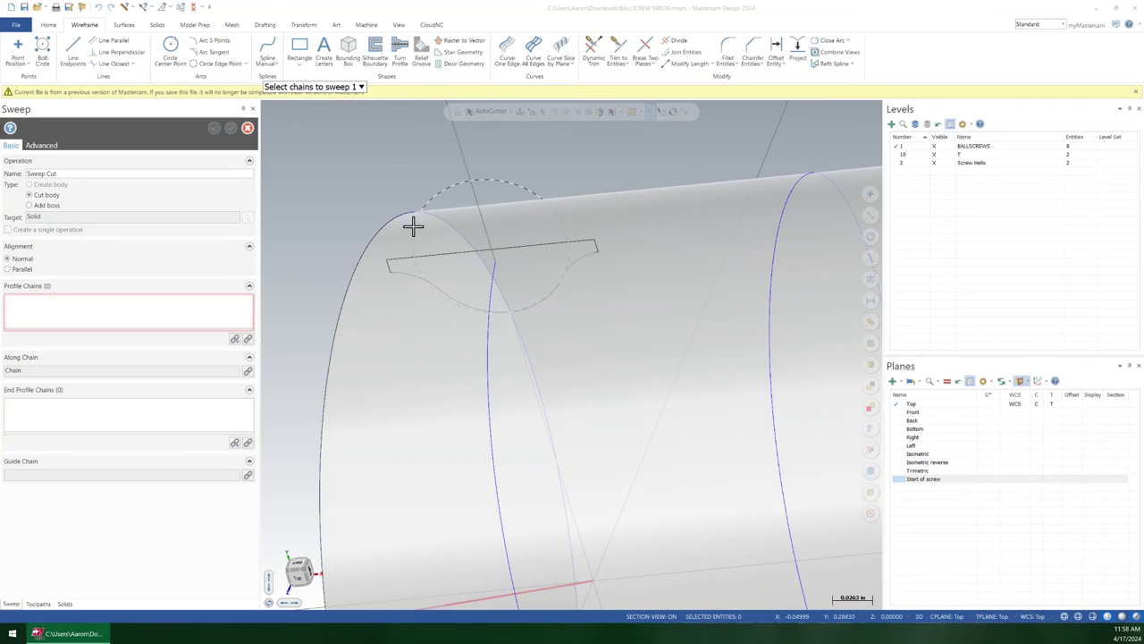
pyautogui.click(504, 181)
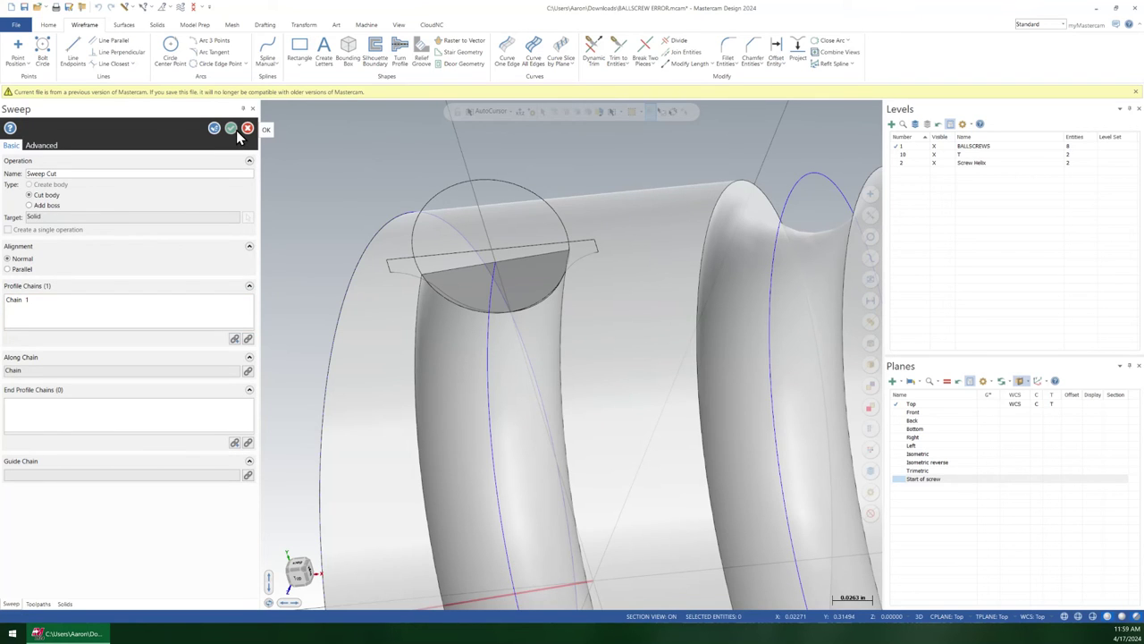
pyautogui.click(213, 130)
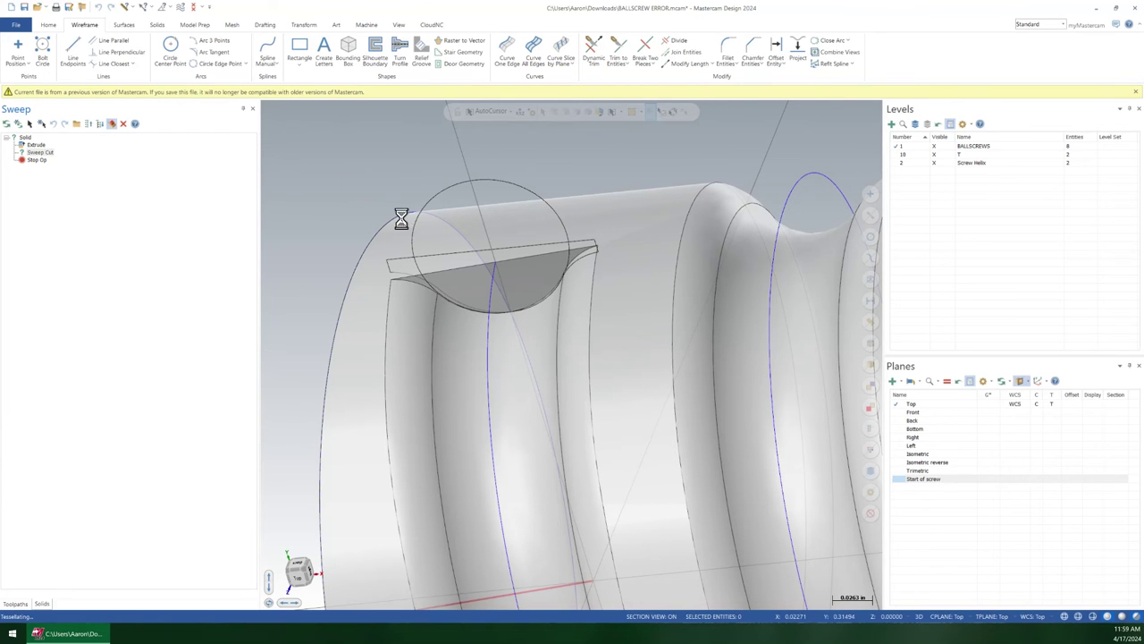
# - Examine the circular swept groove along the screw, at its far end and at its start against the circle and the original profile
pyautogui.scroll(-5, 453, 187)
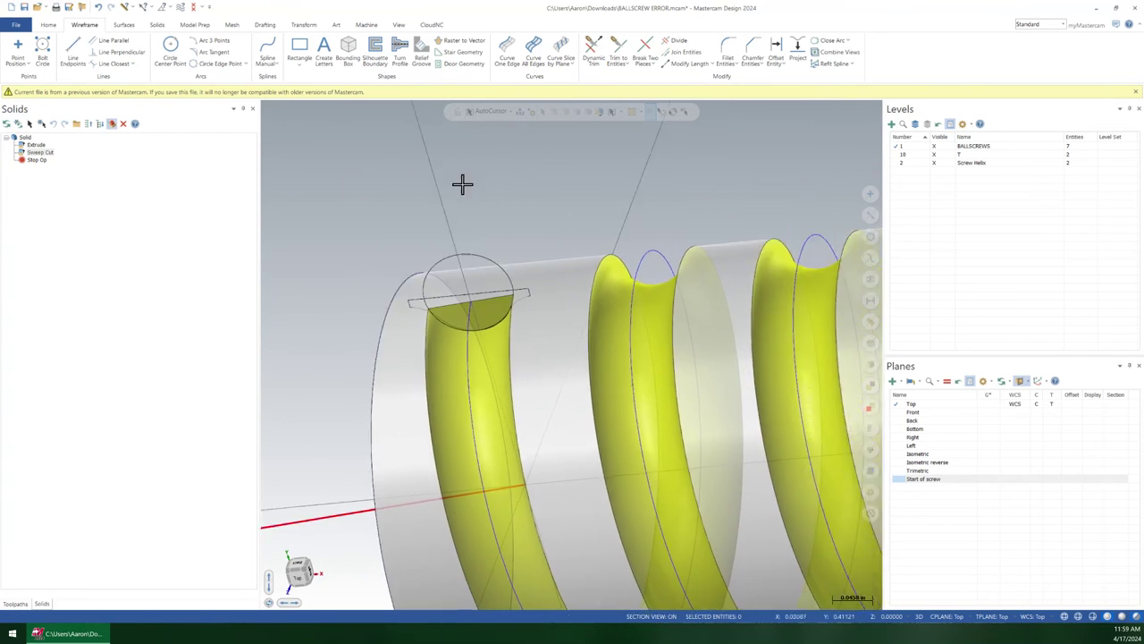
pyautogui.scroll(-4, 459, 193)
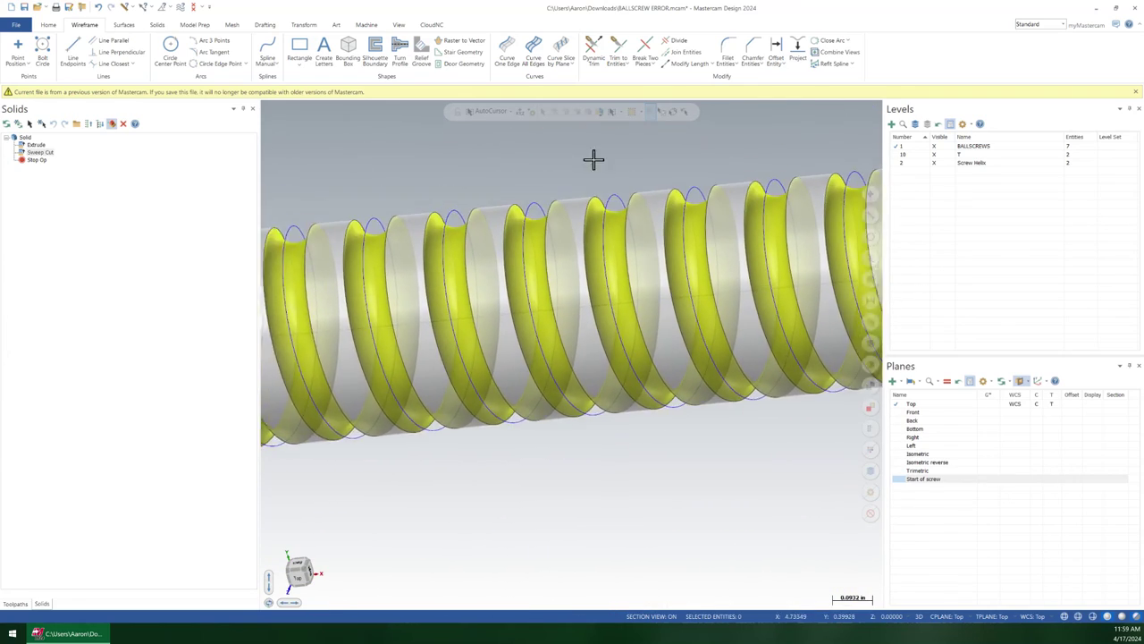
pyautogui.moveTo(666, 152); pyautogui.dragTo(708, 268, button='middle')
pyautogui.scroll(5, 708, 268)
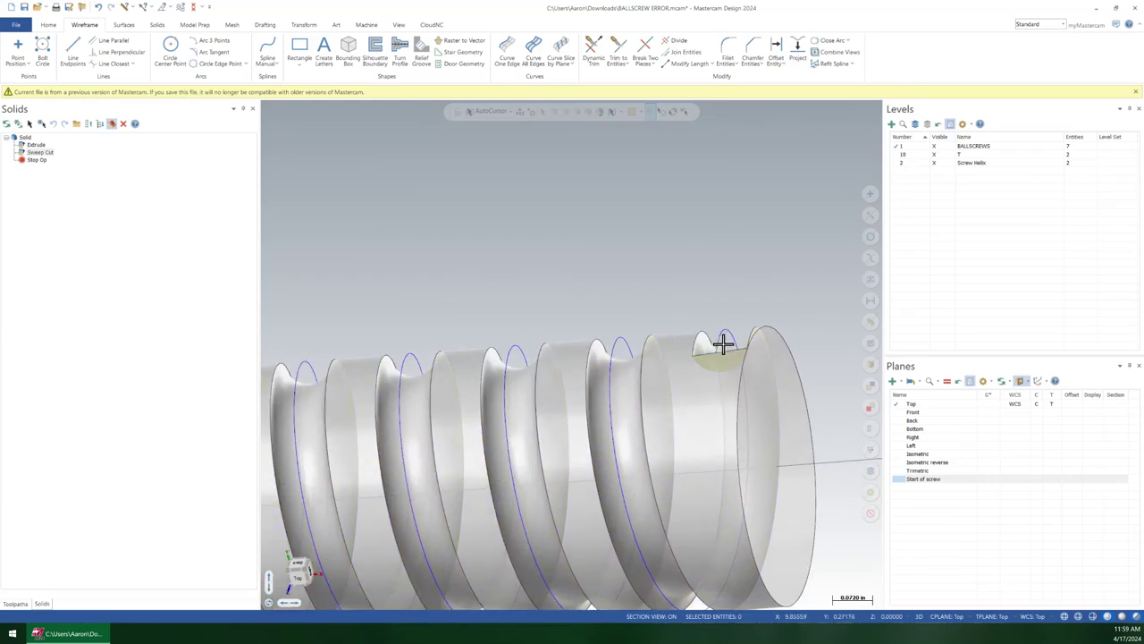
pyautogui.moveTo(768, 362); pyautogui.dragTo(799, 418, button='middle')
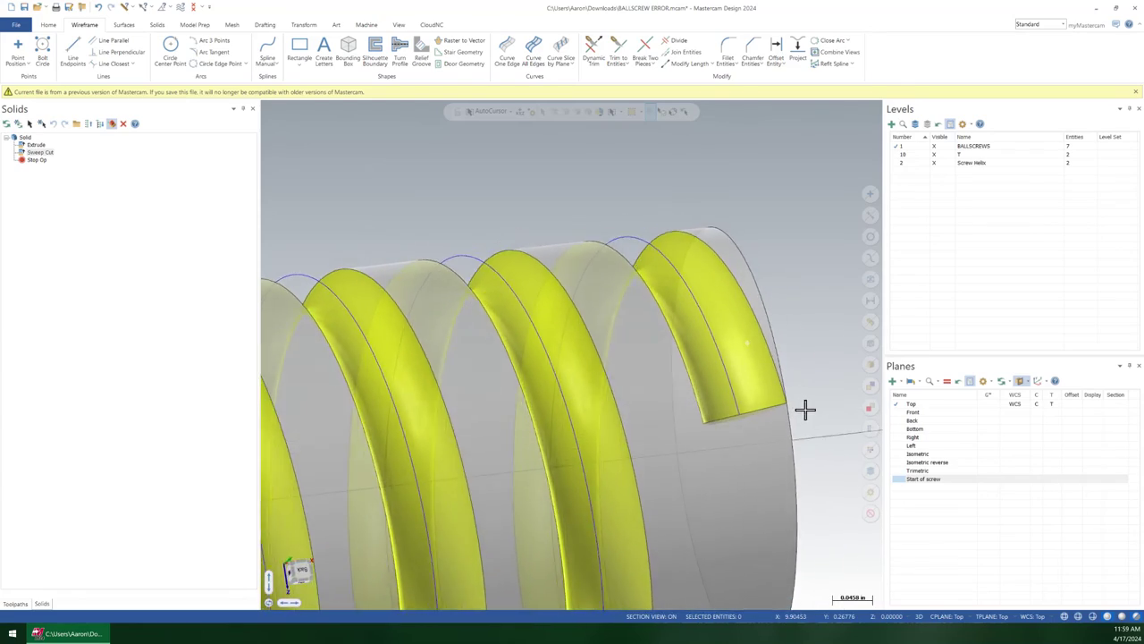
pyautogui.moveTo(804, 409); pyautogui.dragTo(777, 399, button='middle')
pyautogui.scroll(-7, 805, 326)
pyautogui.keyDown('shift'); pyautogui.moveTo(295, 305); pyautogui.dragTo(754, 303, button='middle'); pyautogui.keyUp('shift')
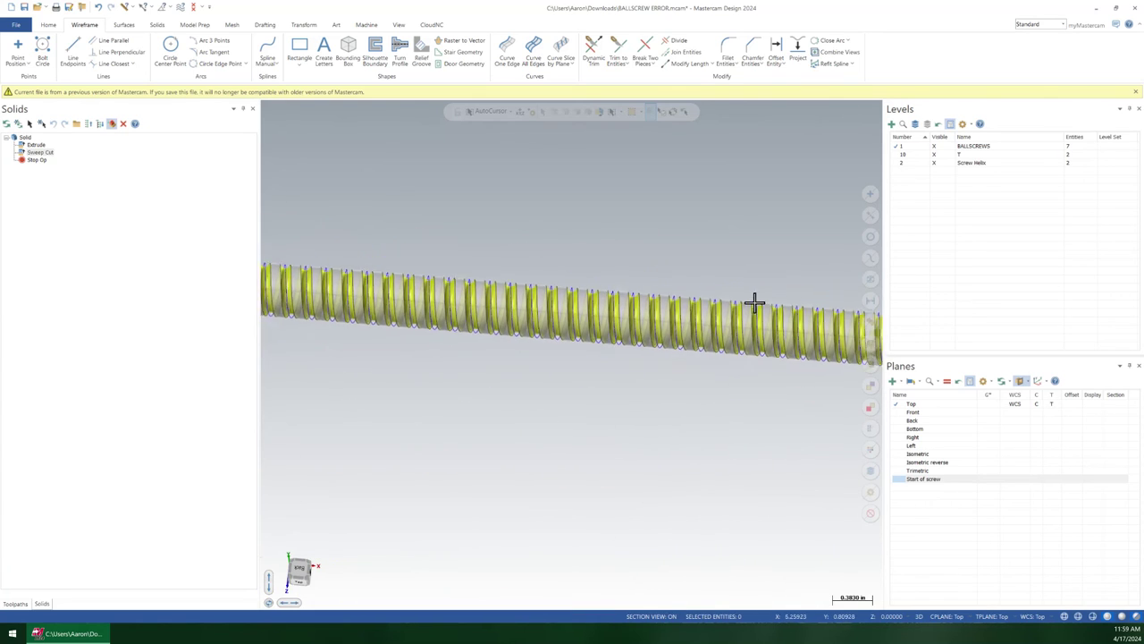
pyautogui.keyDown('shift'); pyautogui.moveTo(370, 288); pyautogui.dragTo(682, 283, button='middle'); pyautogui.keyUp('shift')
pyautogui.scroll(6, 571, 275)
pyautogui.moveTo(572, 276); pyautogui.dragTo(549, 236, button='middle')
pyautogui.scroll(5, 551, 348)
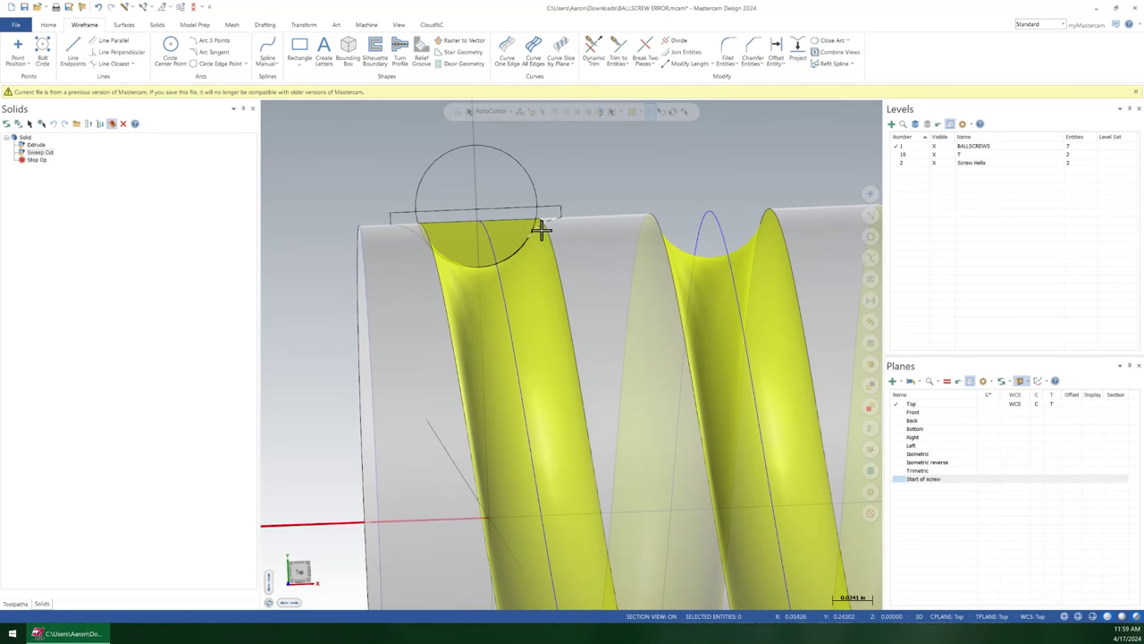
# - Select the groove's two helical edges for a Constant Radius Fillet and try to create it with a radius of 0.1
pyautogui.click(157, 26)
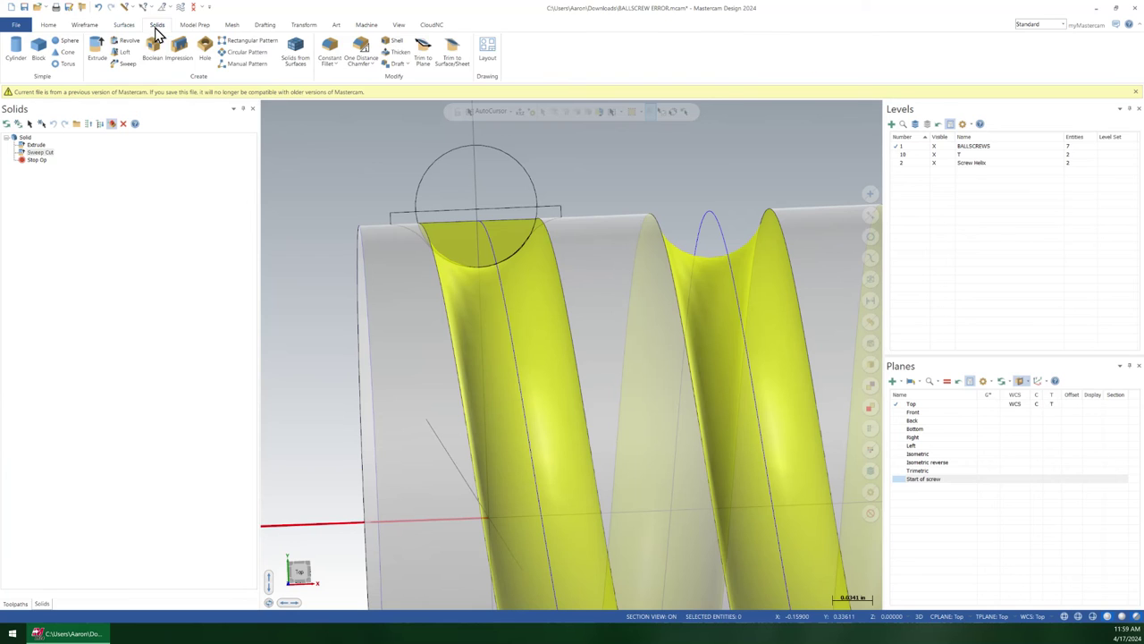
pyautogui.click(330, 49)
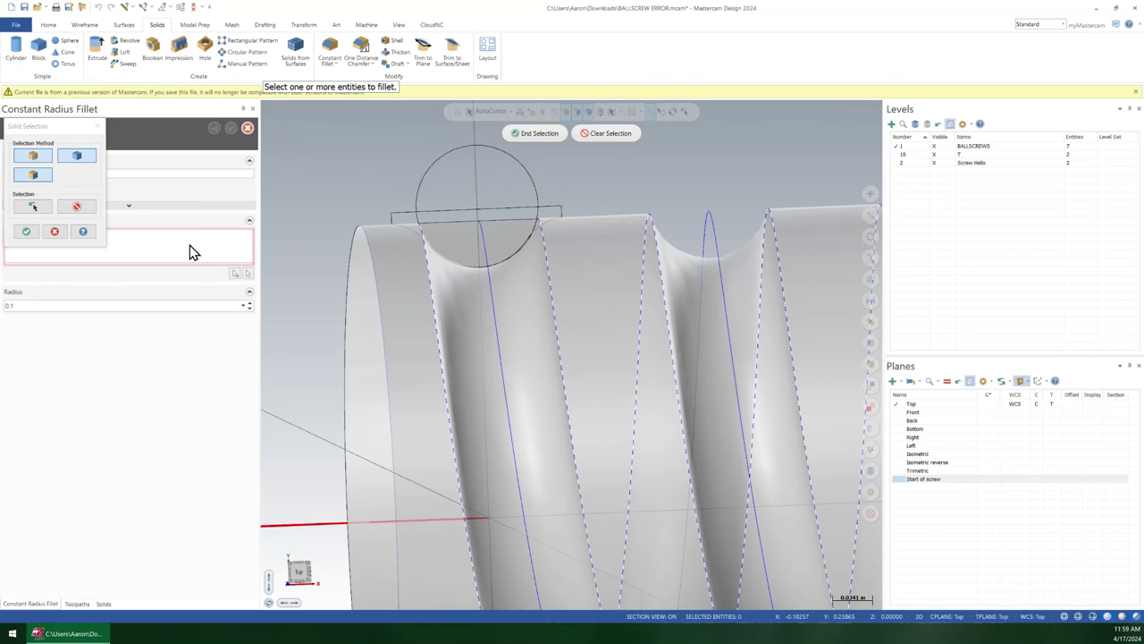
pyautogui.click(25, 232)
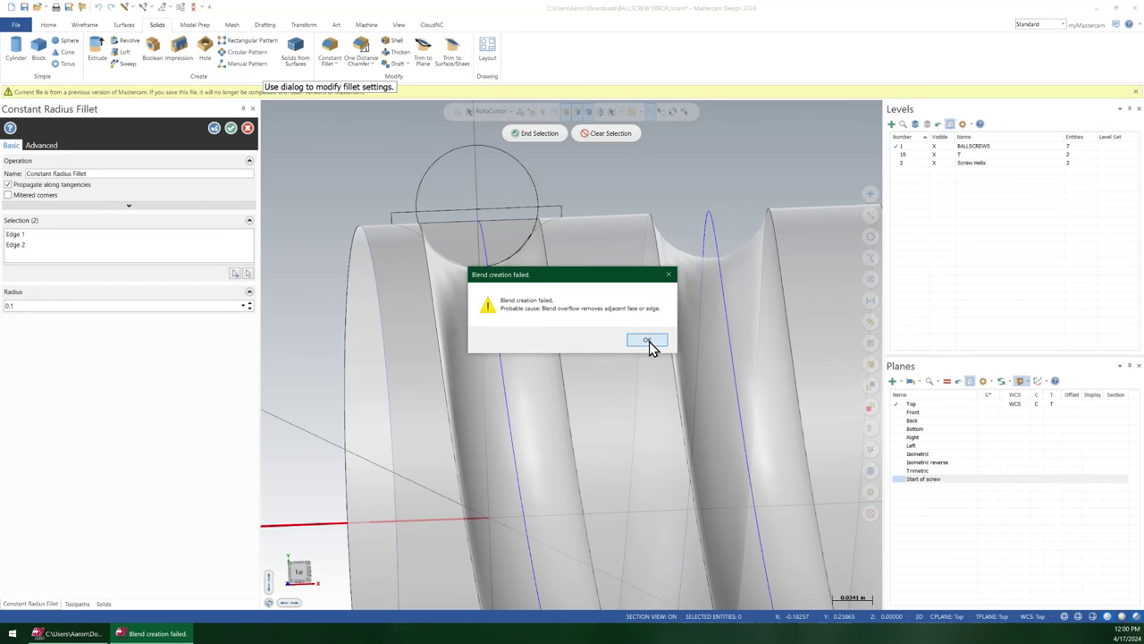
pyautogui.click(647, 340)
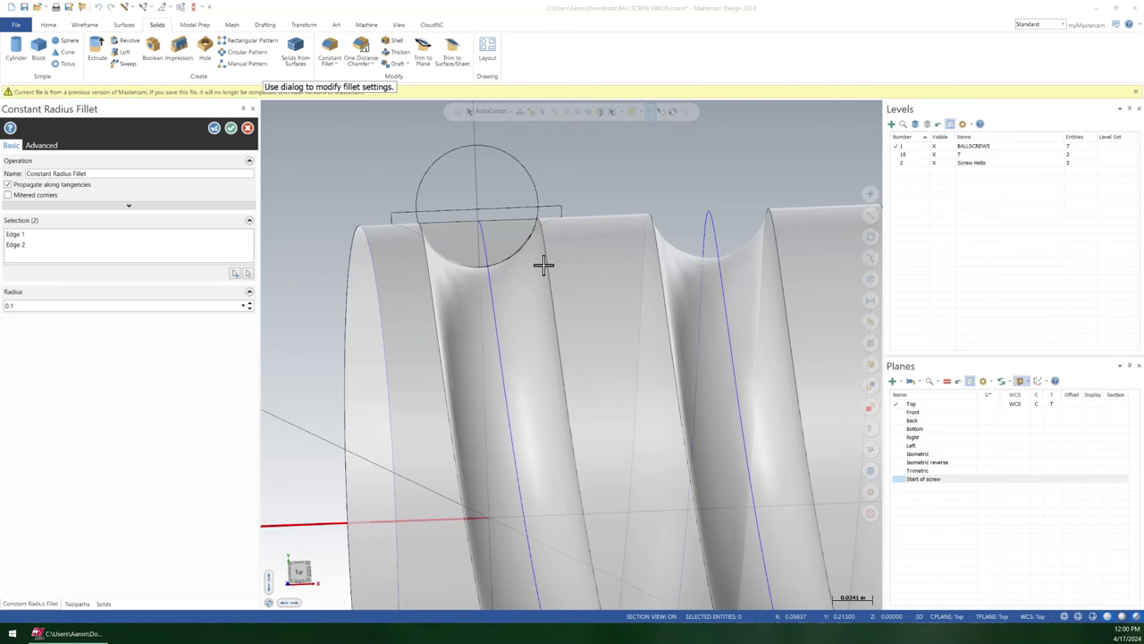
# - Set the fillet radius to 0.04046 by taking it from the original profile's corner arc, with the solid temporarily hidden, and apply the fillet
pyautogui.rightClick(139, 303)
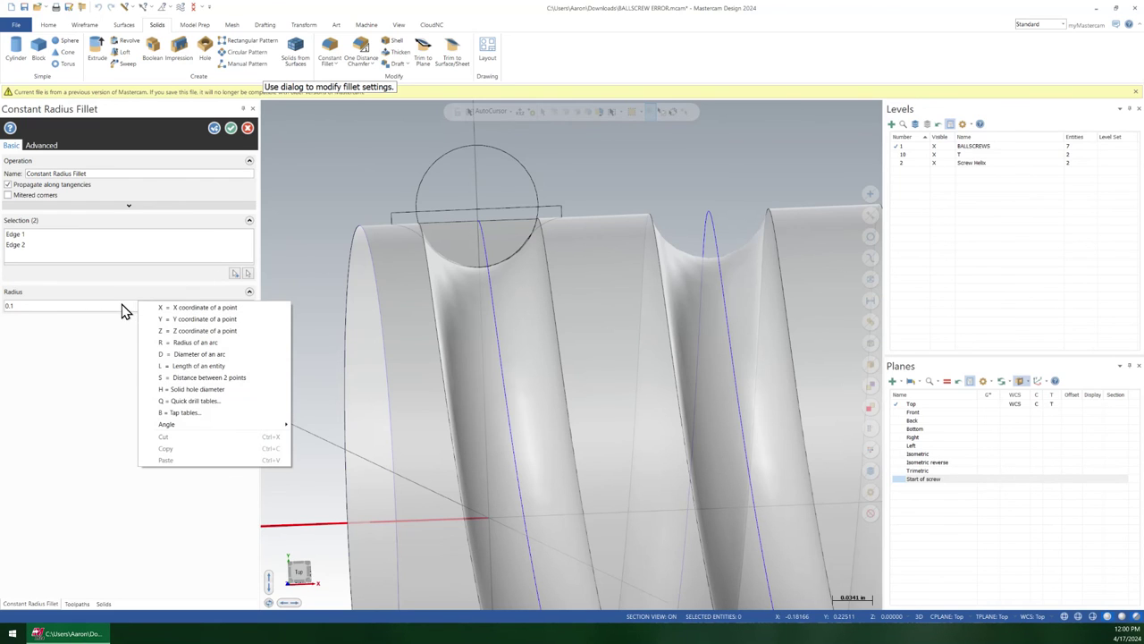
pyautogui.click(207, 345)
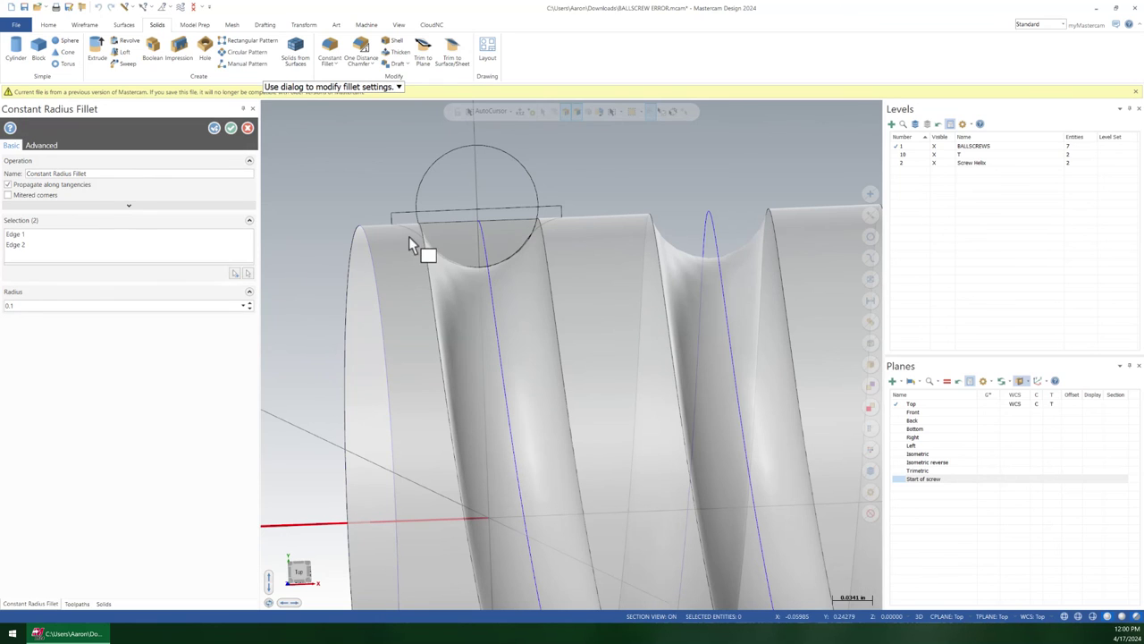
pyautogui.click(935, 155)
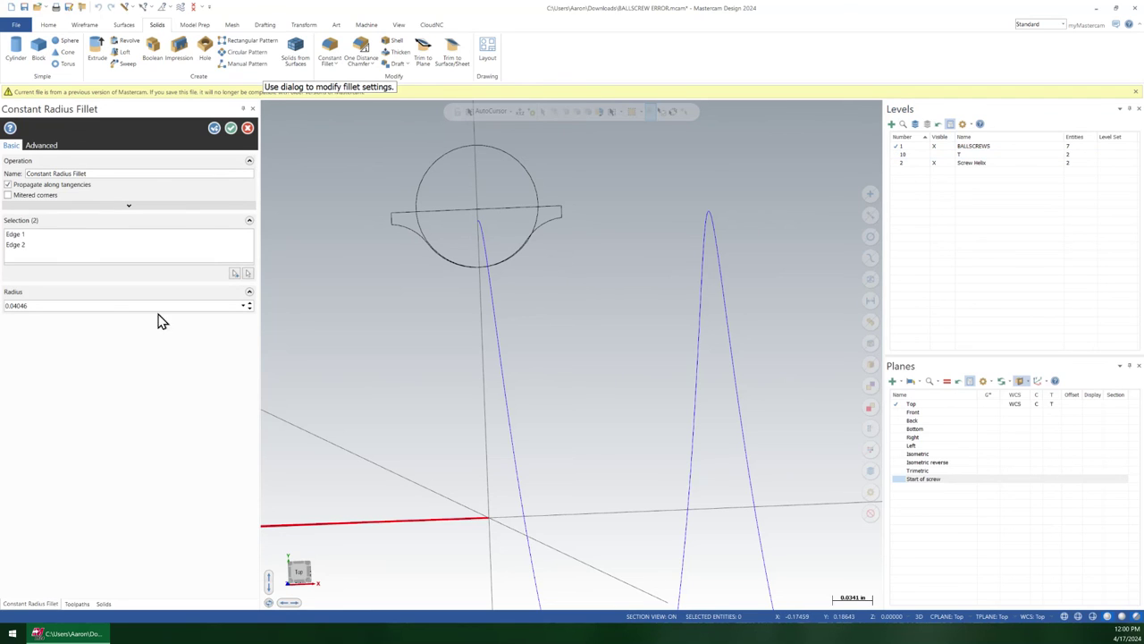
pyautogui.click(936, 155)
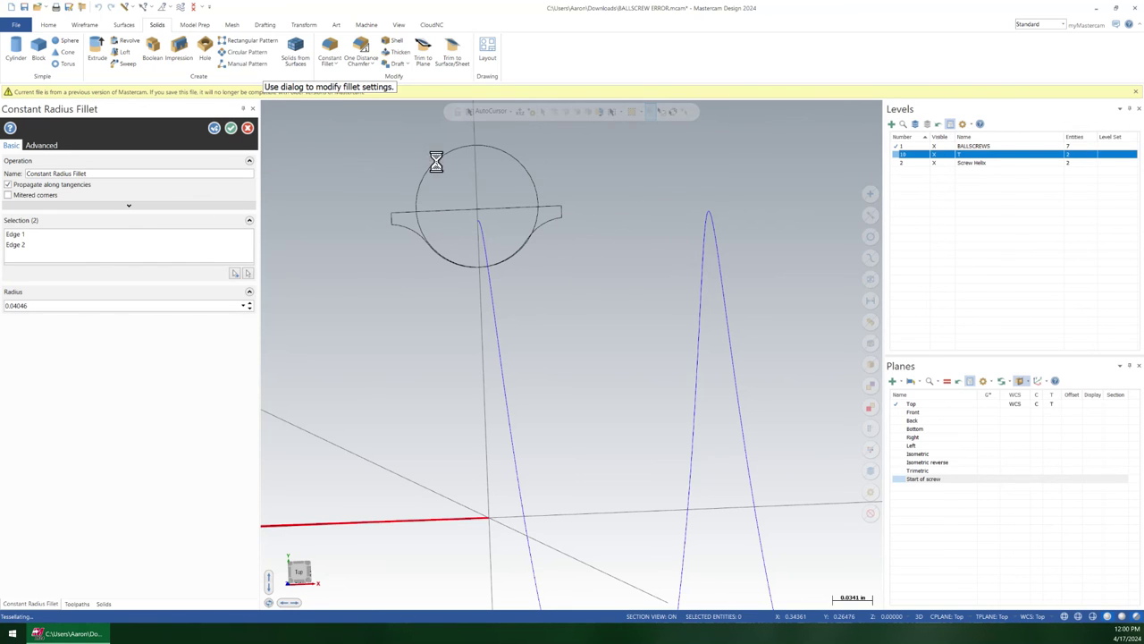
pyautogui.click(233, 132)
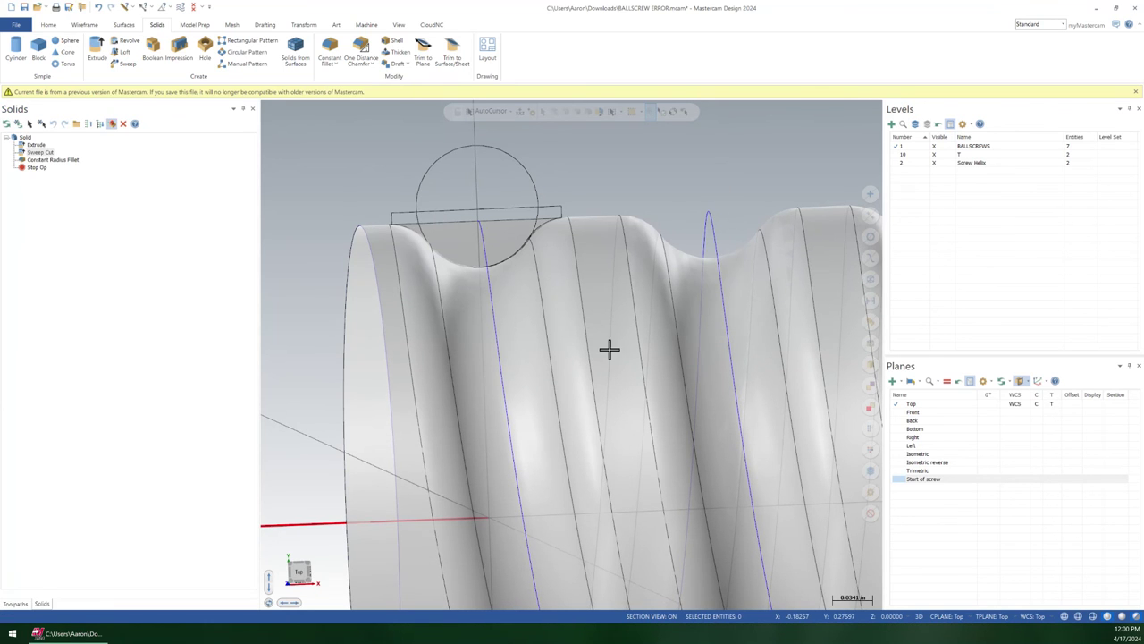
# - Examine the filleted groove along the length of the ballscrew and back at its start
pyautogui.scroll(-6, 554, 201)
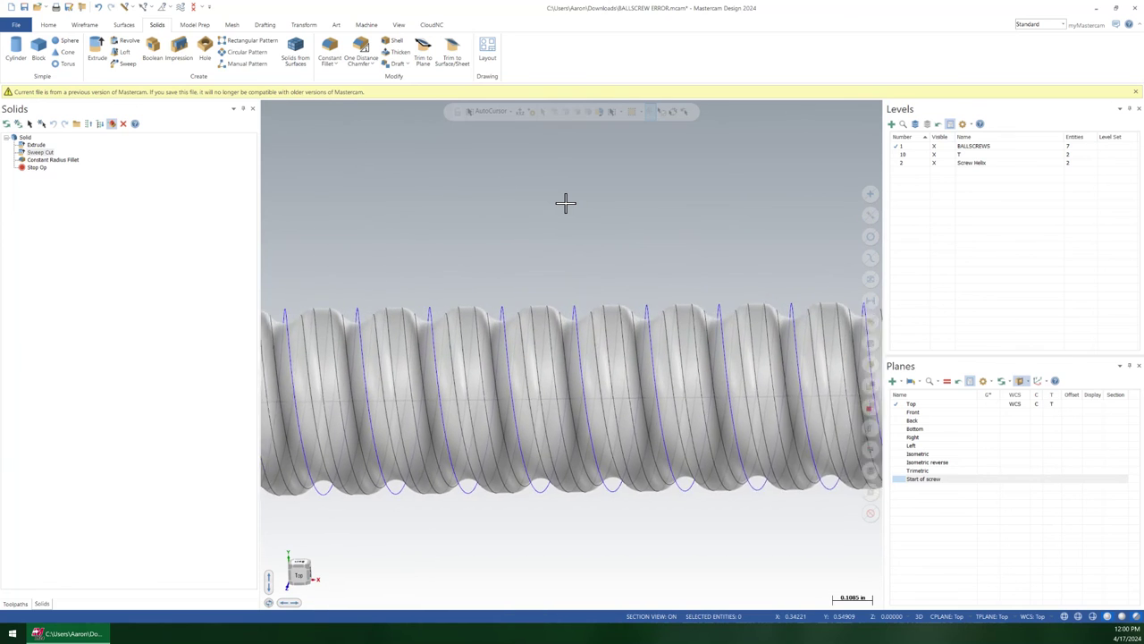
pyautogui.press('Up')
pyautogui.press('Up')
pyautogui.press('Up')
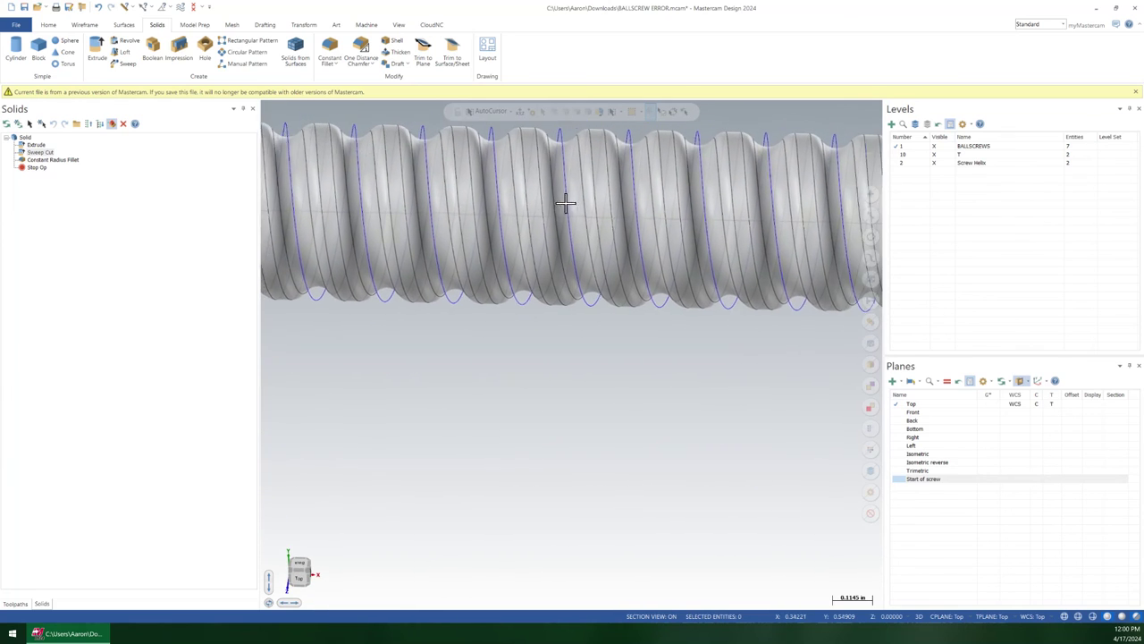
pyautogui.press('Left')
pyautogui.press('Left')
pyautogui.press('Left')
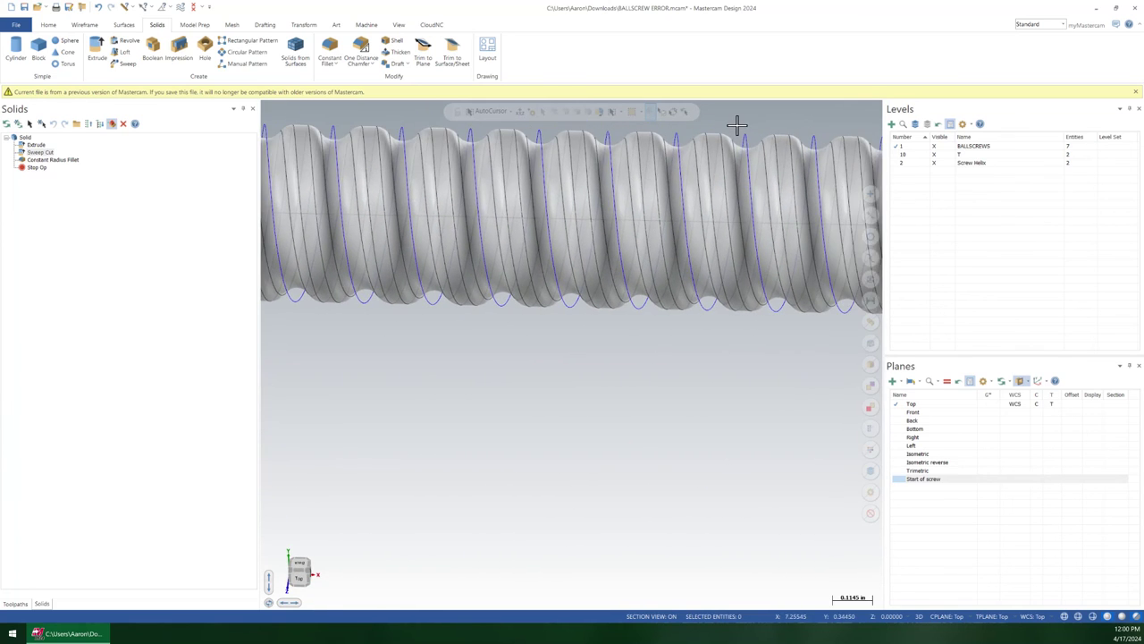
pyautogui.scroll(-4, 737, 126)
pyautogui.moveTo(737, 152); pyautogui.dragTo(620, 253, button='middle')
pyautogui.scroll(-4, 789, 352)
pyautogui.press('Down')
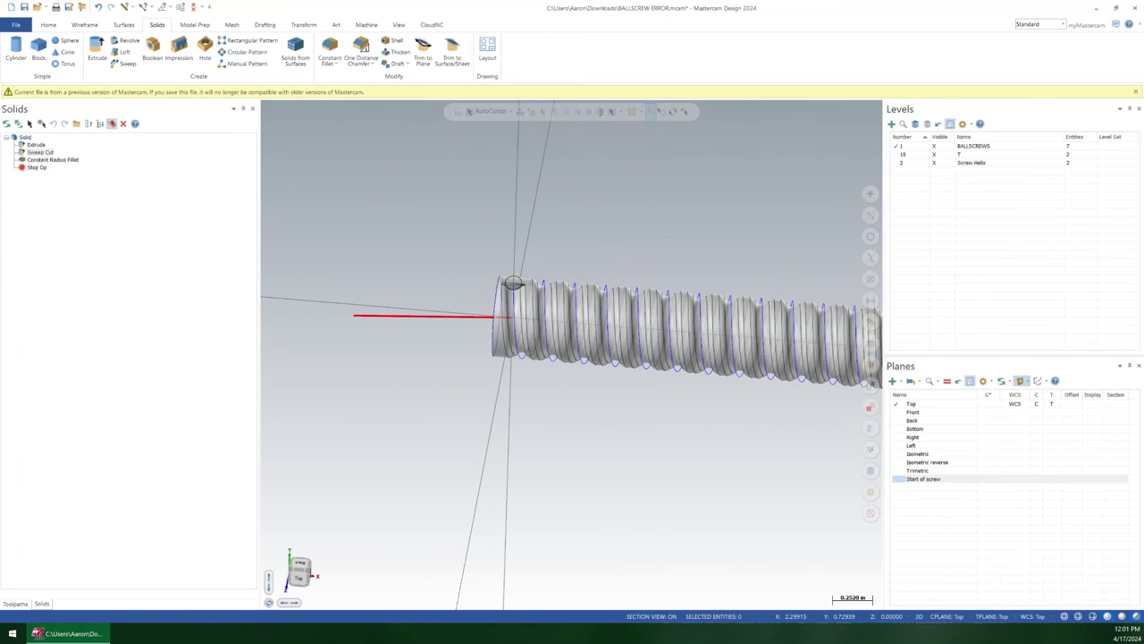